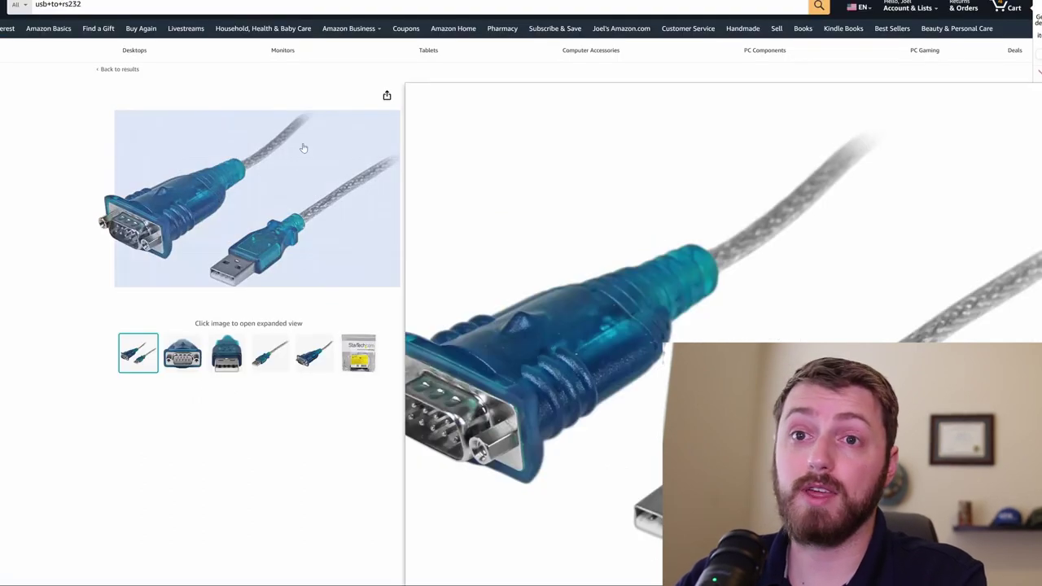
# Step: Look over the StarTech 1 Port USB to RS232 adapter's product thumbnails on Amazon
pyautogui.moveTo(314, 352)
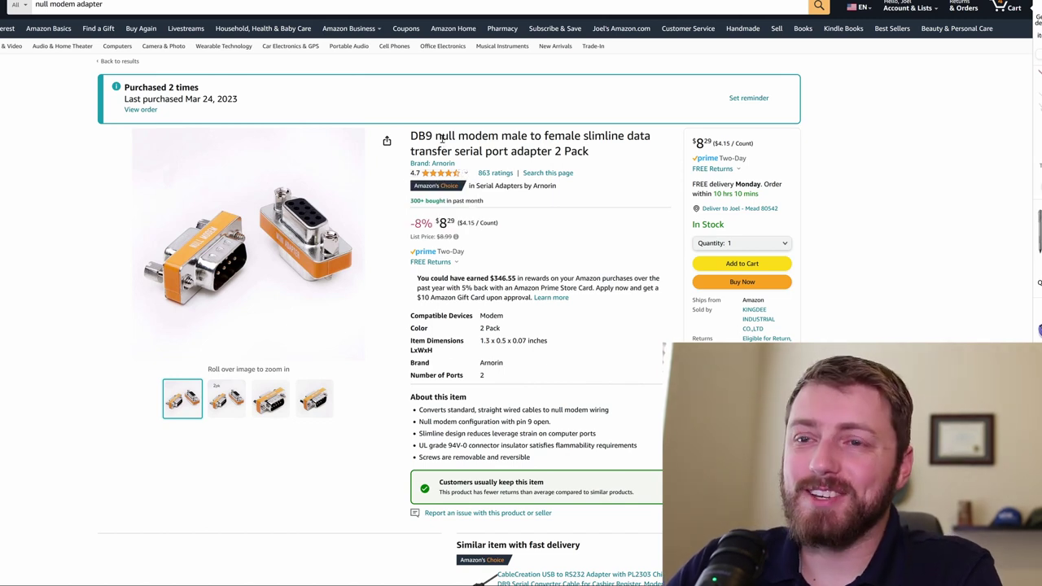
# Step: Highlight the start of the DB9 null modem adapter 2-pack title, then clear the highlight
pyautogui.moveTo(412, 136); pyautogui.dragTo(470, 136)
pyautogui.click(471, 136)
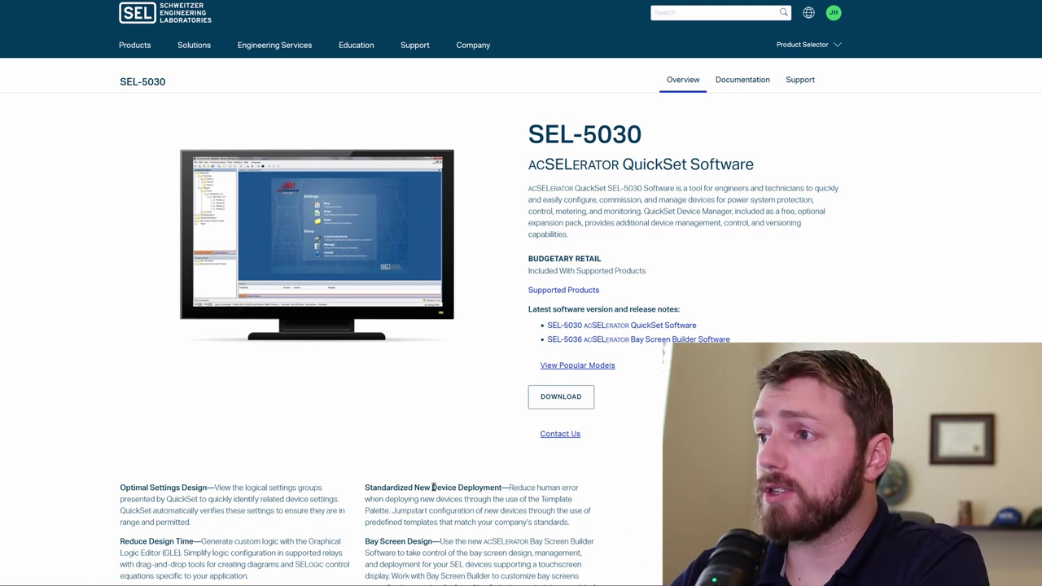
# Step: Download and save the QuickSet SEL-5030 version 7.3.0.4 full installer
pyautogui.click(581, 403)
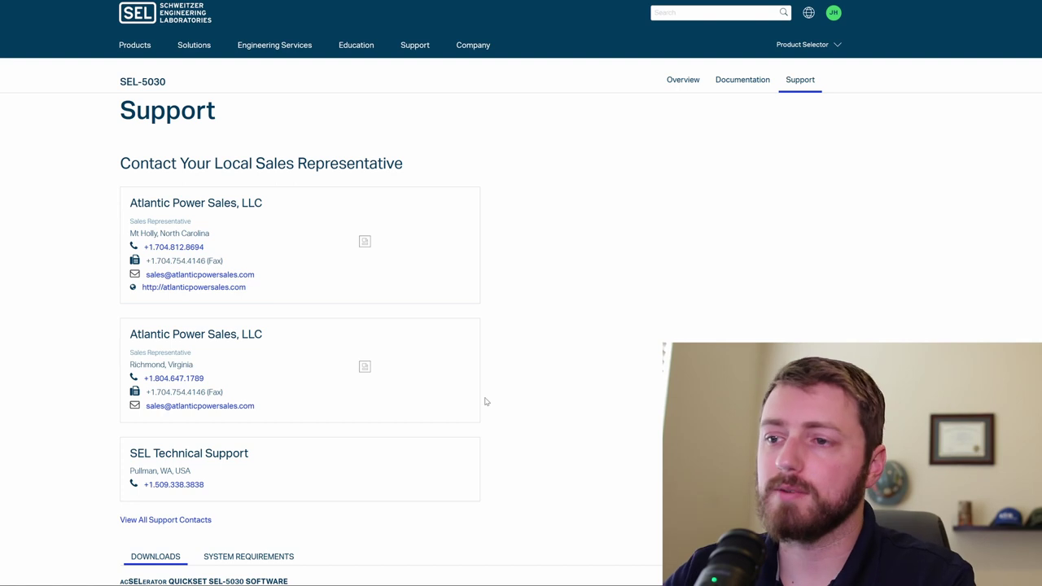
pyautogui.scroll(-2, 483, 399)
pyautogui.scroll(-3, 325, 414)
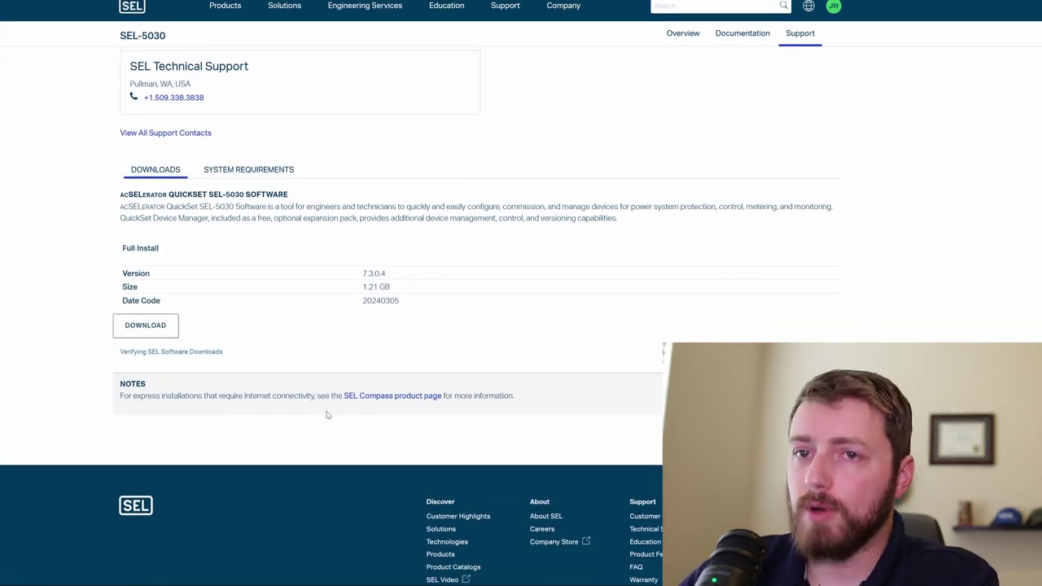
pyautogui.click(147, 326)
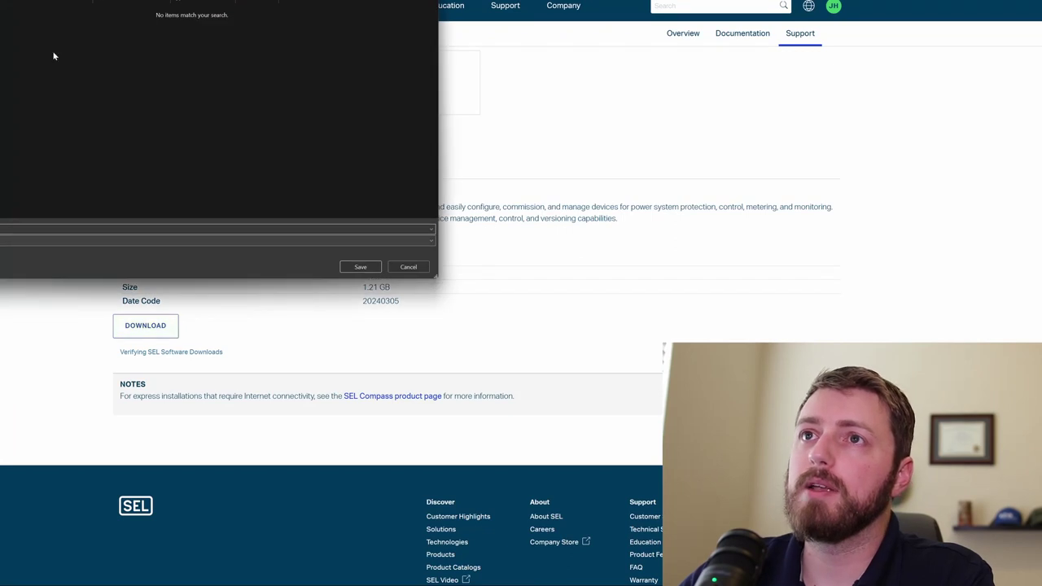
pyautogui.click(348, 271)
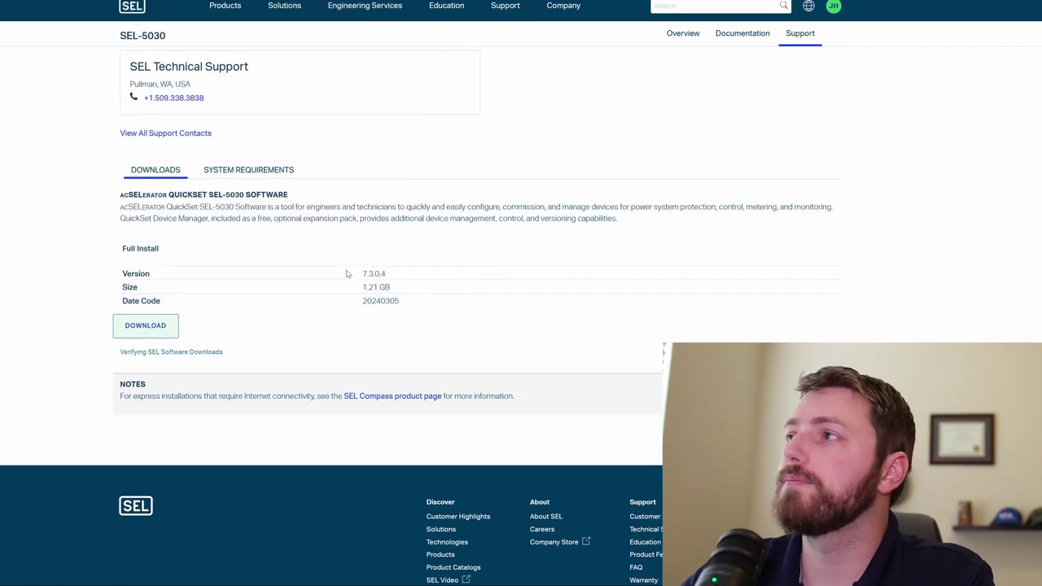
pyautogui.scroll(5, 359, 342)
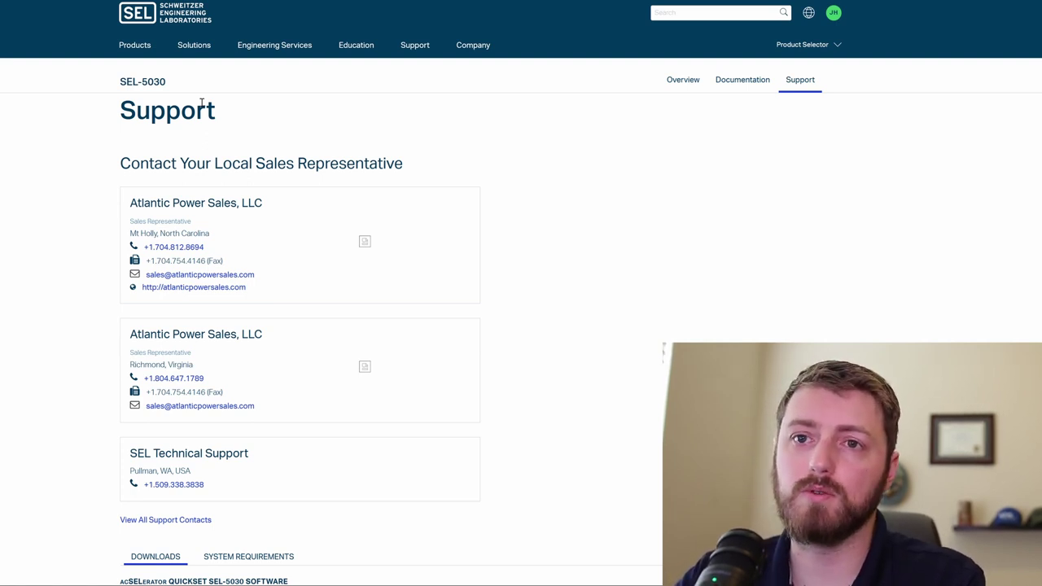
# Step: Minimize the browser and restore File Explorer on Public Downloads showing Setup.exe
pyautogui.press('super+Down')
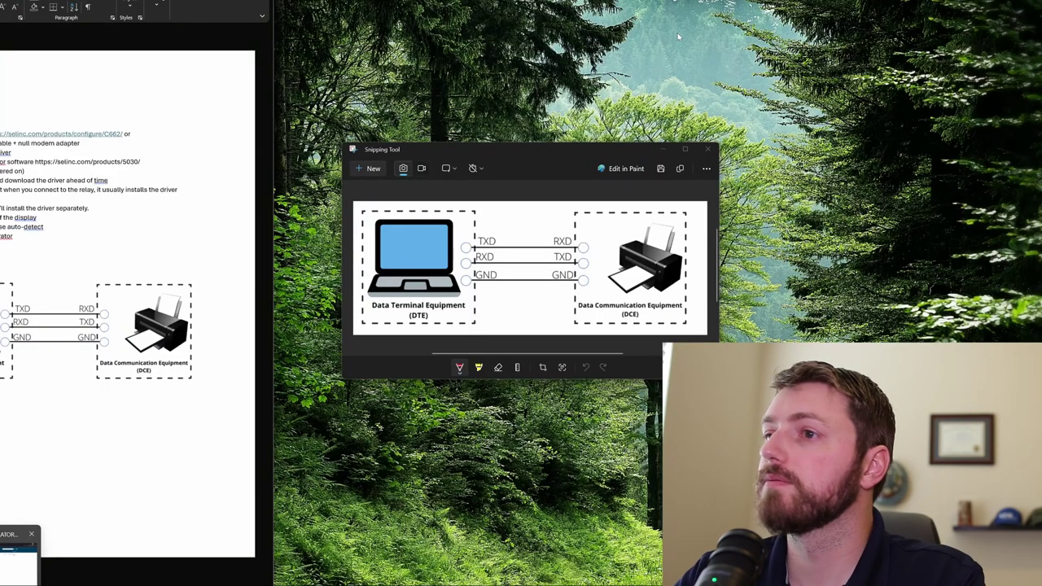
pyautogui.click(24, 550)
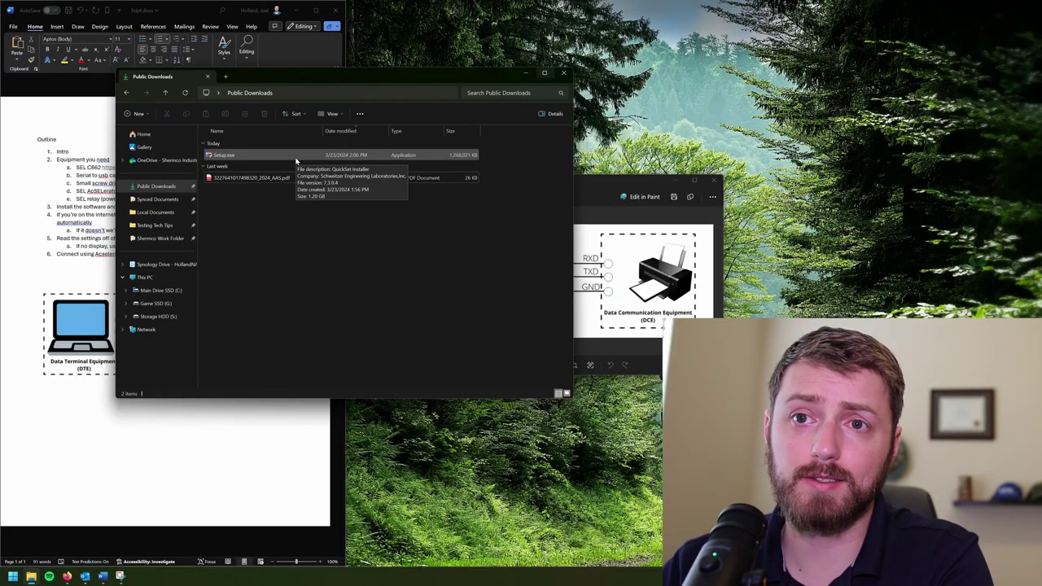
# Step: Run Setup.exe, approve it, and continue through extraction to the QuickSet driver list
pyautogui.doubleClick(295, 158)
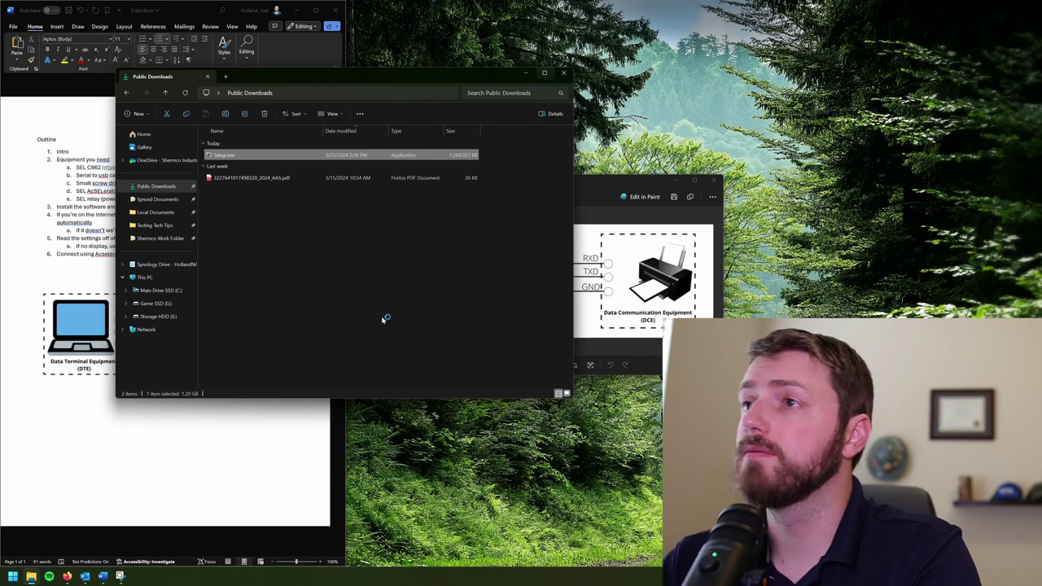
pyautogui.press('Return')
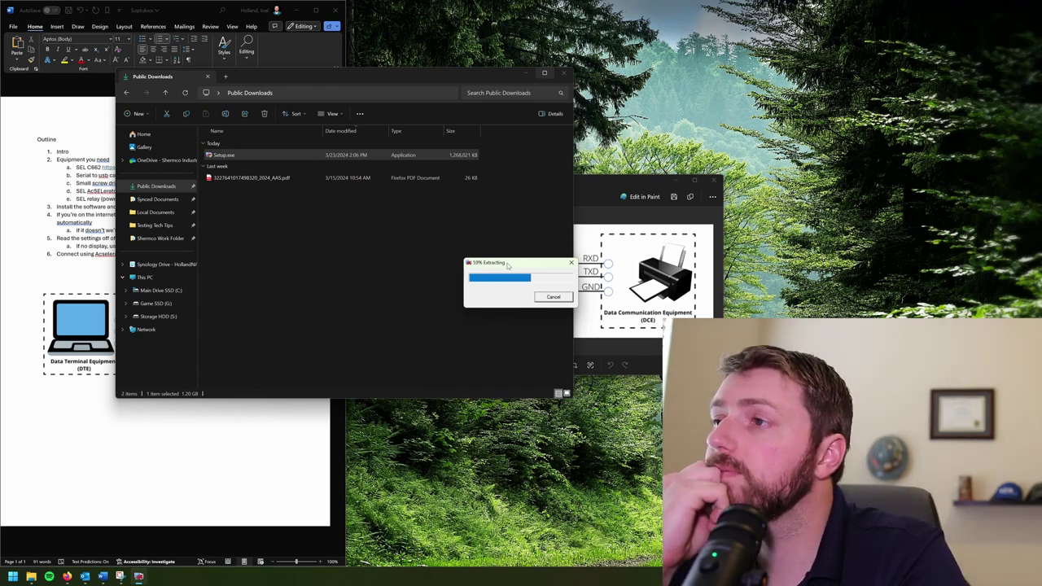
pyautogui.click(501, 313)
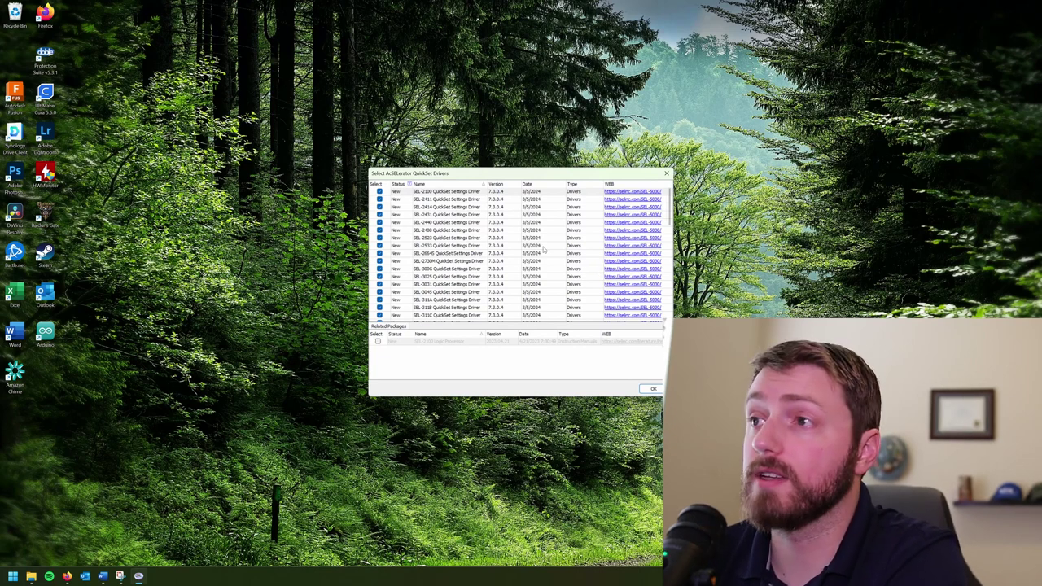
# Step: Review the 7.3.0.4 driver list and accept all checked QuickSet drivers
pyautogui.scroll(-10, 480, 261)
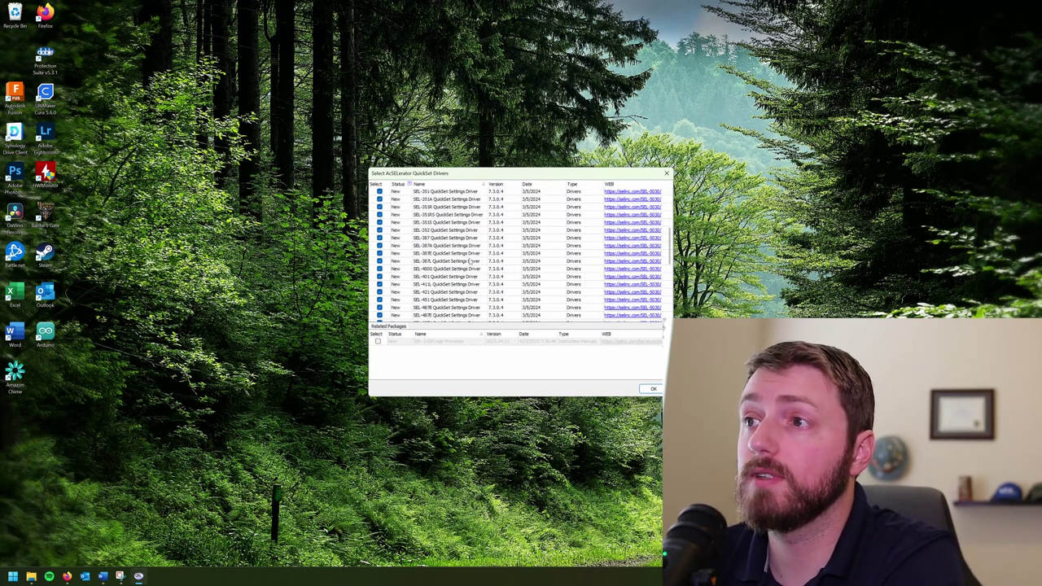
pyautogui.scroll(-3, 471, 262)
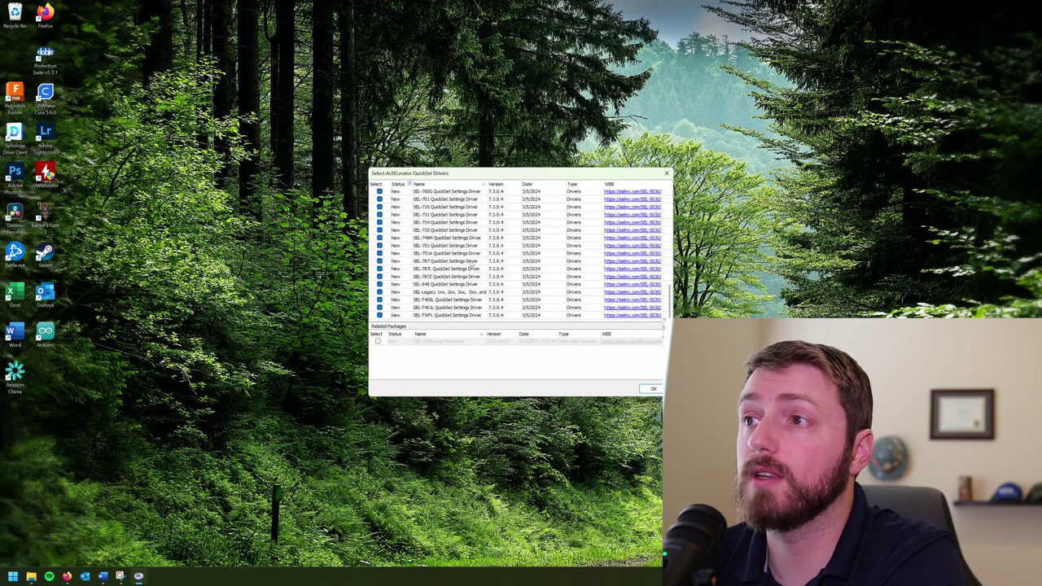
pyautogui.scroll(6, 470, 264)
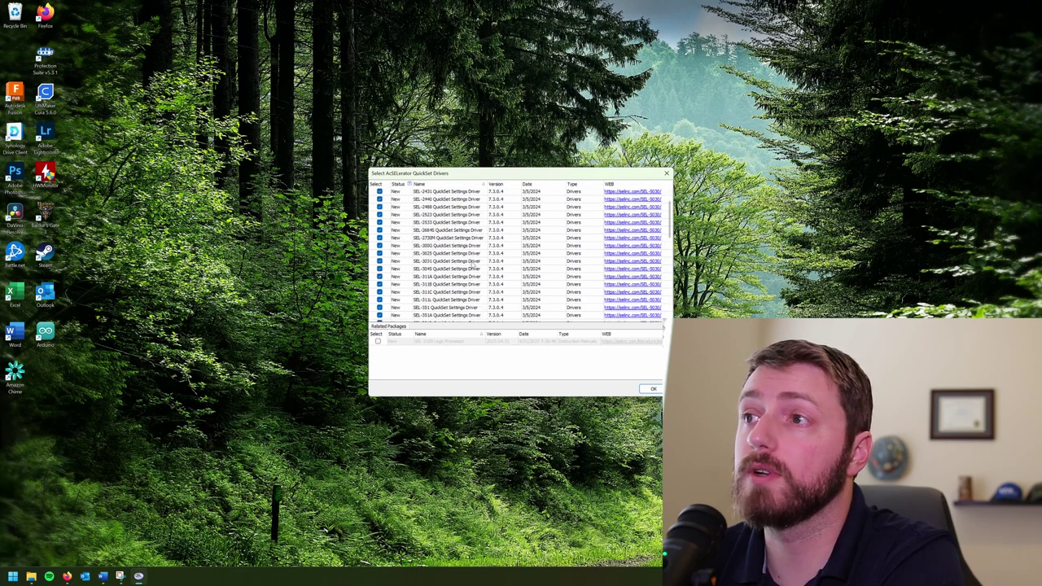
pyautogui.scroll(6, 472, 264)
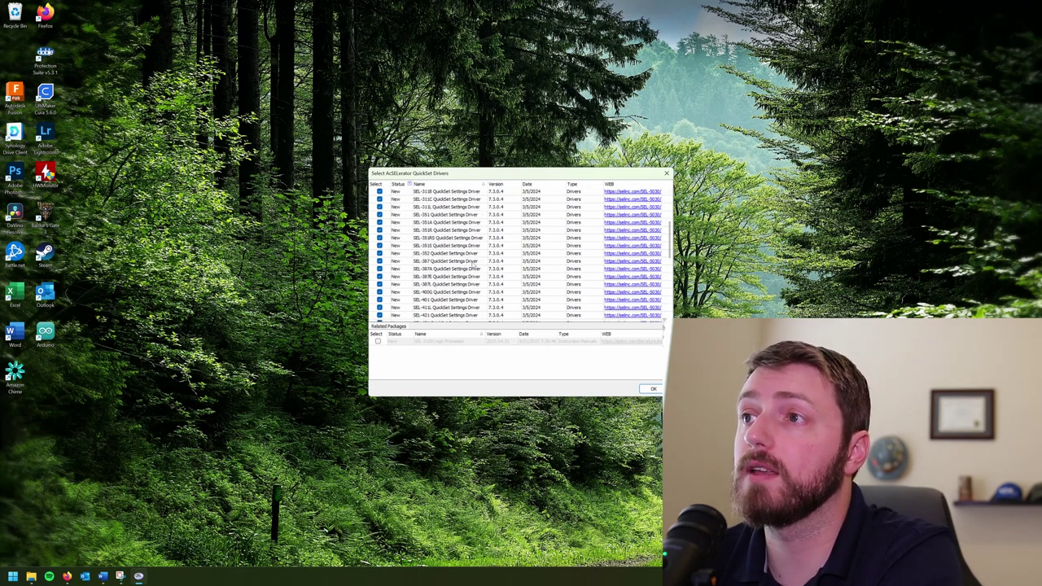
pyautogui.scroll(-12, 473, 266)
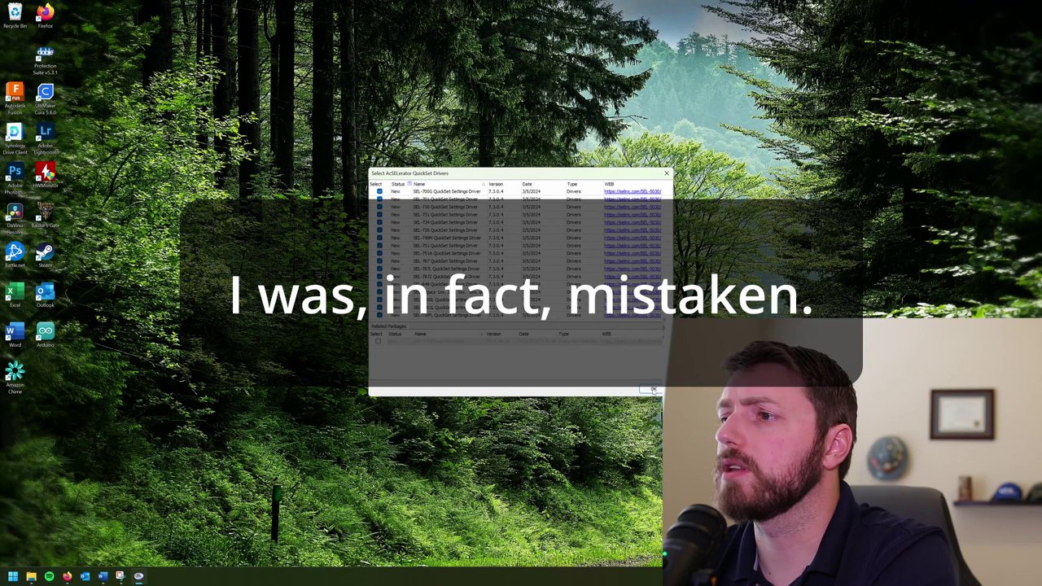
pyautogui.click(652, 390)
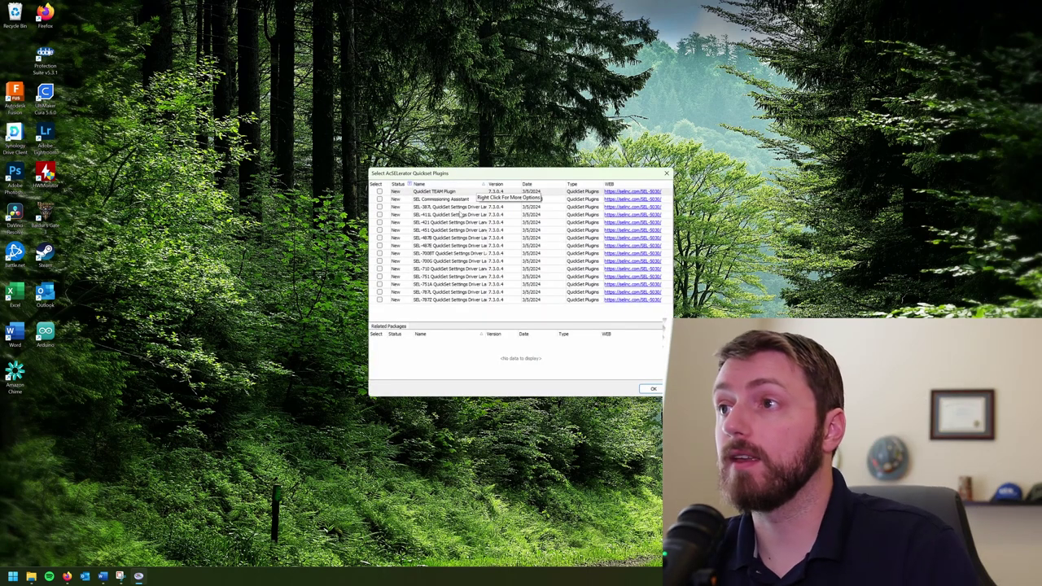
# Step: Widen the Name column to review the plugins, install them, and close the success message
pyautogui.moveTo(487, 184); pyautogui.dragTo(508, 184)
pyautogui.click(511, 190)
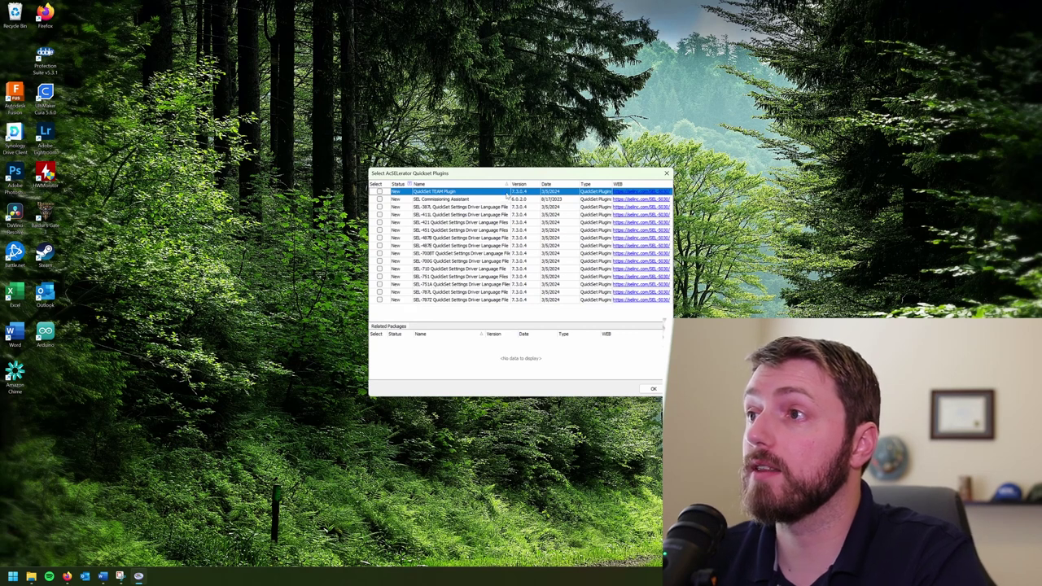
pyautogui.moveTo(512, 195)
pyautogui.mouseDown()
pyautogui.moveTo(571, 194)
pyautogui.moveTo(528, 187)
pyautogui.mouseUp()
pyautogui.click(512, 238)
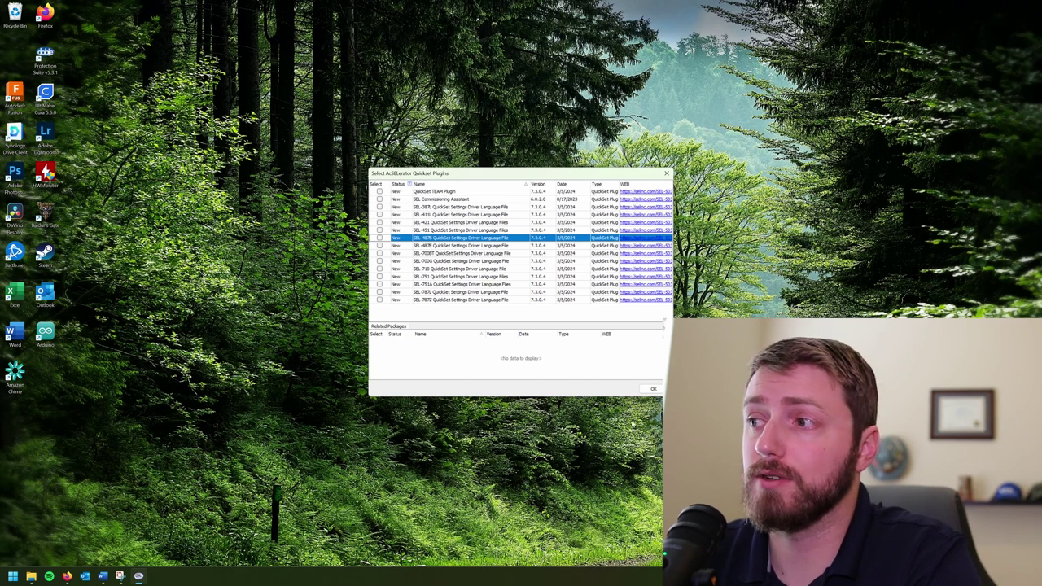
pyautogui.click(652, 388)
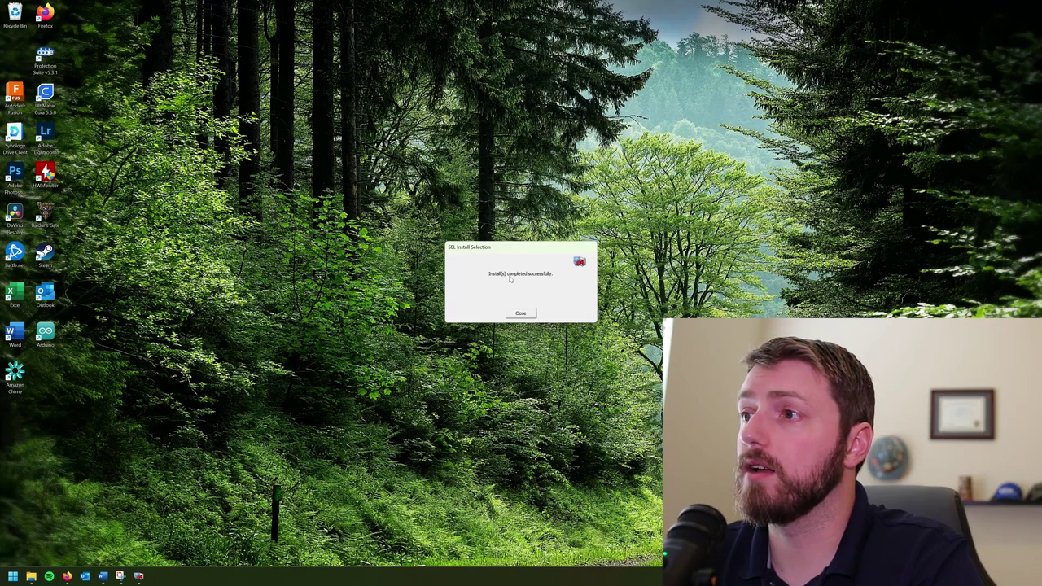
pyautogui.click(521, 313)
# Step: Search Start for 'acSELerator QuickSet' and open its shortcut's file location
pyautogui.press('super')
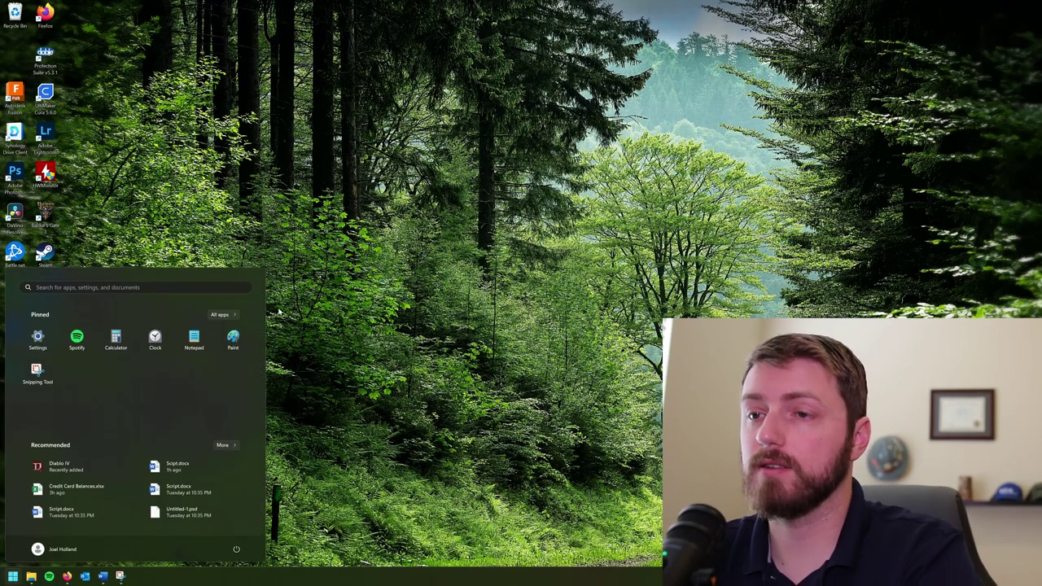
pyautogui.write('acSELerator QuickSet')
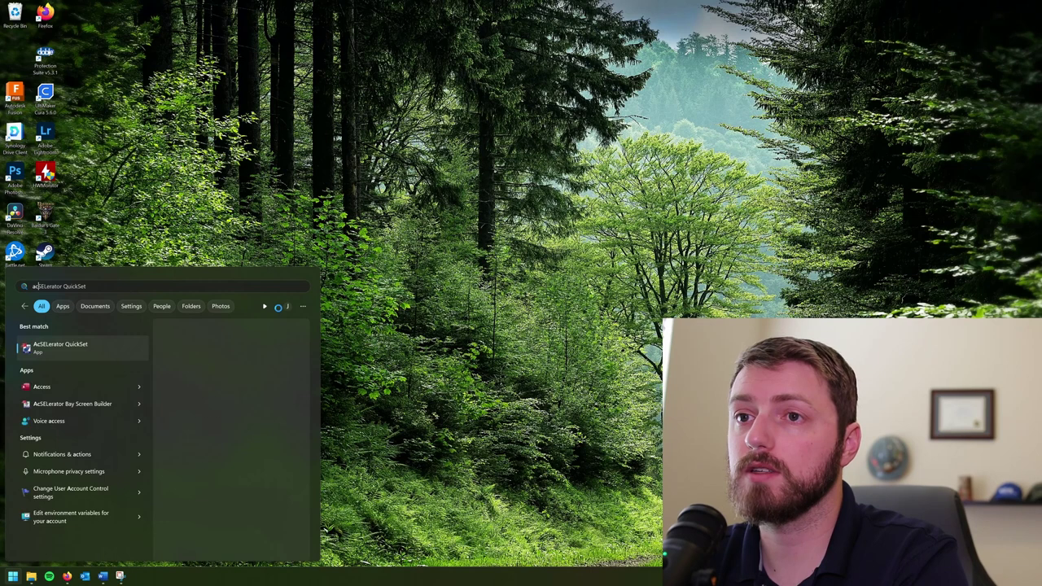
pyautogui.rightClick(90, 346)
pyautogui.click(150, 373)
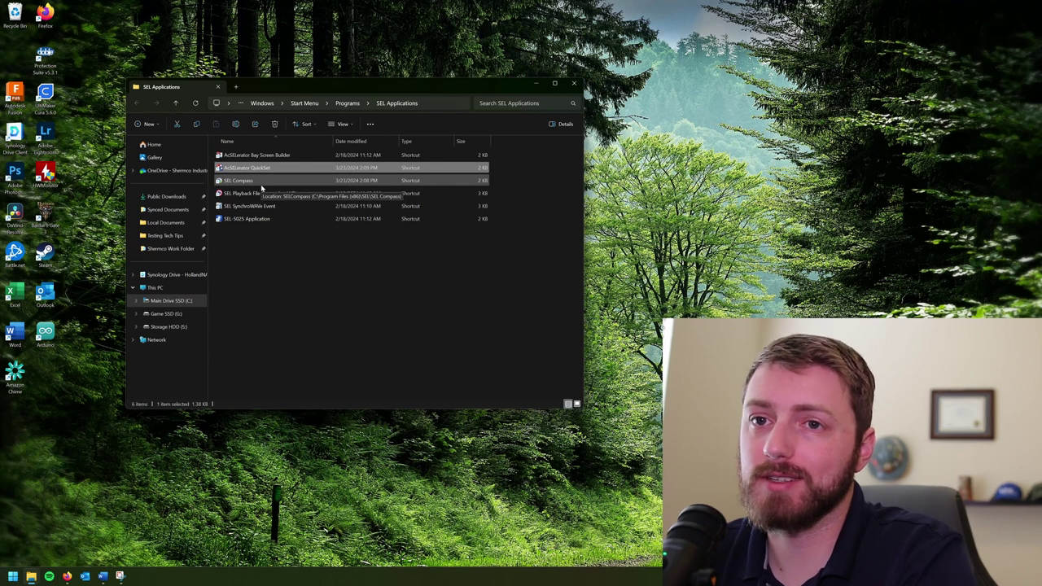
pyautogui.click(272, 289)
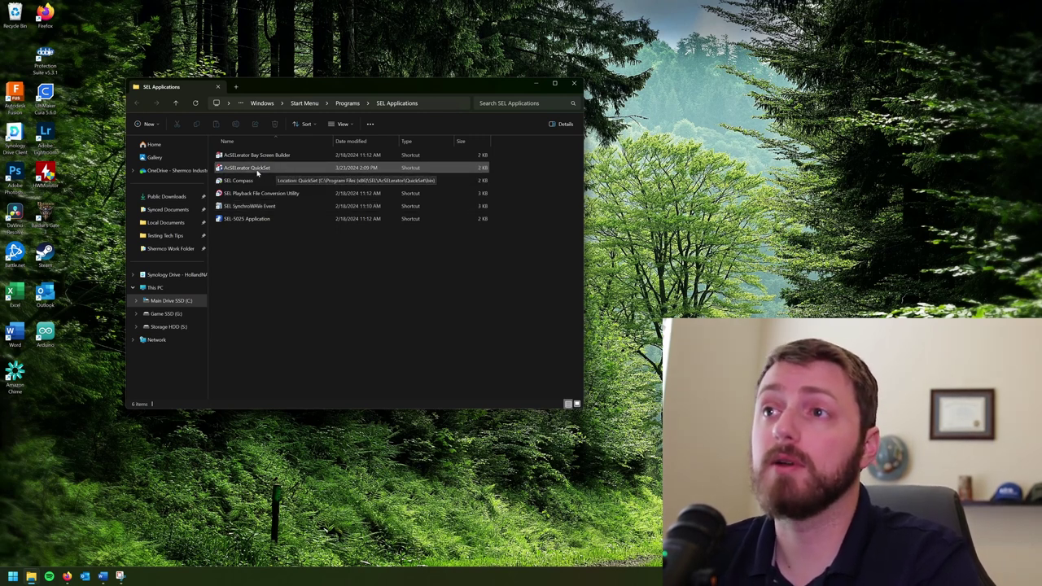
# Step: Drag the AcSELerator QuickSet shortcut onto the desktop and close the SEL Applications window
pyautogui.click(284, 168)
pyautogui.moveTo(276, 169); pyautogui.dragTo(16, 61)
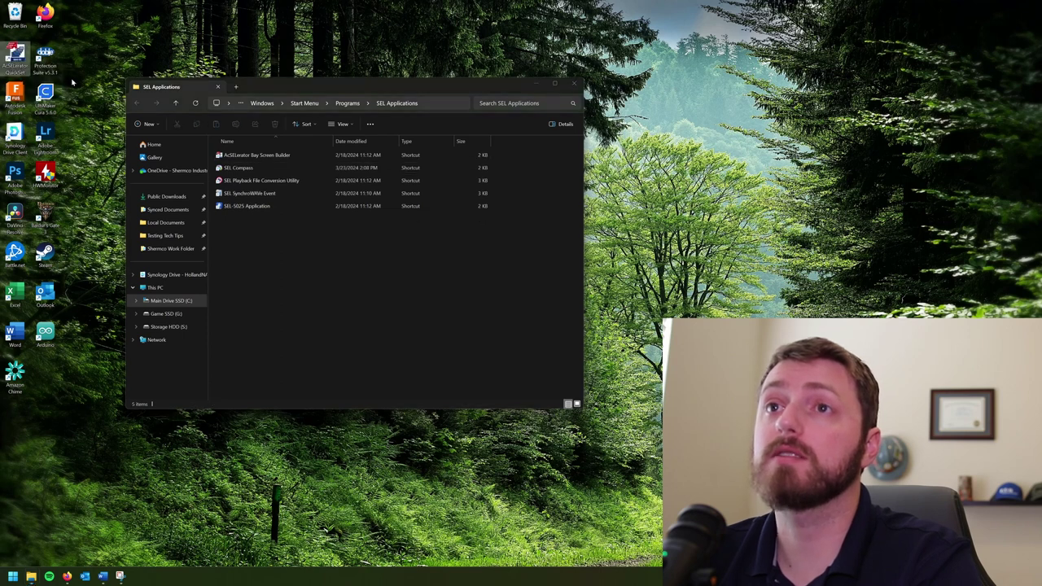
pyautogui.click(574, 84)
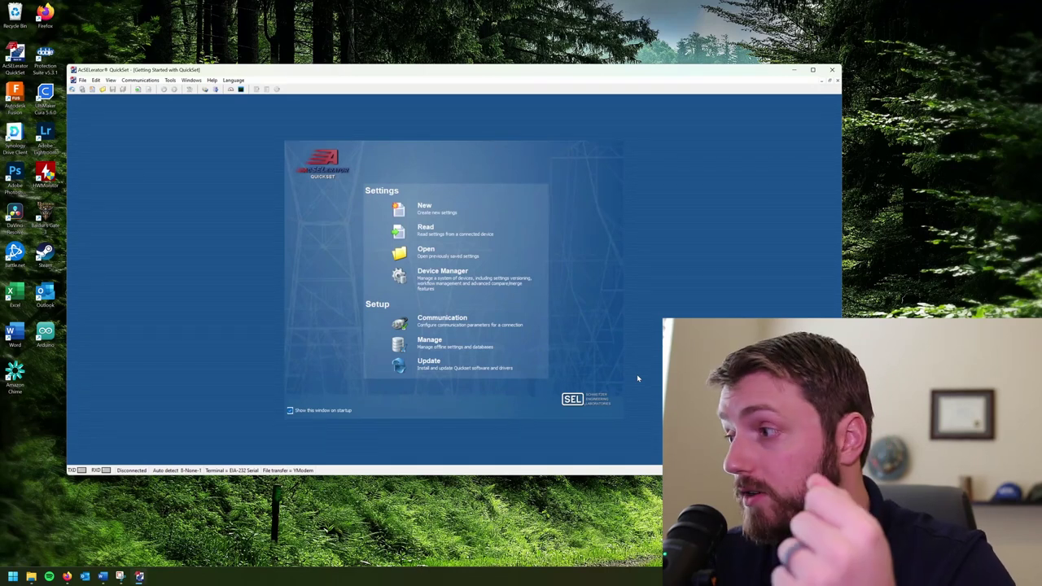
# Step: Maximize the QuickSet Getting Started window with Win+Up, then bring up the Start menu
pyautogui.press('super+Up')
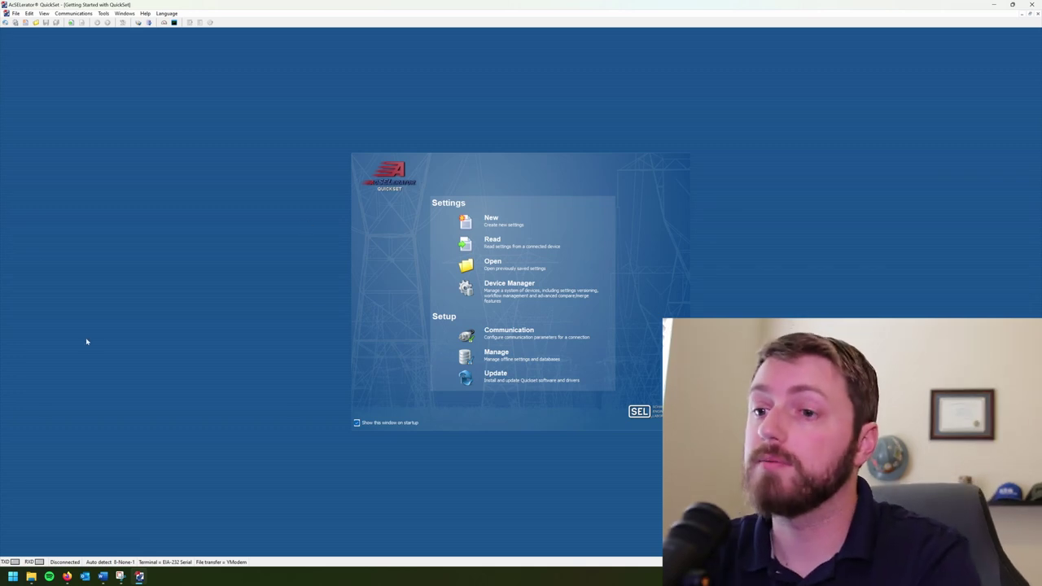
pyautogui.press('super')
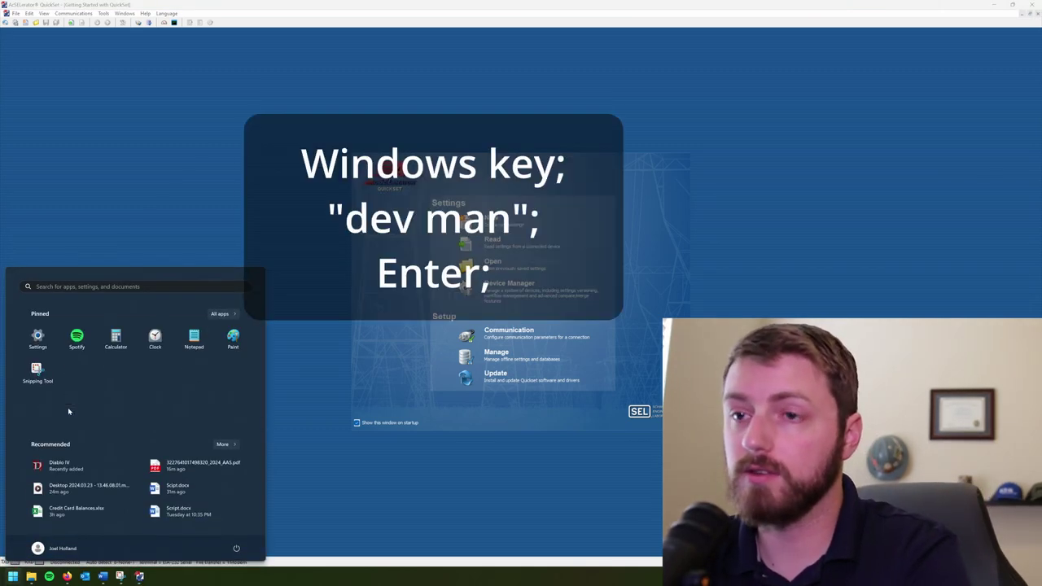
# Step: Launch Device Manager via 'dev' and expand Ports (COM & LPT) to show COM1
pyautogui.write('device Manager')
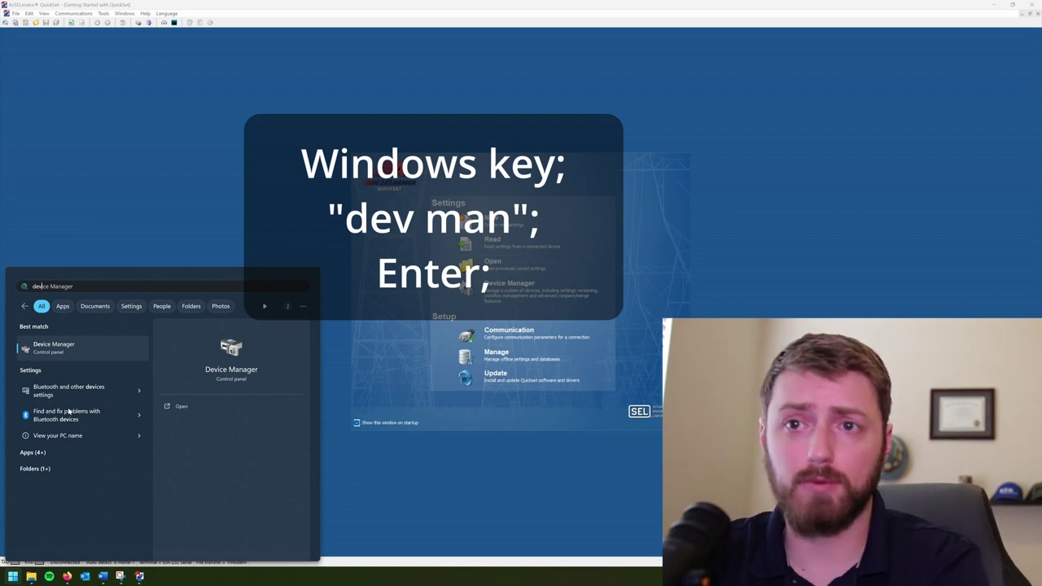
pyautogui.press('Return')
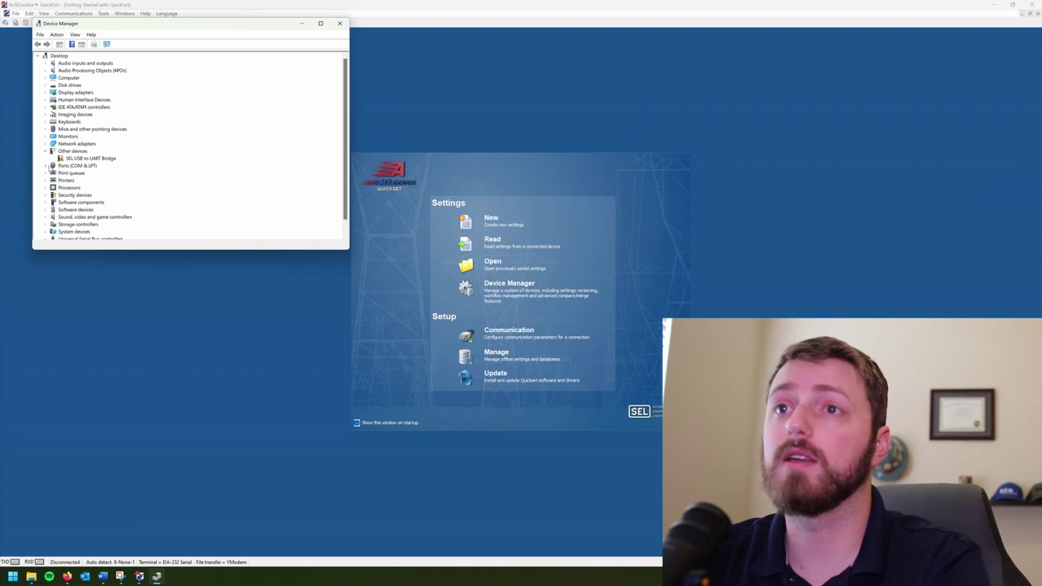
pyautogui.click(46, 166)
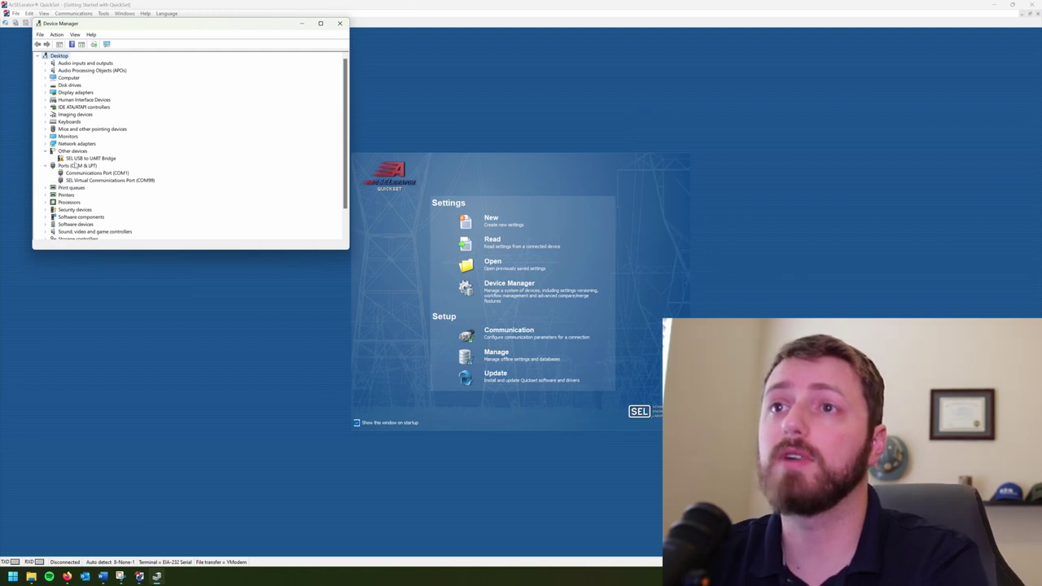
pyautogui.click(89, 173)
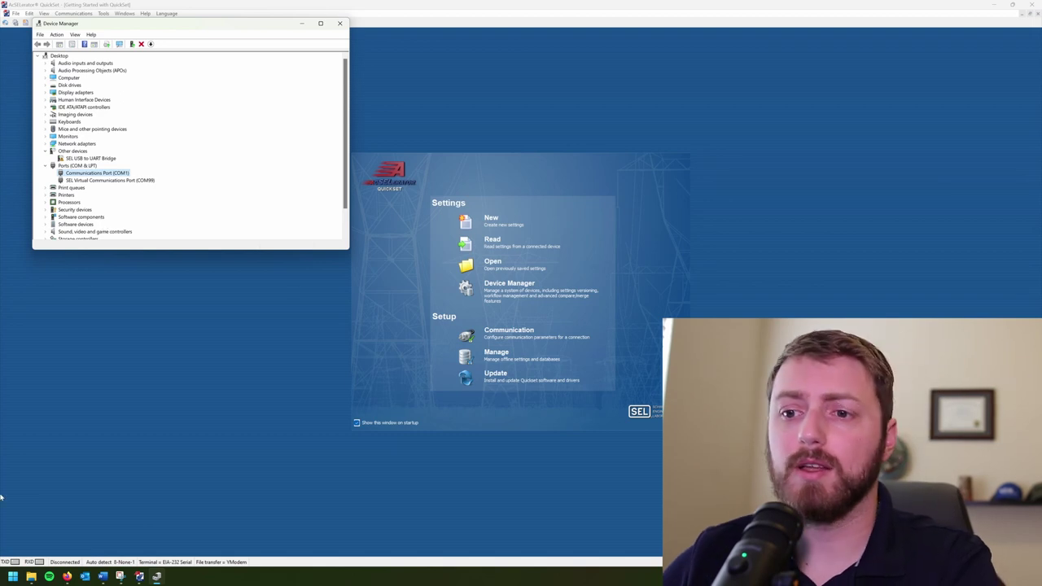
# Step: In the browser, go to the SEL-C662 USB Serial Cables page's Support section
pyautogui.moveTo(67, 576)
pyautogui.click(122, 529)
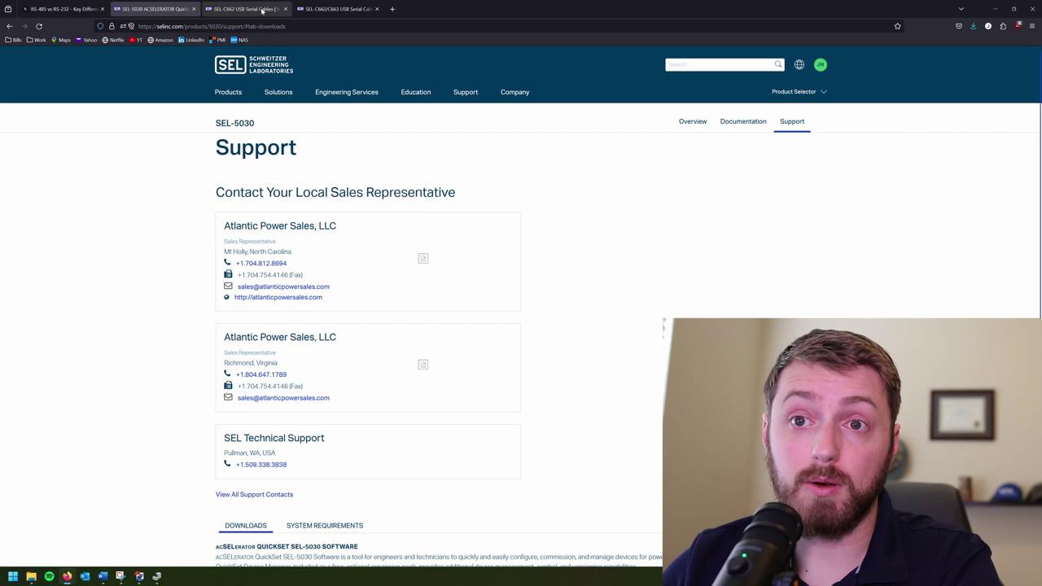
pyautogui.click(317, 10)
pyautogui.click(246, 8)
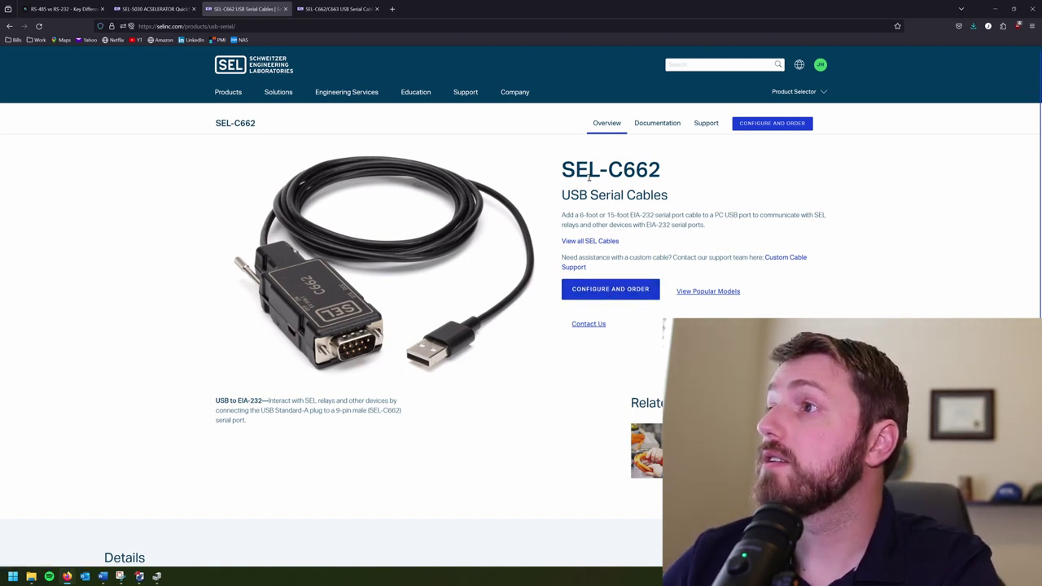
pyautogui.moveTo(579, 169); pyautogui.dragTo(698, 172)
pyautogui.click(697, 172)
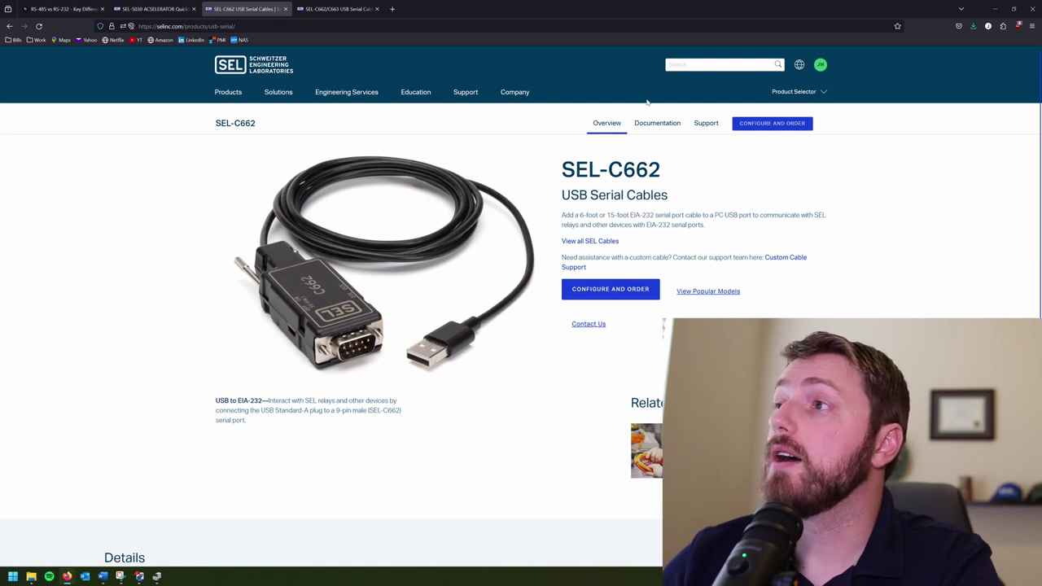
pyautogui.click(708, 124)
# Step: Download and save the Windows 11 SEL USB driver zip
pyautogui.scroll(-5, 372, 316)
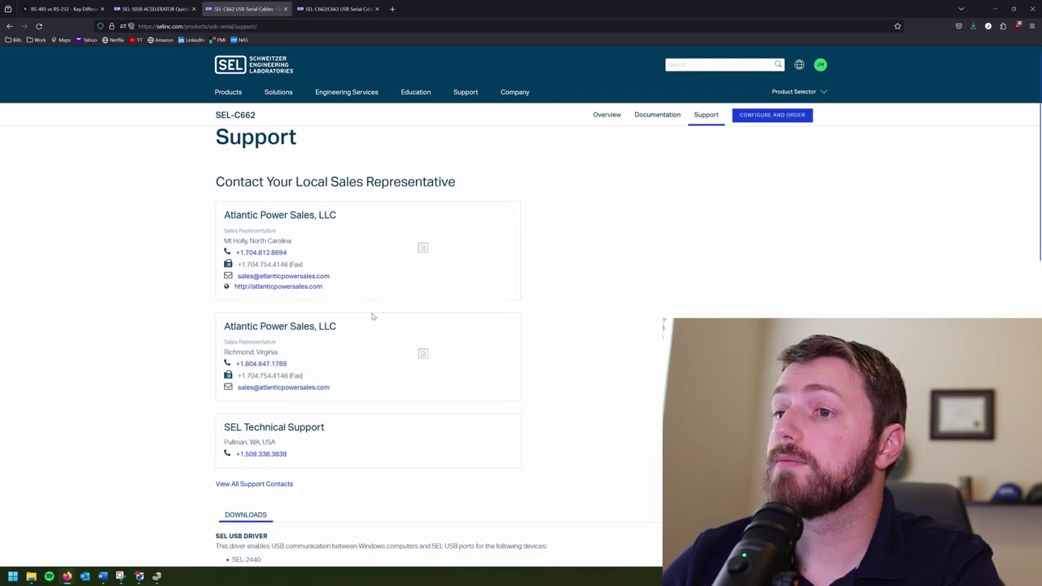
pyautogui.scroll(-1, 372, 316)
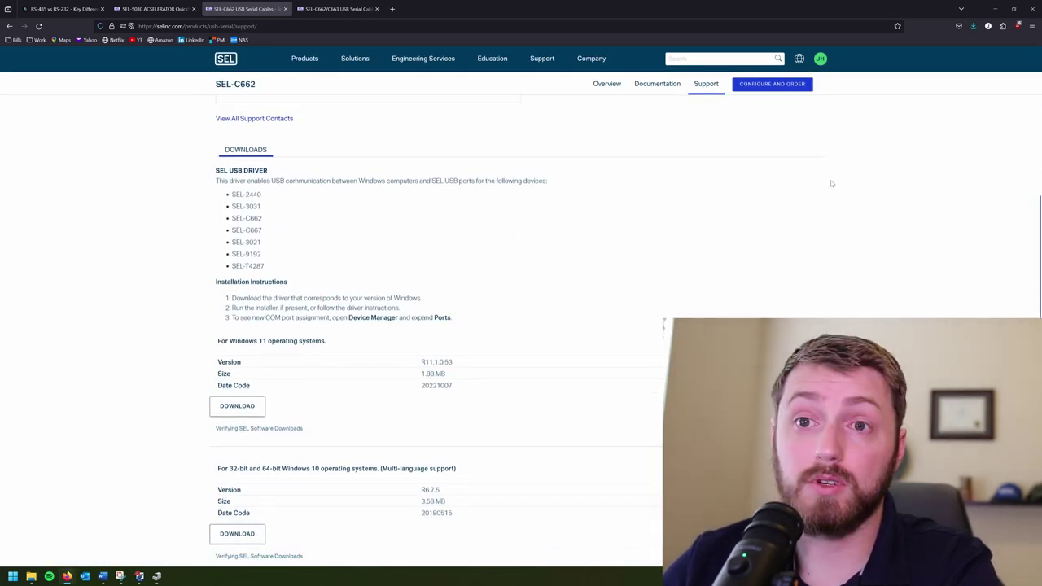
pyautogui.scroll(-1, 435, 397)
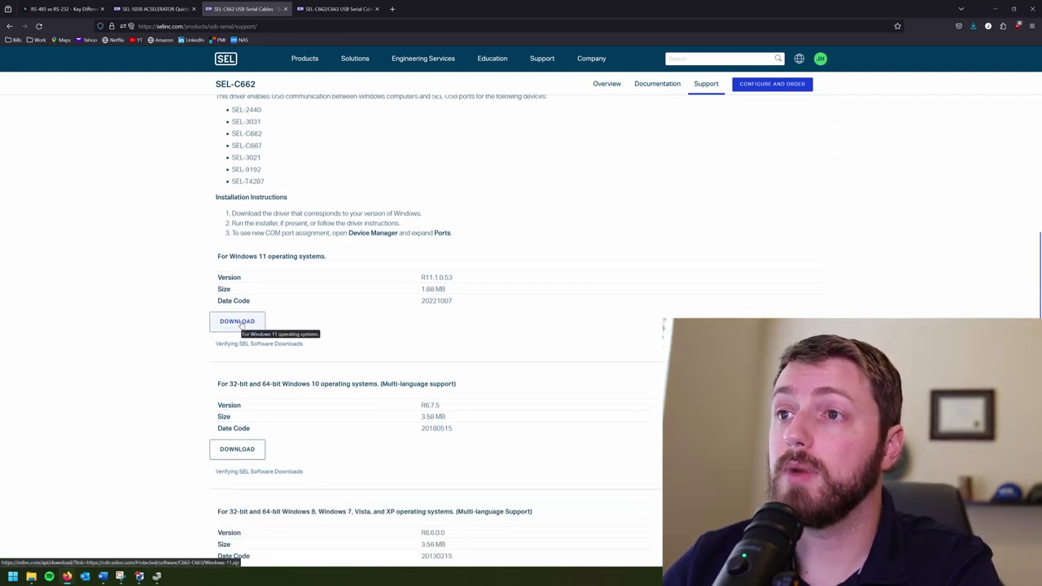
pyautogui.moveTo(218, 257); pyautogui.dragTo(332, 258)
pyautogui.click(331, 260)
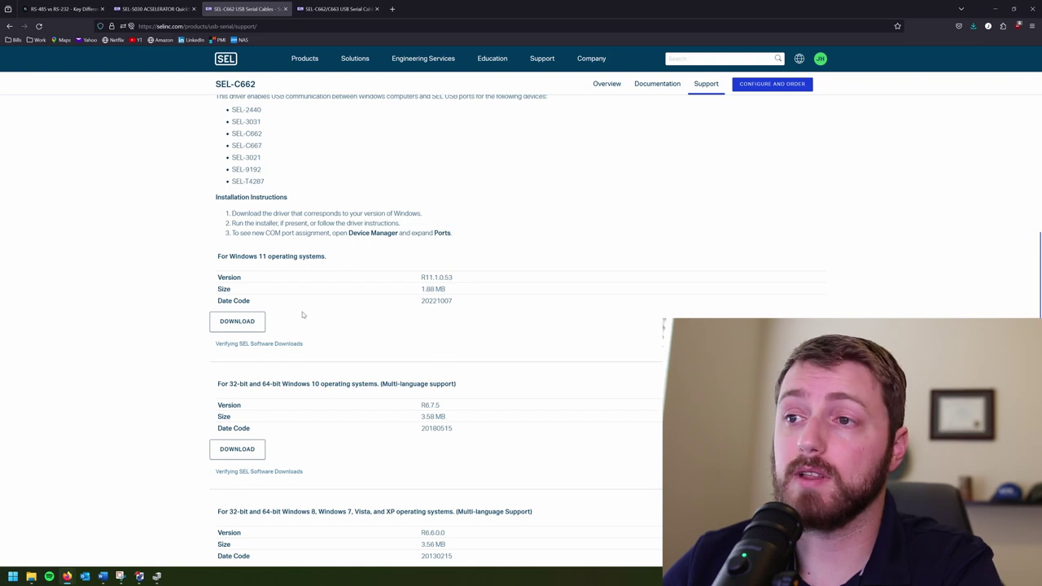
pyautogui.click(248, 323)
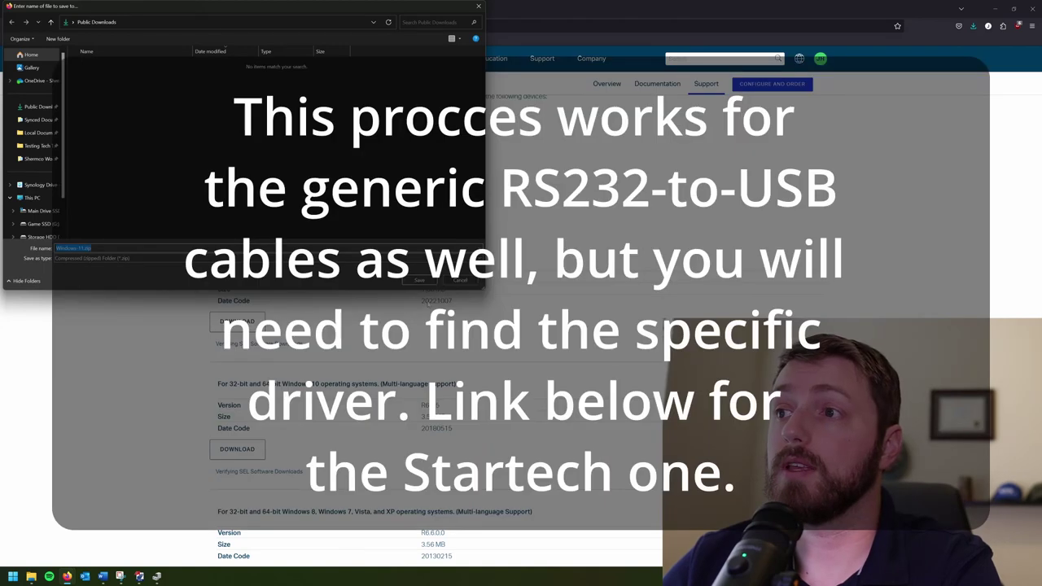
pyautogui.press('Return')
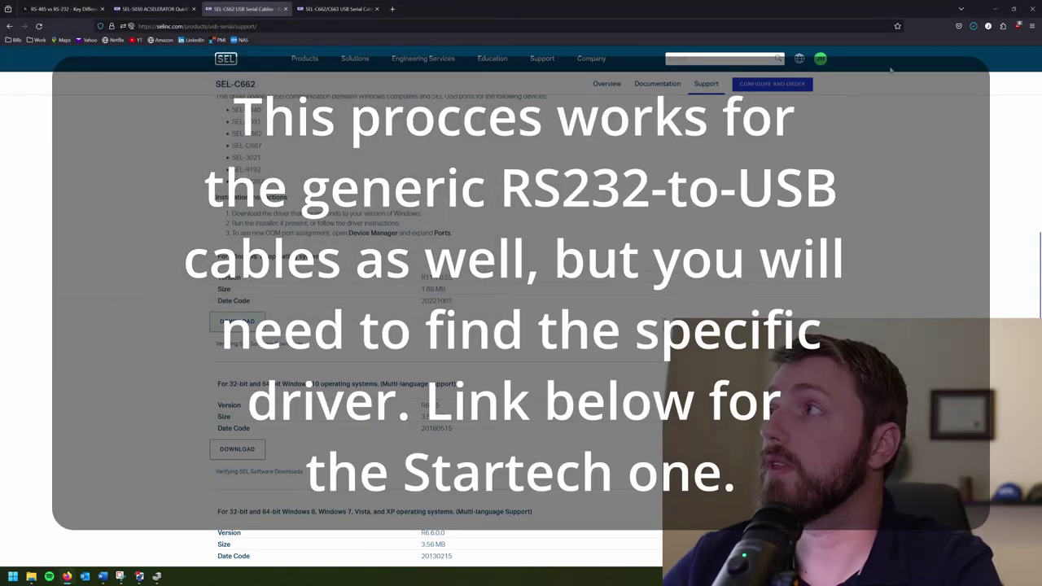
# Step: Extract the downloaded driver zip into a Windows-11 folder in Public Downloads
pyautogui.click(973, 26)
pyautogui.click(960, 43)
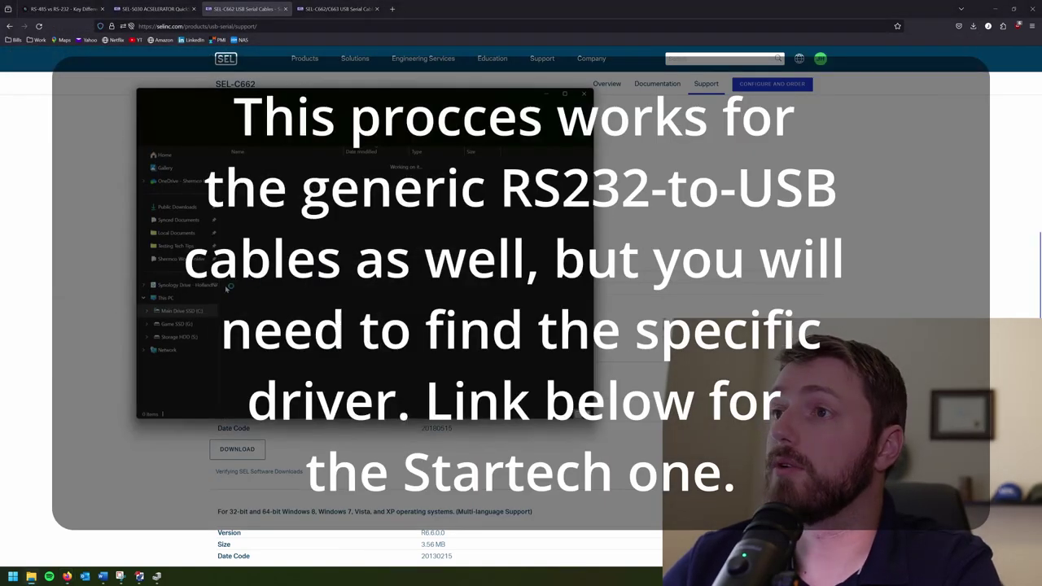
pyautogui.rightClick(264, 177)
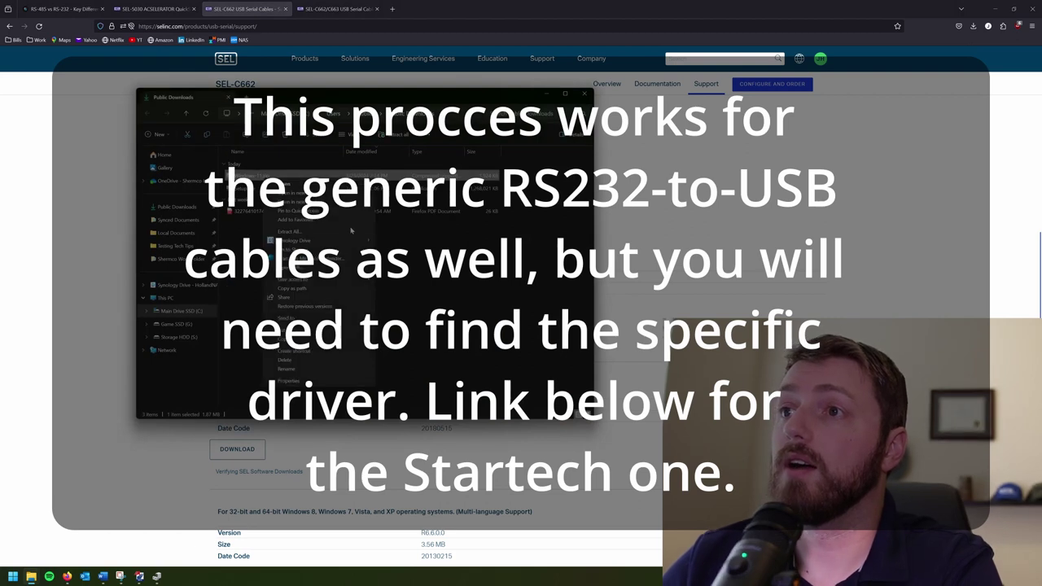
pyautogui.click(293, 231)
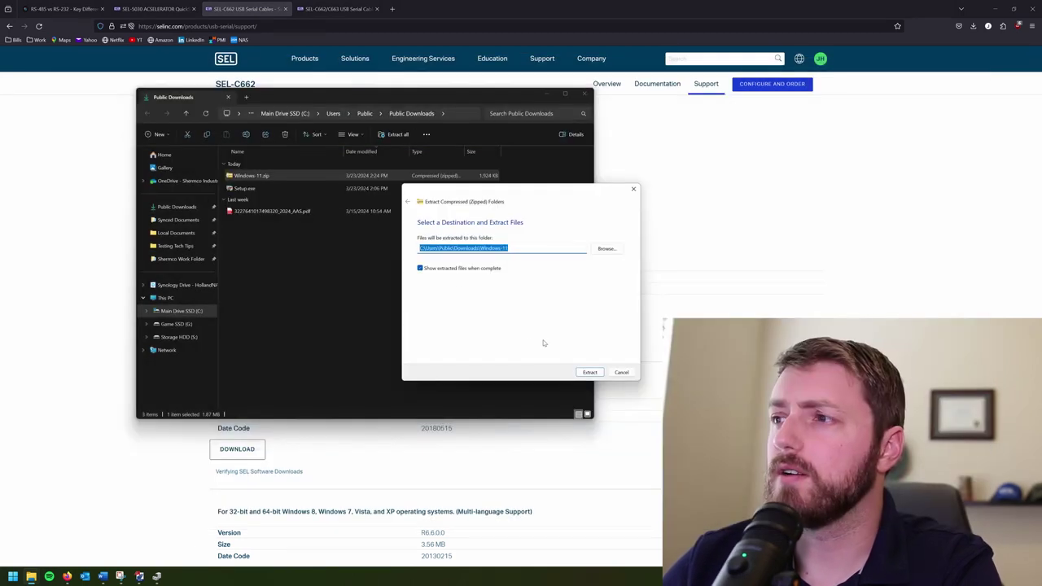
pyautogui.click(590, 372)
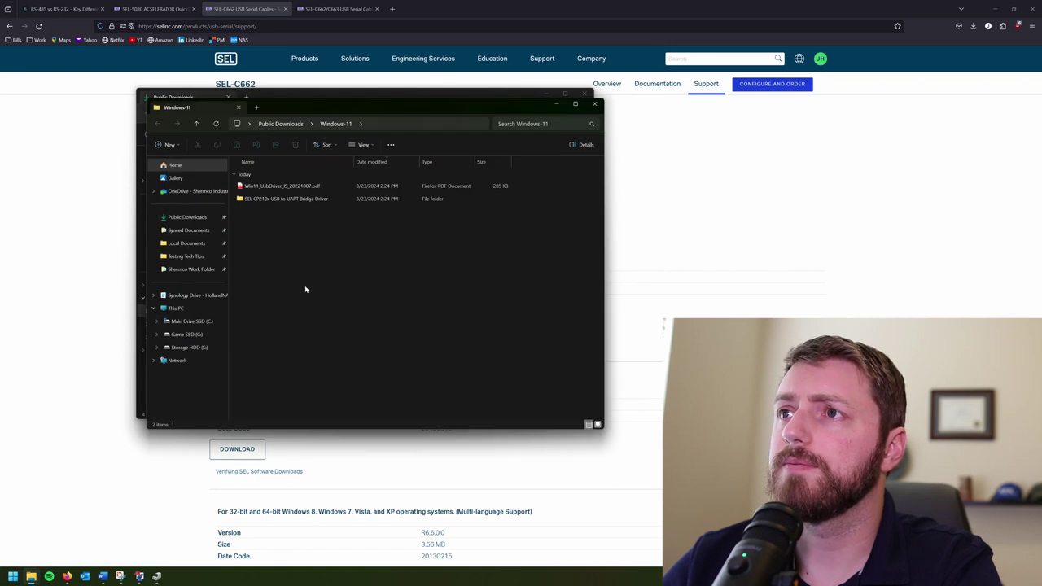
# Step: Browse the Windows-11 folder to the SEL CP210x driver folder, then return to Device Manager
pyautogui.click(594, 104)
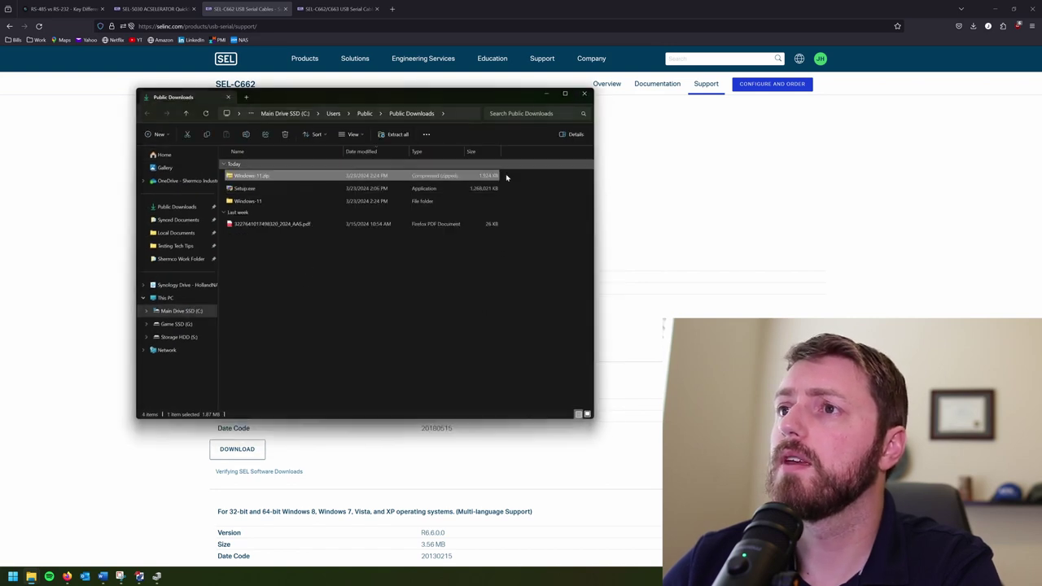
pyautogui.doubleClick(298, 201)
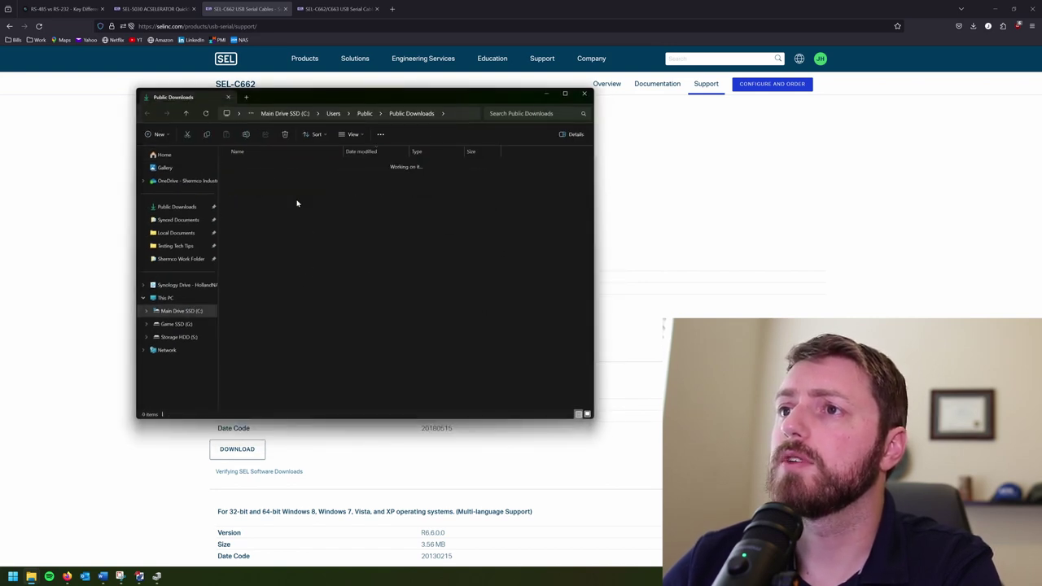
pyautogui.doubleClick(306, 190)
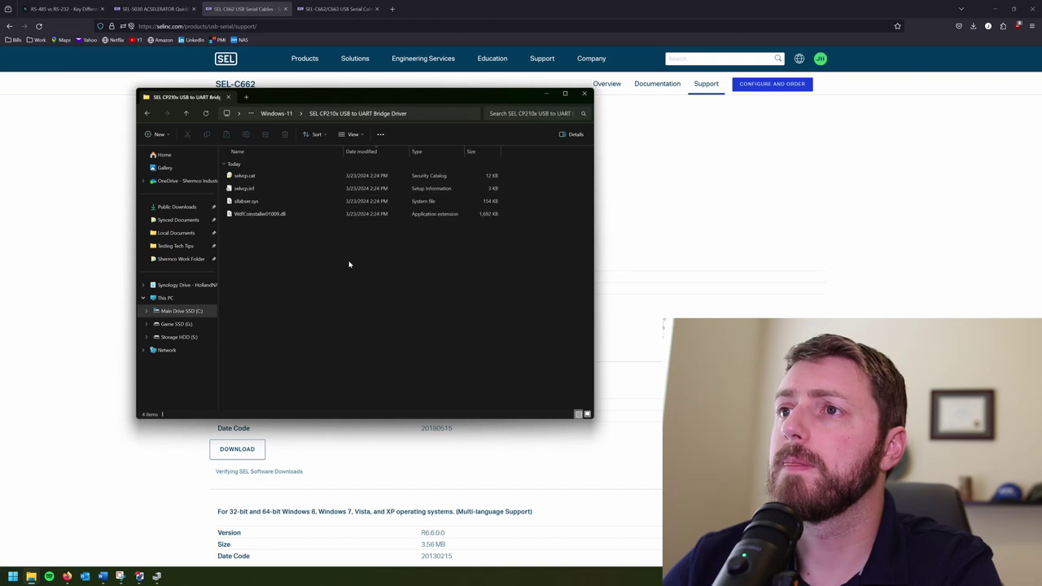
pyautogui.hotkey('alt', 'Left')
pyautogui.hotkey('alt', 'Left')
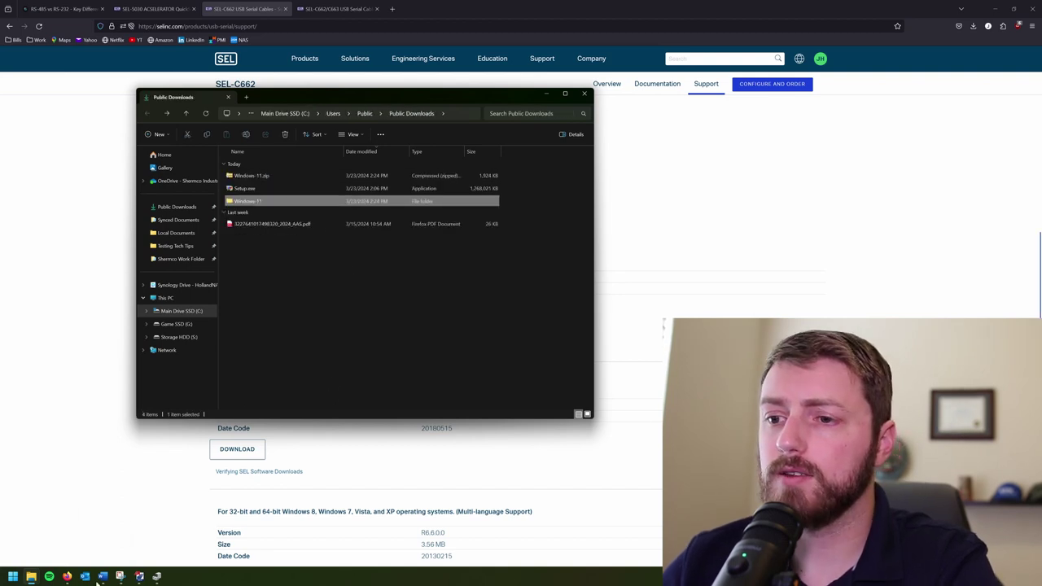
pyautogui.click(157, 576)
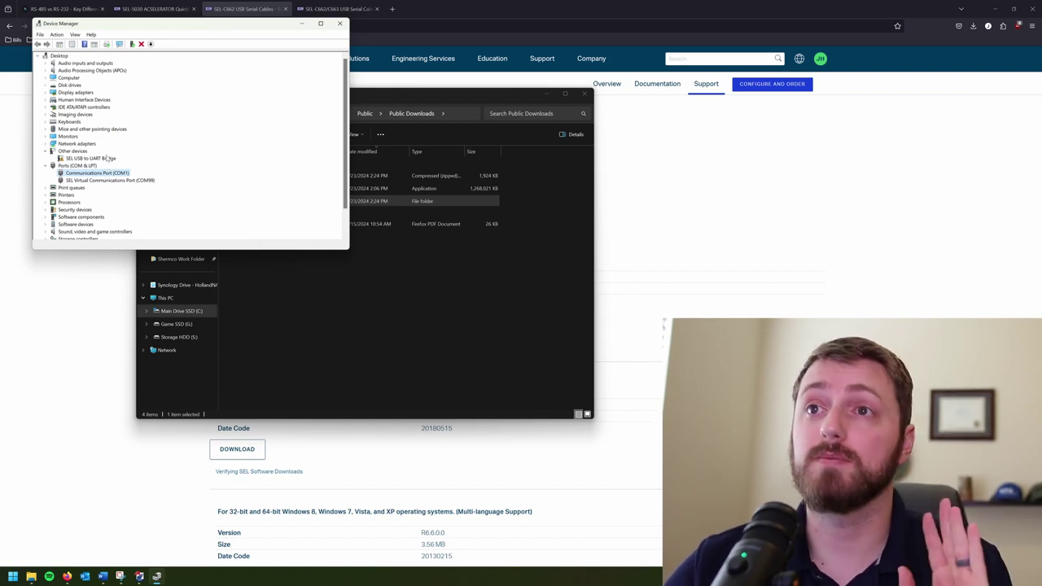
# Step: Start a manual driver update for the SEL USB to UART Bridge, choosing Public Downloads as the folder
pyautogui.click(104, 159)
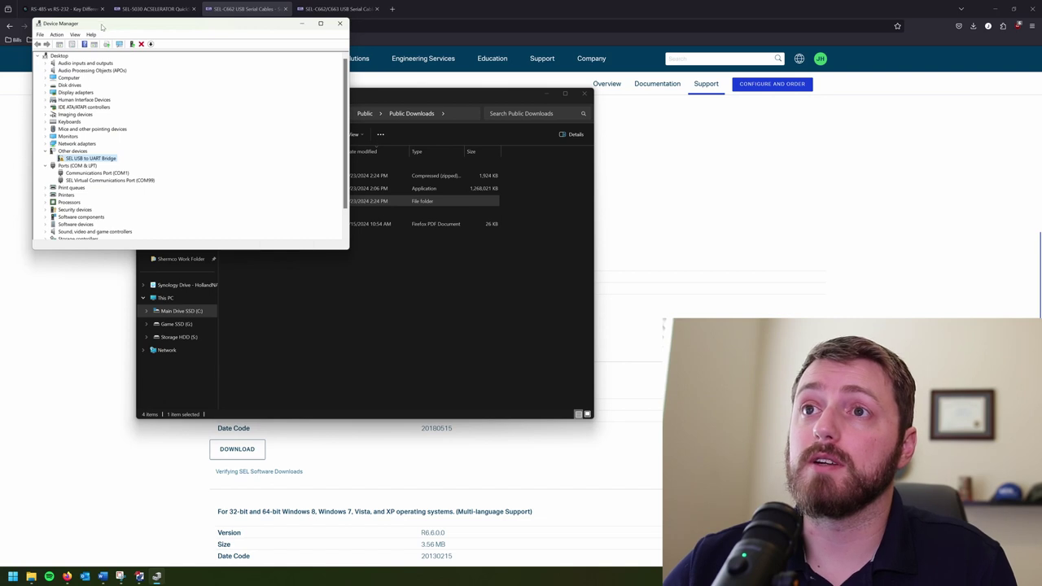
pyautogui.moveTo(101, 27); pyautogui.dragTo(131, 103)
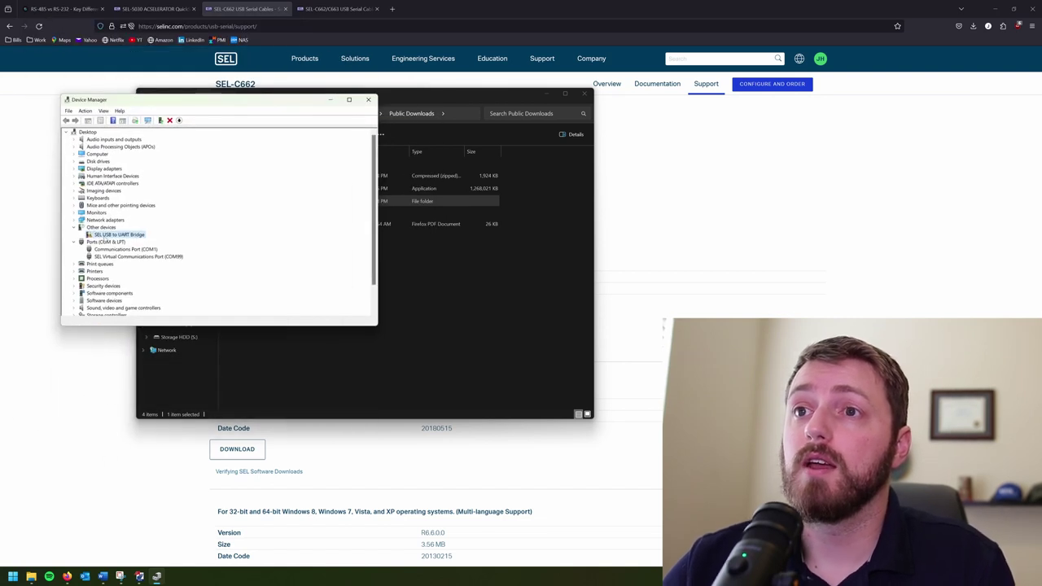
pyautogui.doubleClick(106, 235)
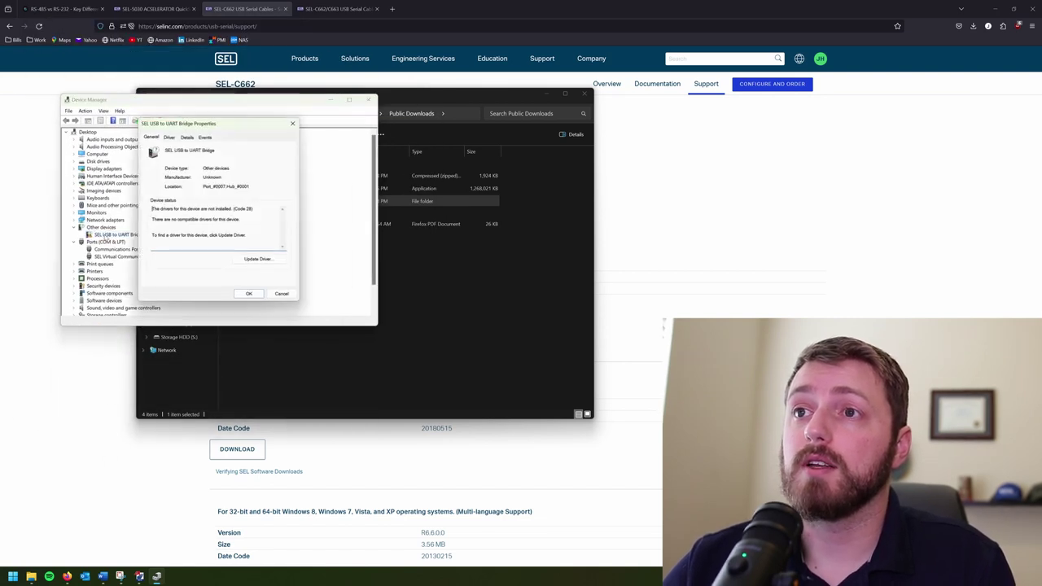
pyautogui.click(259, 260)
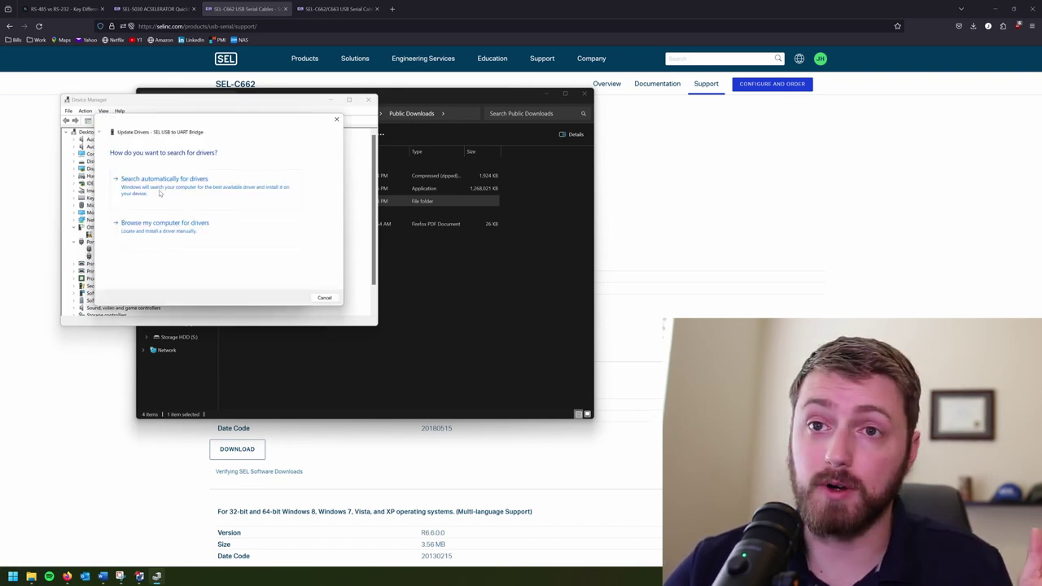
pyautogui.click(164, 223)
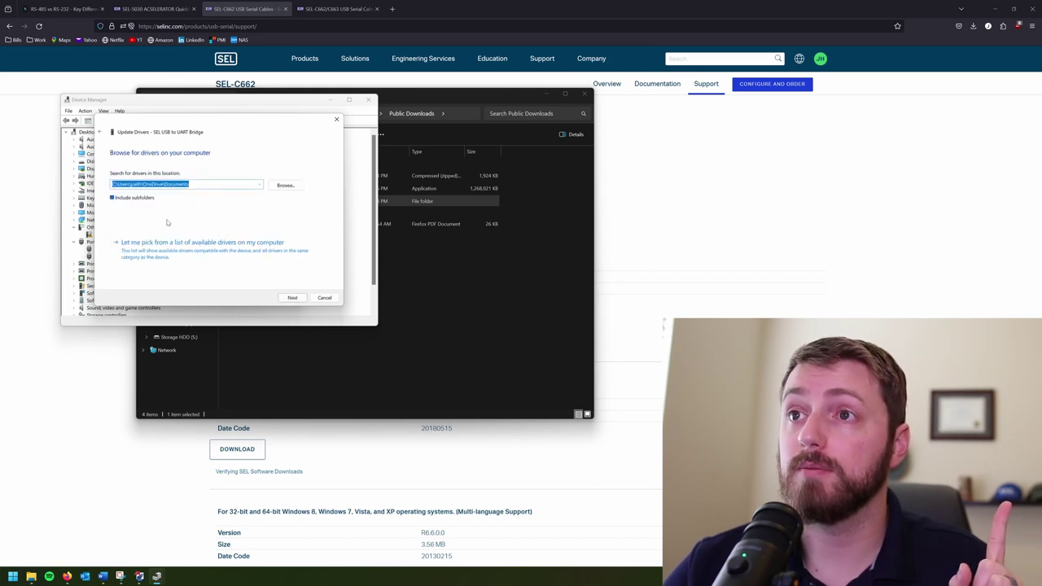
pyautogui.click(281, 186)
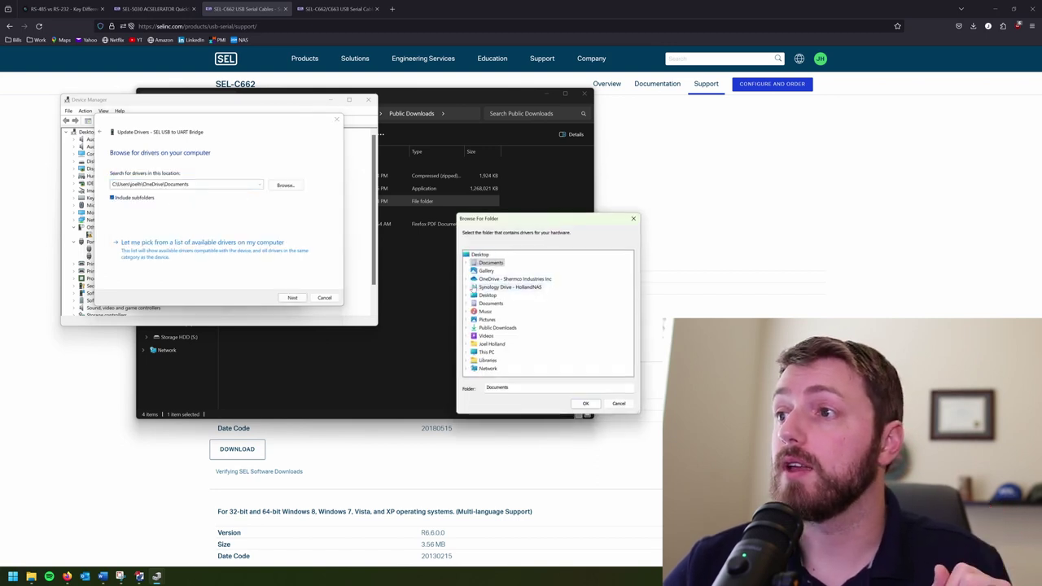
pyautogui.doubleClick(481, 328)
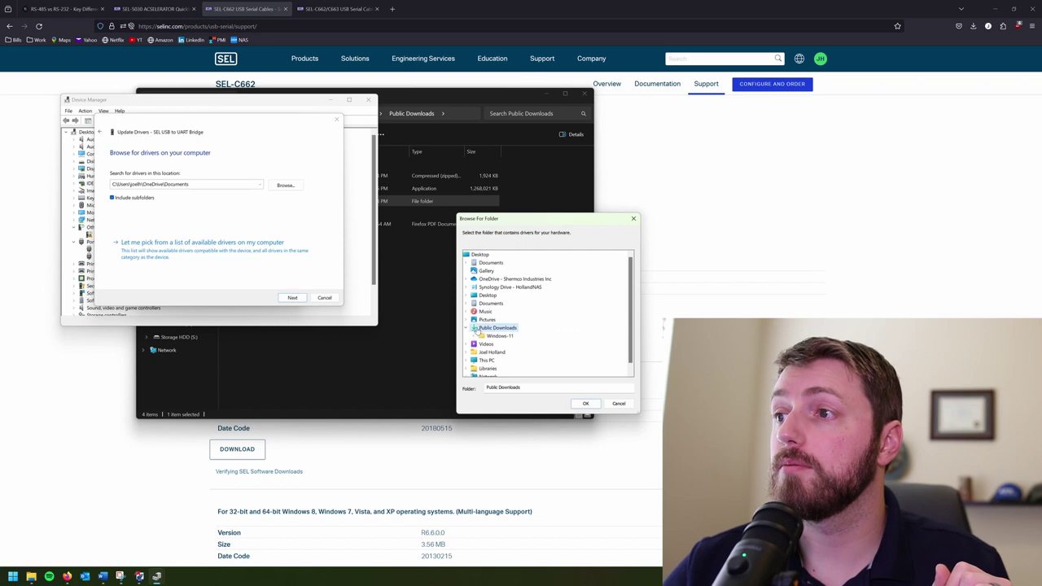
# Step: Confirm Public Downloads and install the SEL CP210x USB to UART Bridge driver from it
pyautogui.click(583, 404)
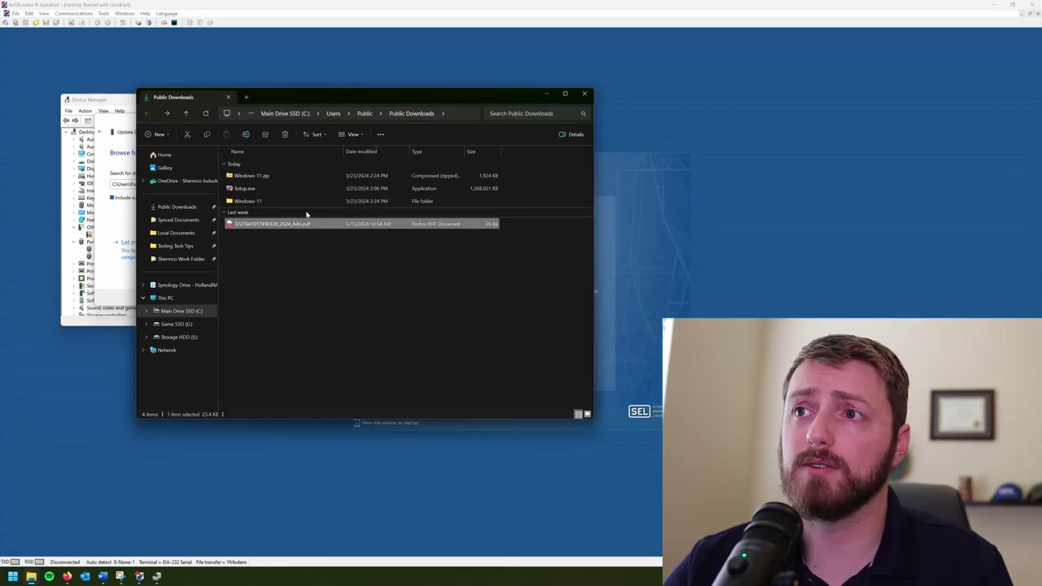
pyautogui.doubleClick(298, 203)
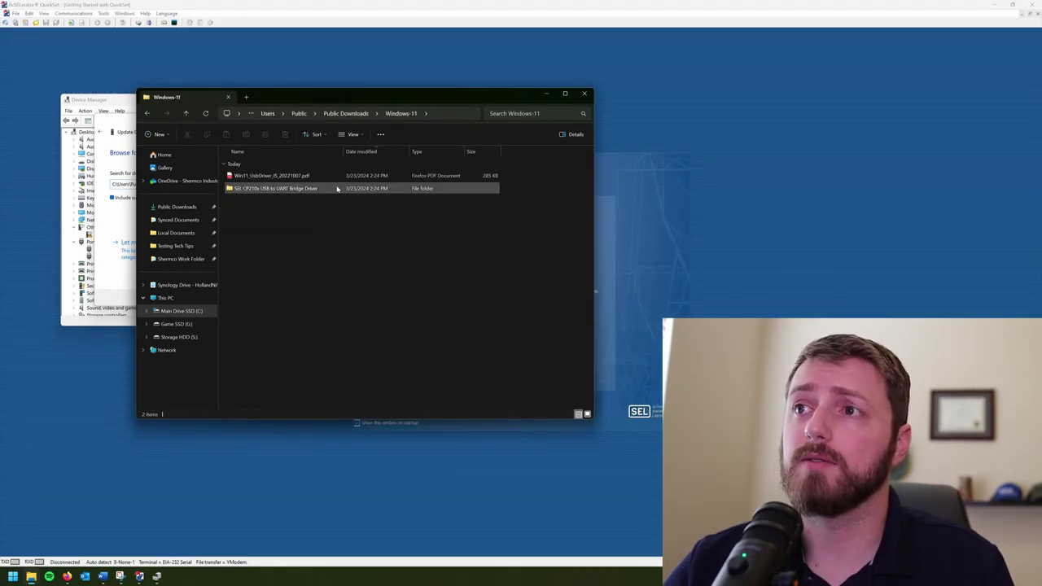
pyautogui.doubleClick(337, 189)
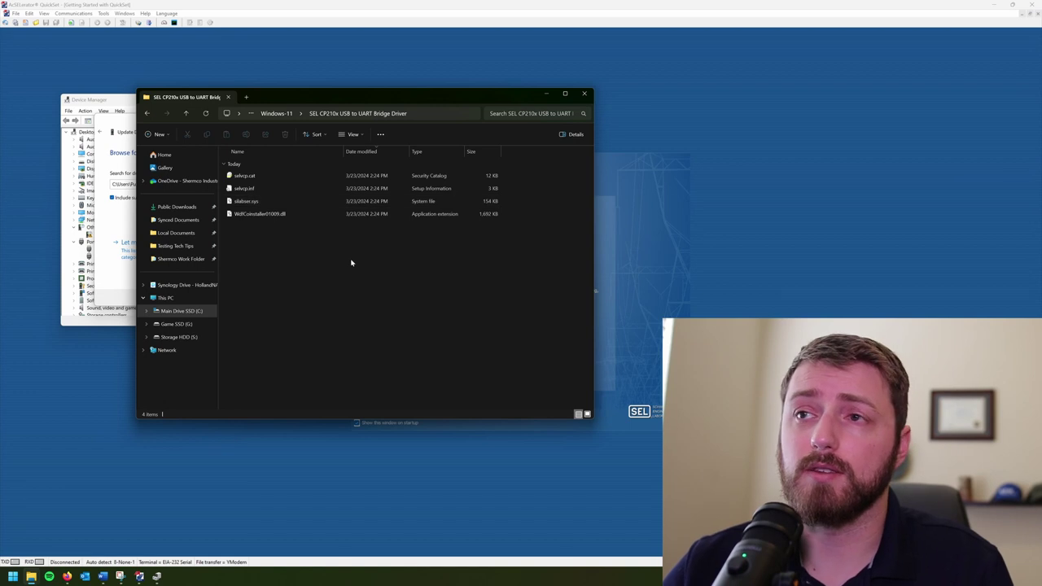
pyautogui.click(130, 207)
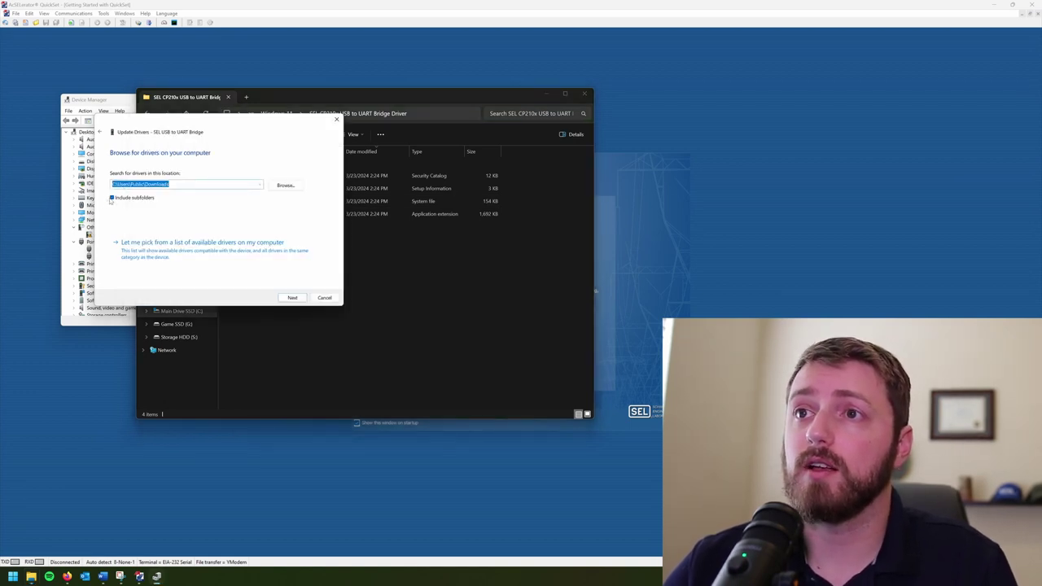
pyautogui.click(296, 300)
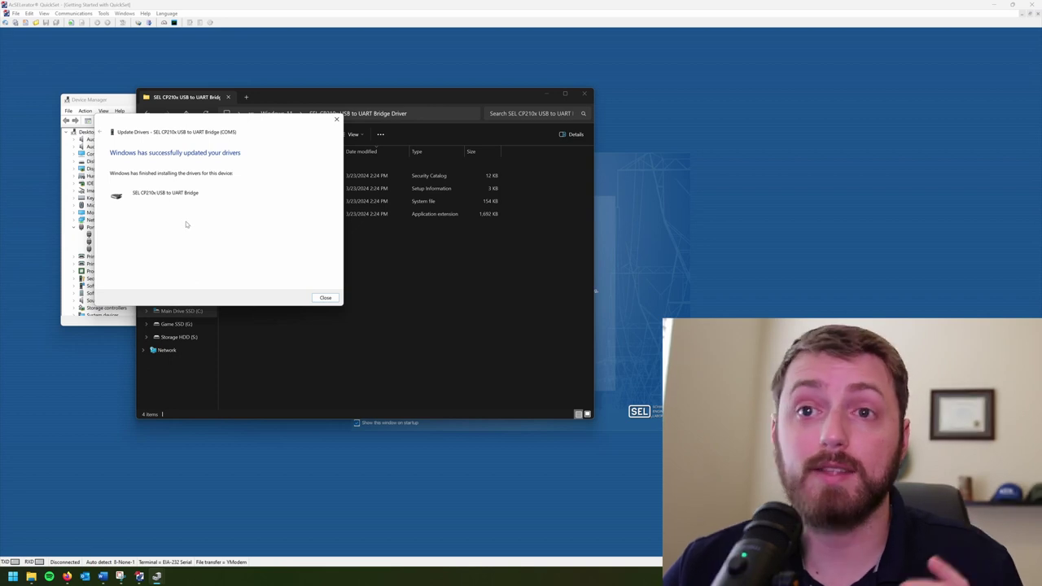
# Step: Check the COM5 SEL CP210x bridge's Port Settings show 9600 bps, then close Device Manager
pyautogui.click(324, 297)
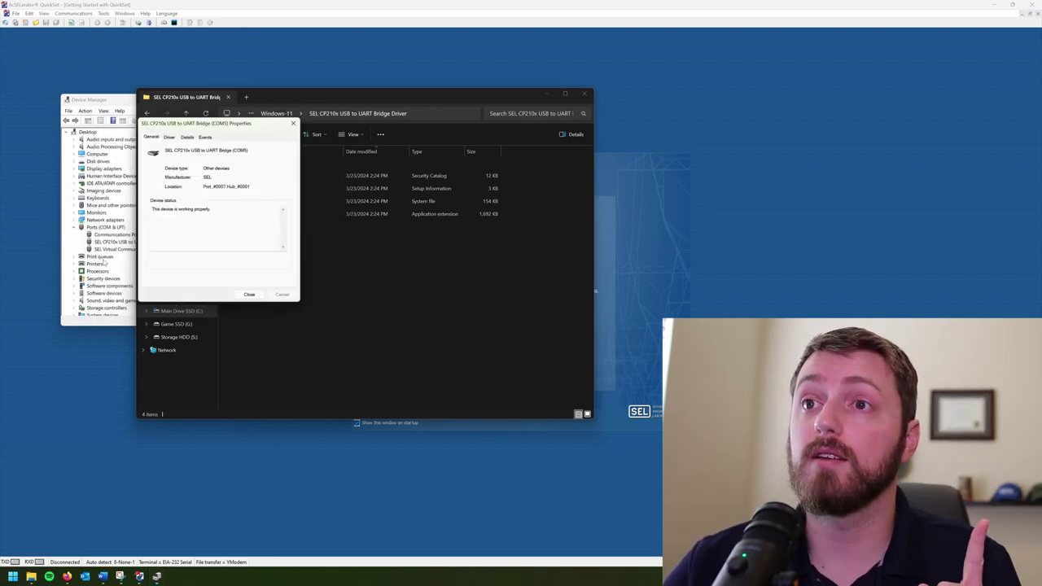
pyautogui.click(249, 293)
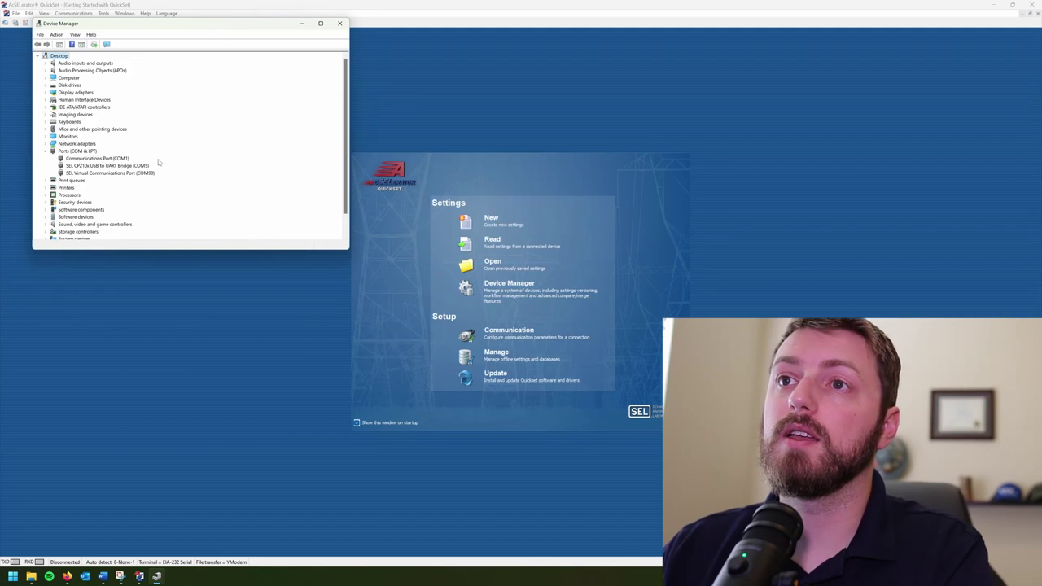
pyautogui.click(97, 165)
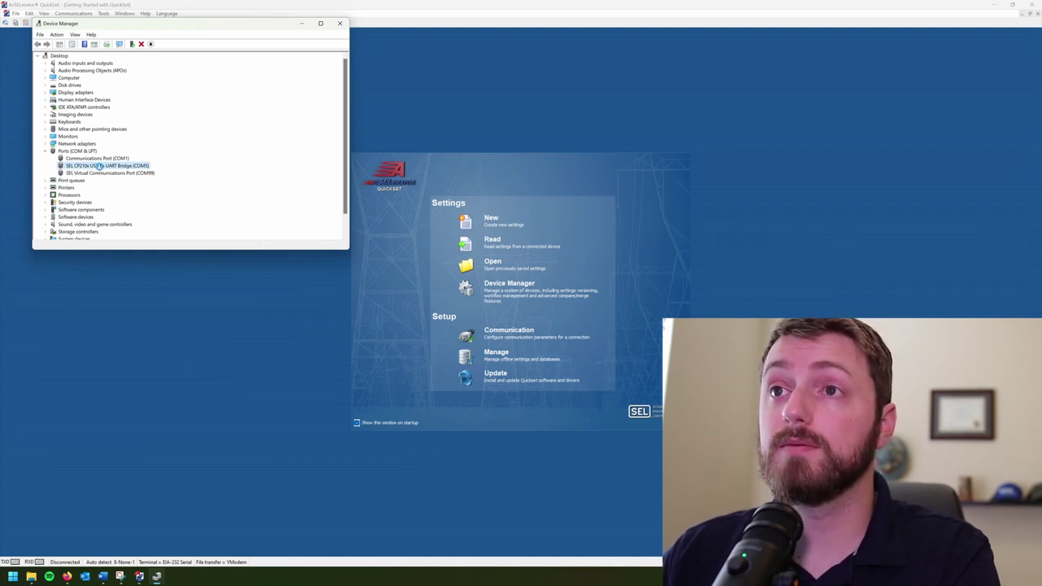
pyautogui.doubleClick(99, 166)
pyautogui.click(146, 61)
pyautogui.click(186, 61)
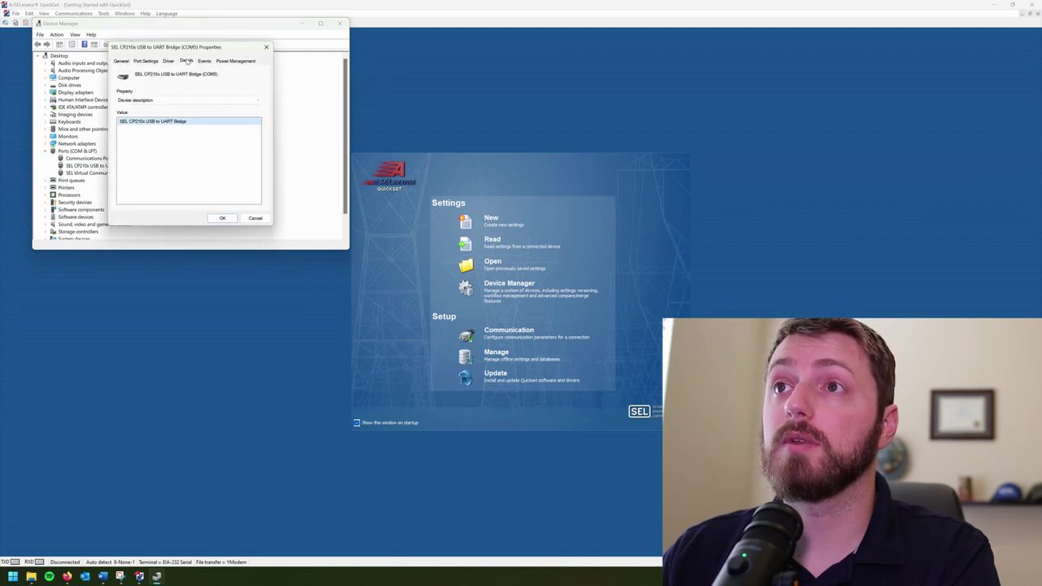
pyautogui.click(147, 61)
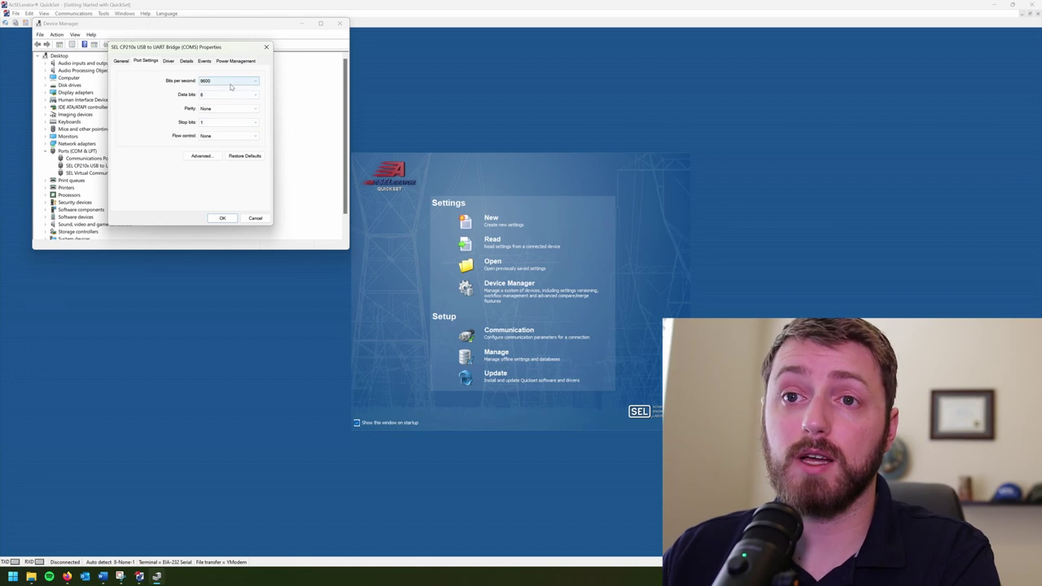
pyautogui.click(235, 81)
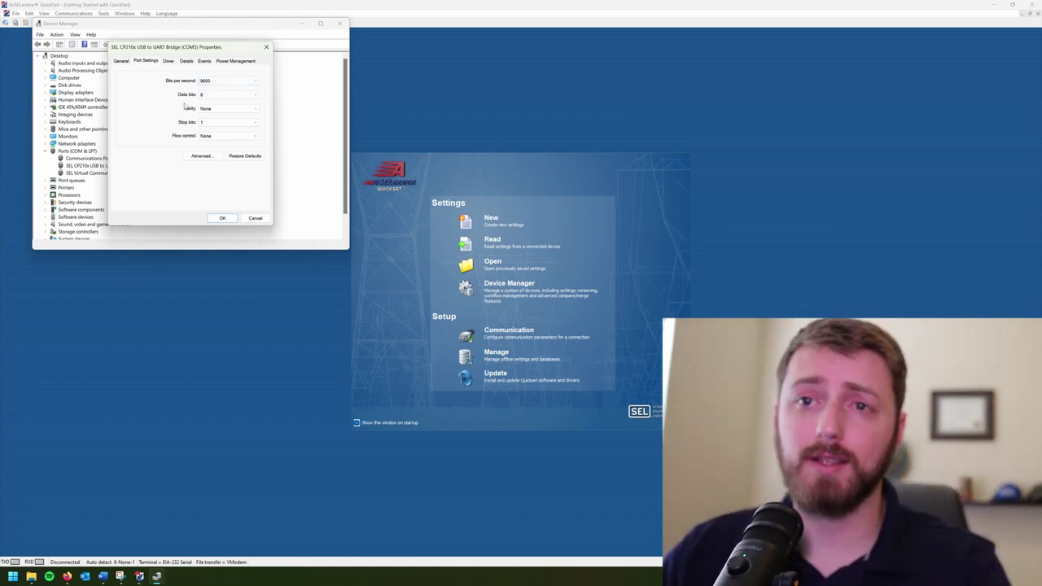
pyautogui.click(222, 218)
pyautogui.click(339, 23)
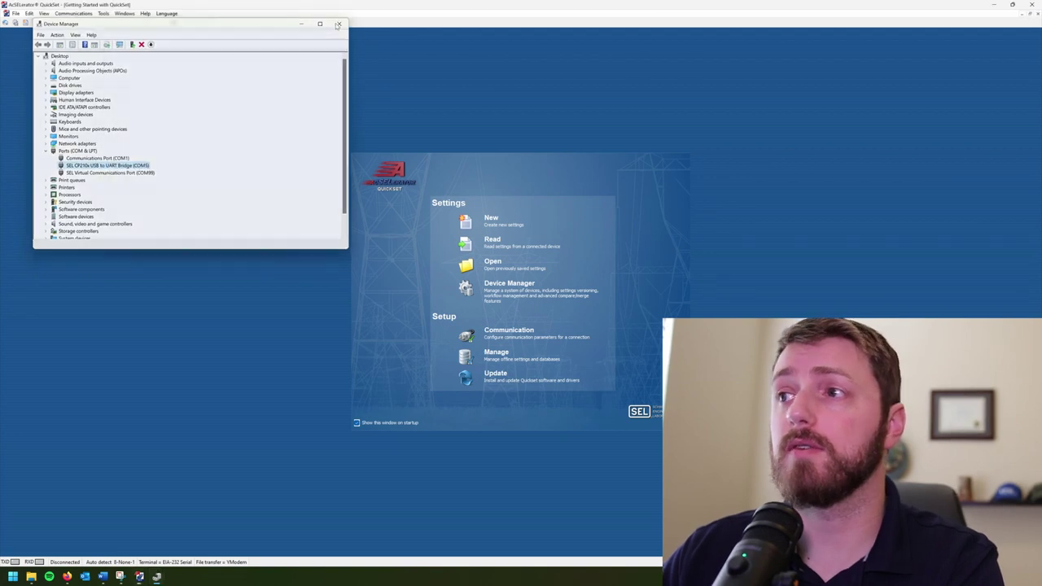
# Step: Restore QuickSet to a smaller window and open Communication Parameters' connection type list
pyautogui.click(73, 13)
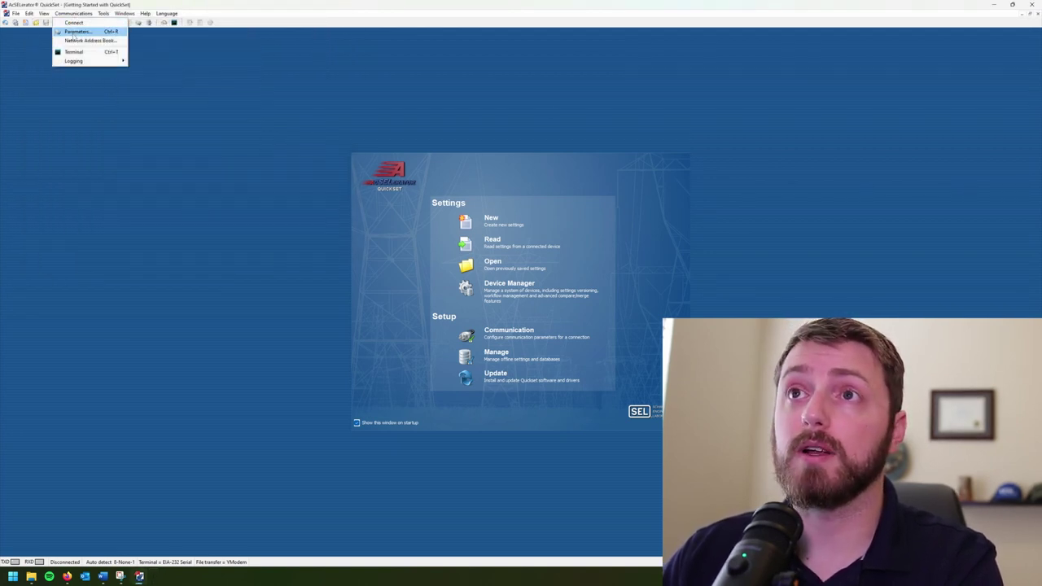
pyautogui.click(75, 33)
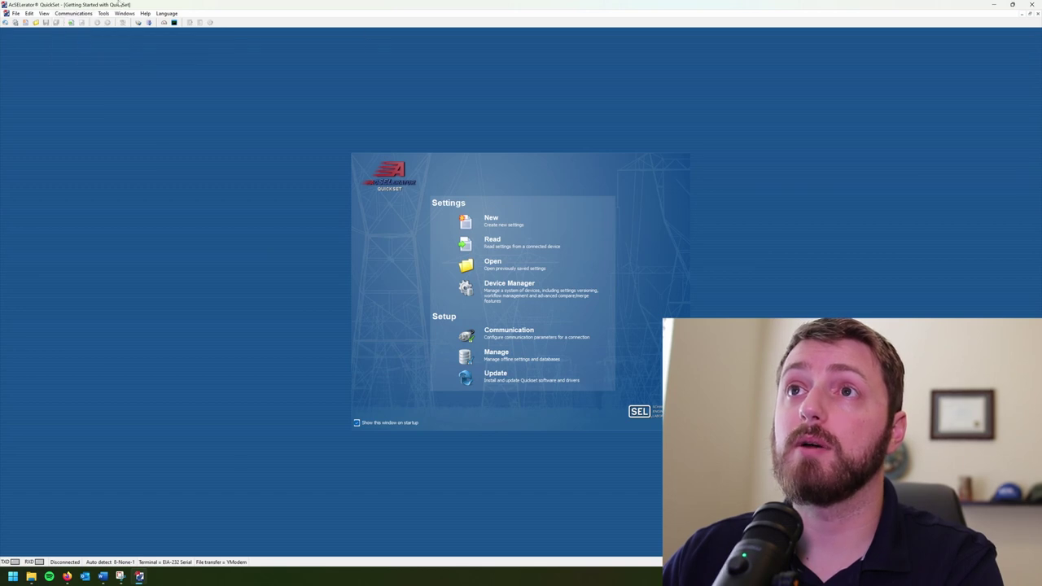
pyautogui.moveTo(120, 4); pyautogui.dragTo(231, 59)
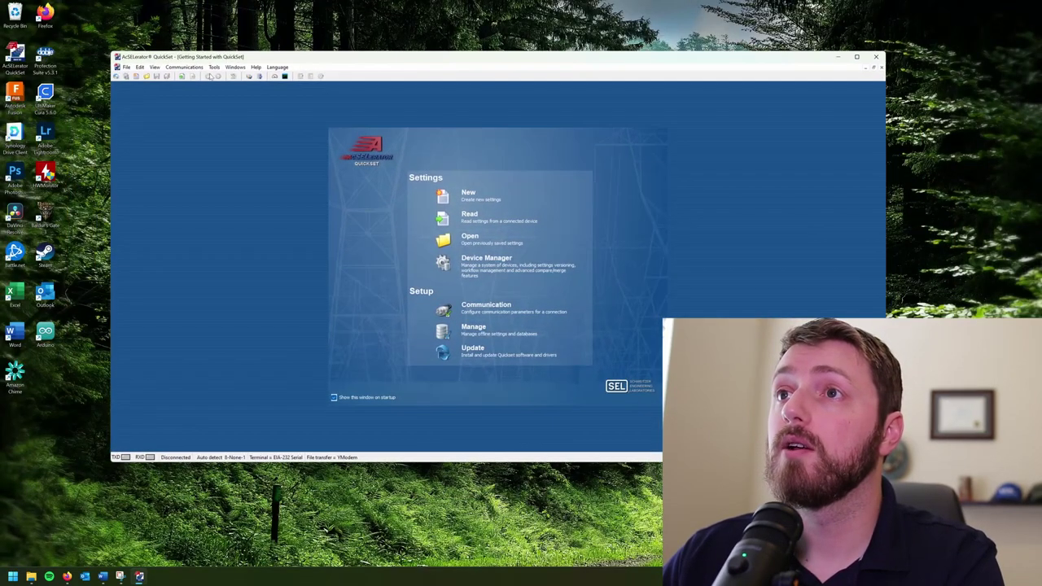
pyautogui.click(184, 67)
pyautogui.click(189, 85)
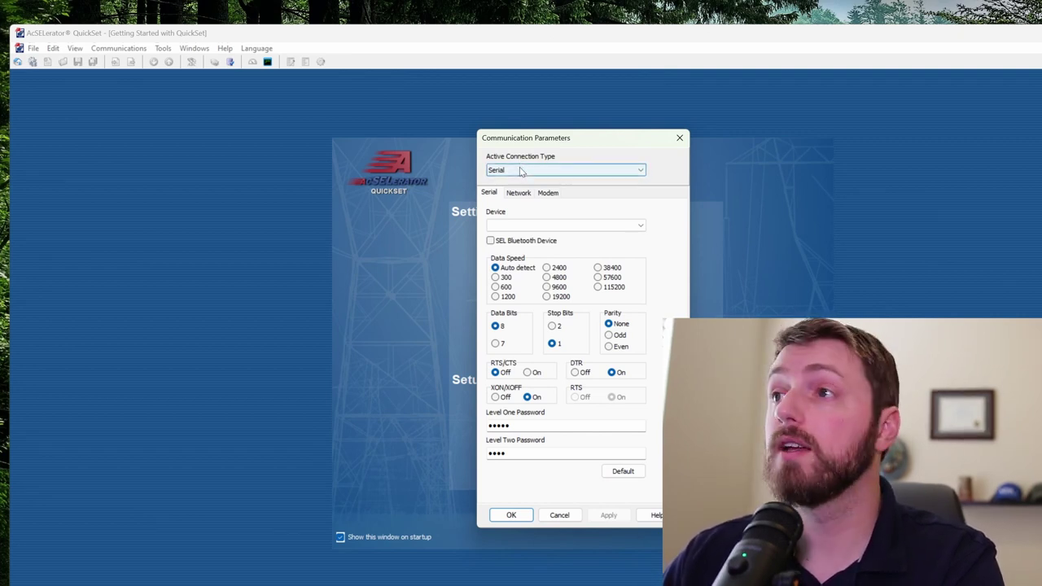
pyautogui.click(520, 171)
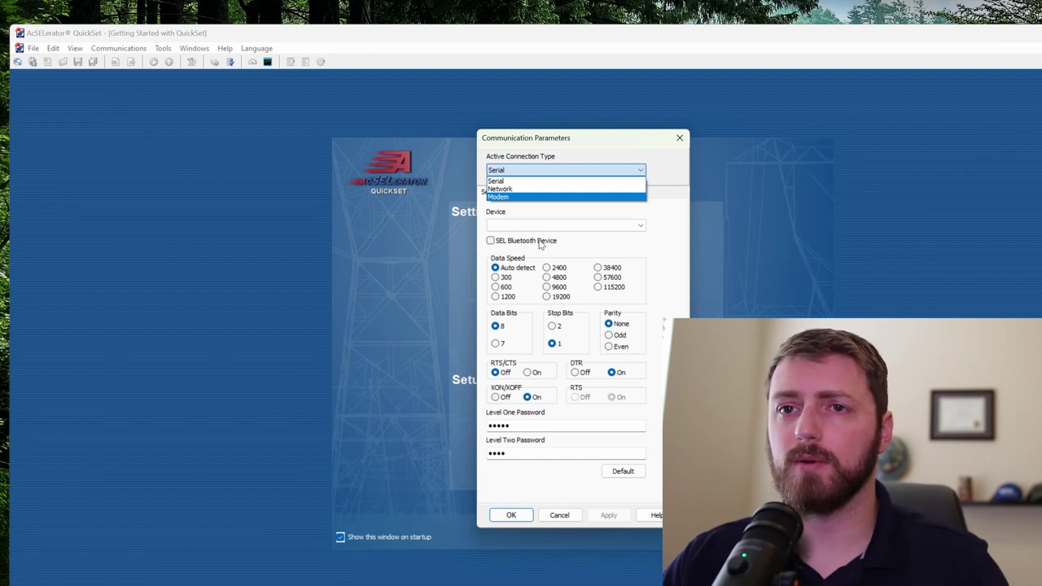
# Step: Keep the Serial connection type and select COM5: SEL CP210x USB to UART Bridge as the device
pyautogui.click(500, 188)
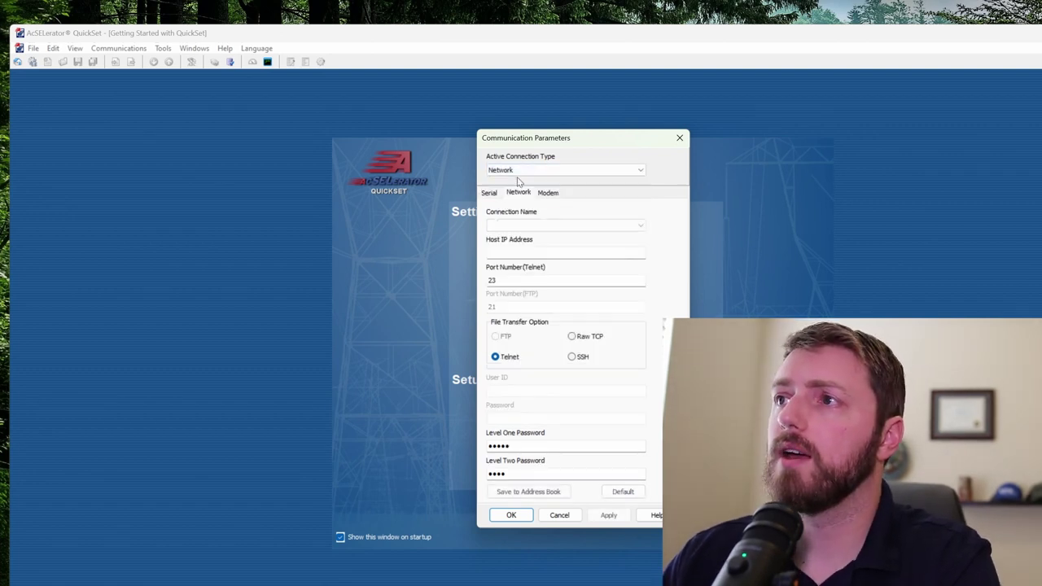
pyautogui.click(529, 170)
pyautogui.click(518, 180)
pyautogui.click(537, 225)
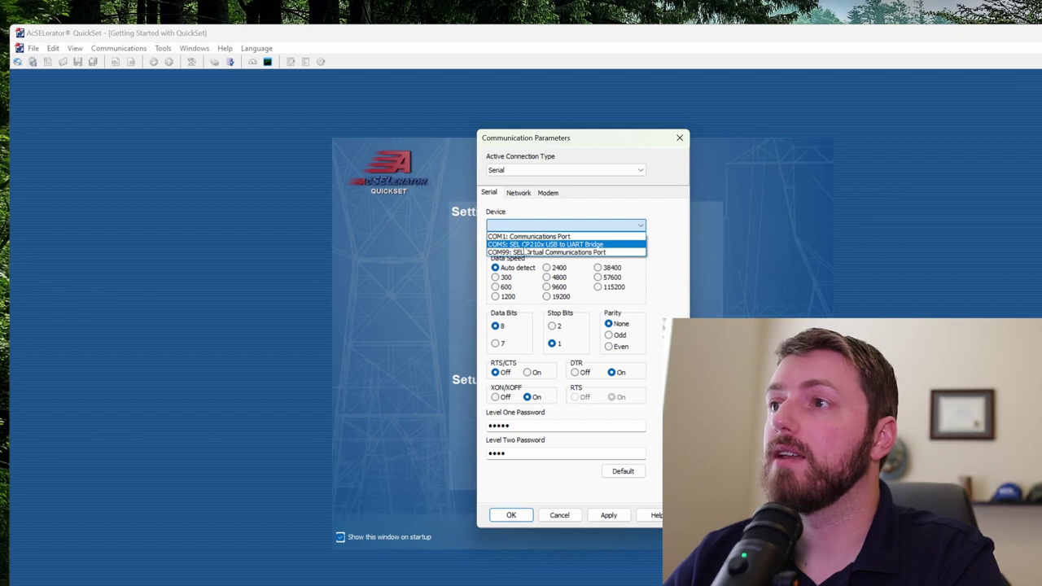
pyautogui.click(520, 244)
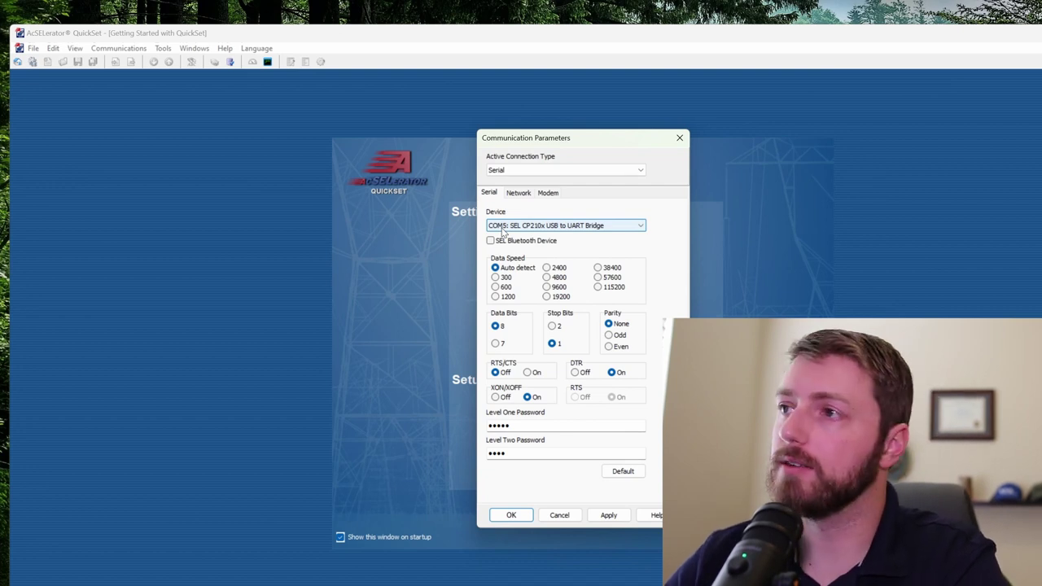
pyautogui.click(522, 227)
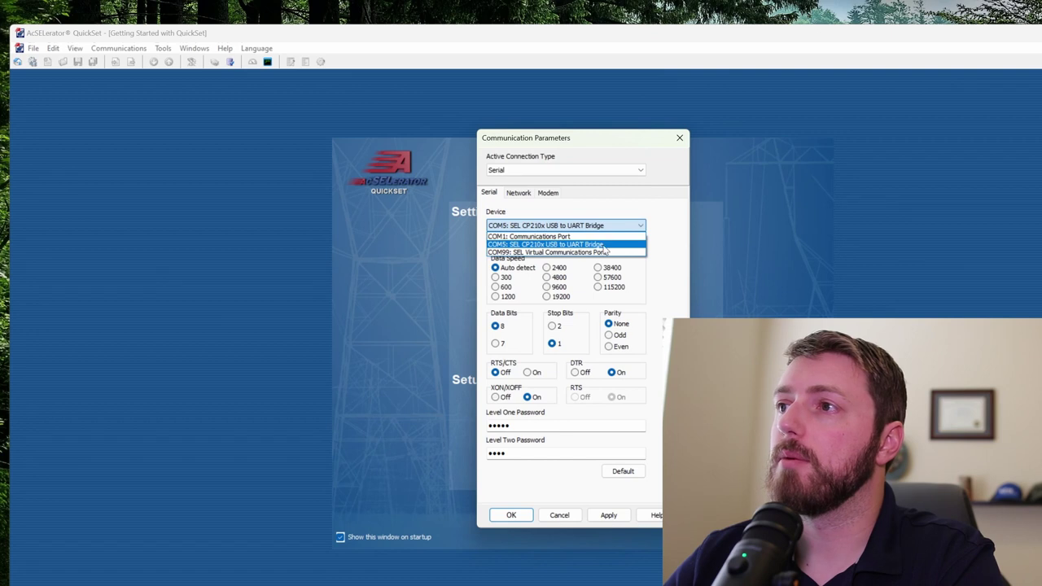
pyautogui.click(606, 245)
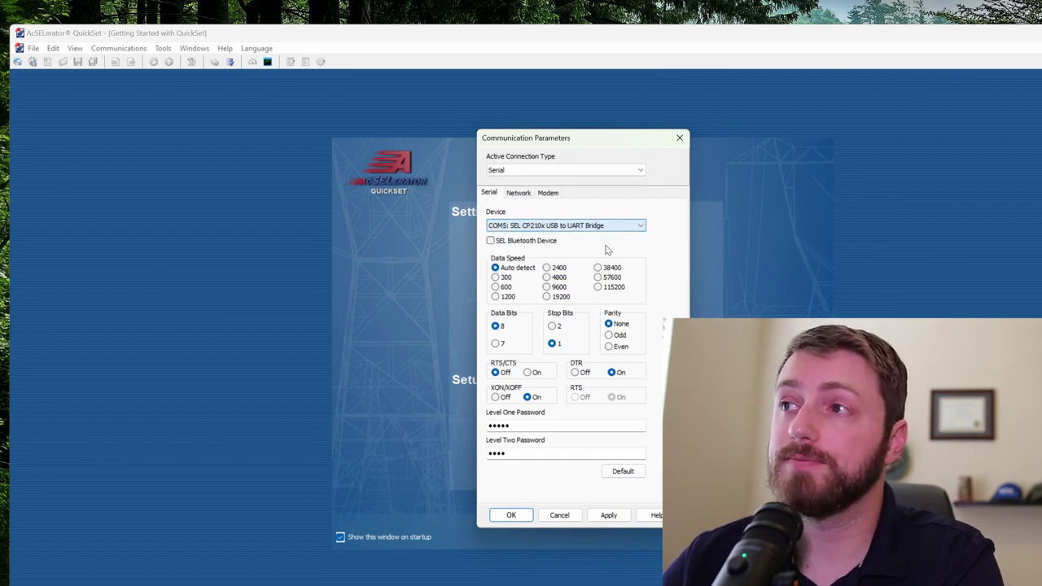
pyautogui.click(561, 225)
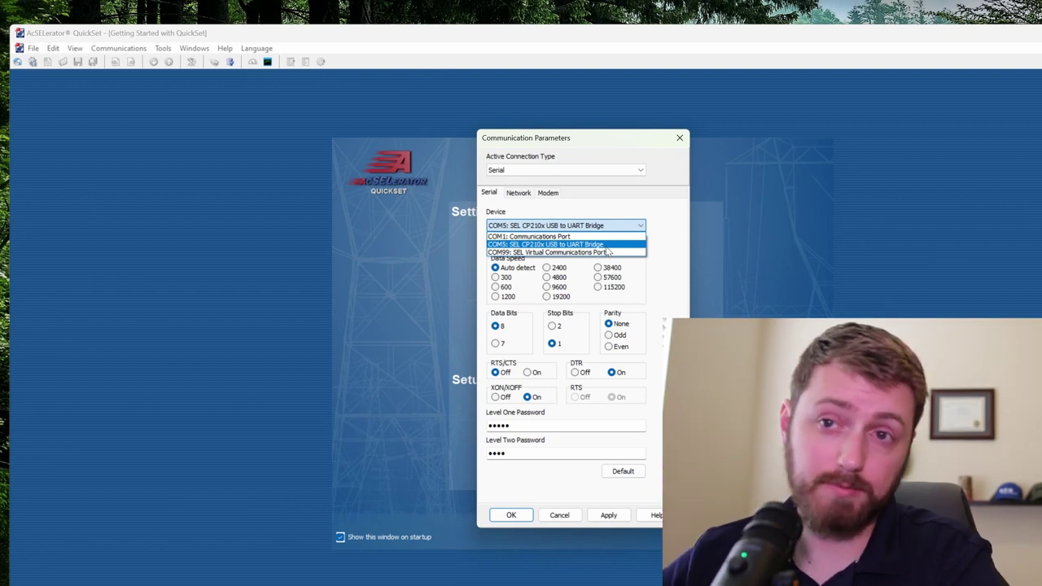
pyautogui.click(607, 245)
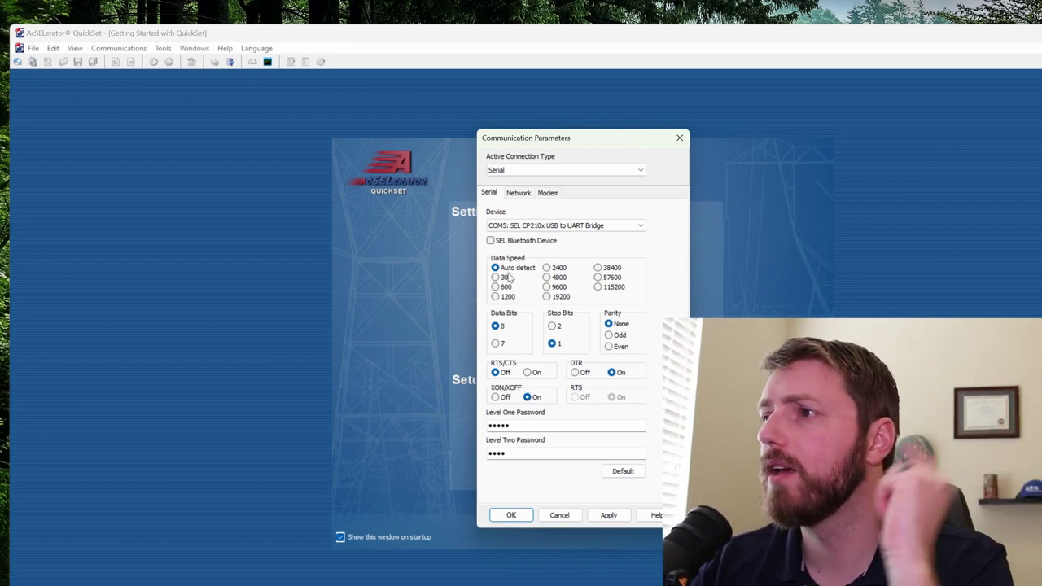
# Step: Set the data speed to 19200 and connect to the relay
pyautogui.click(548, 298)
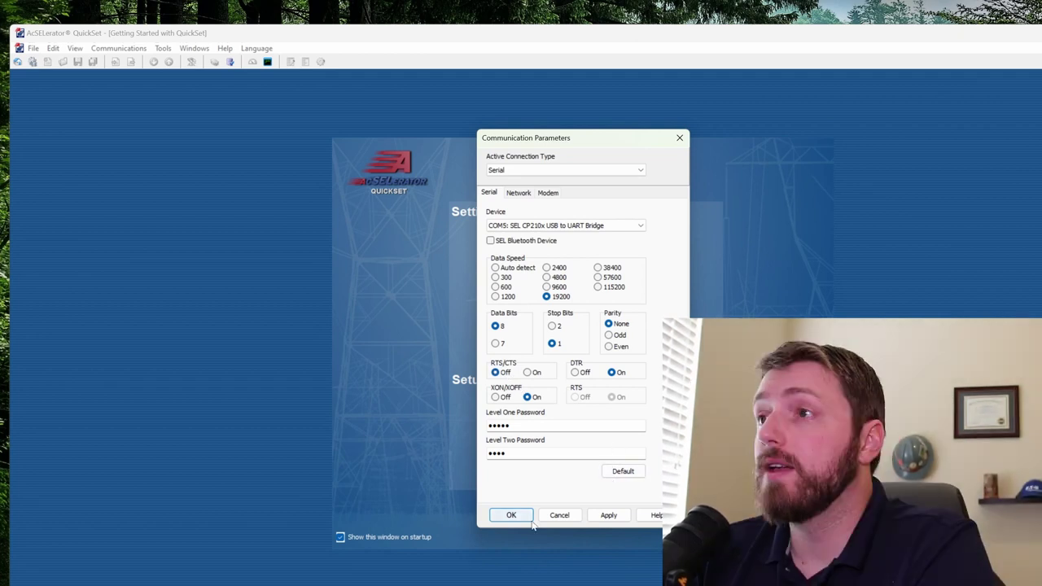
pyautogui.click(547, 451)
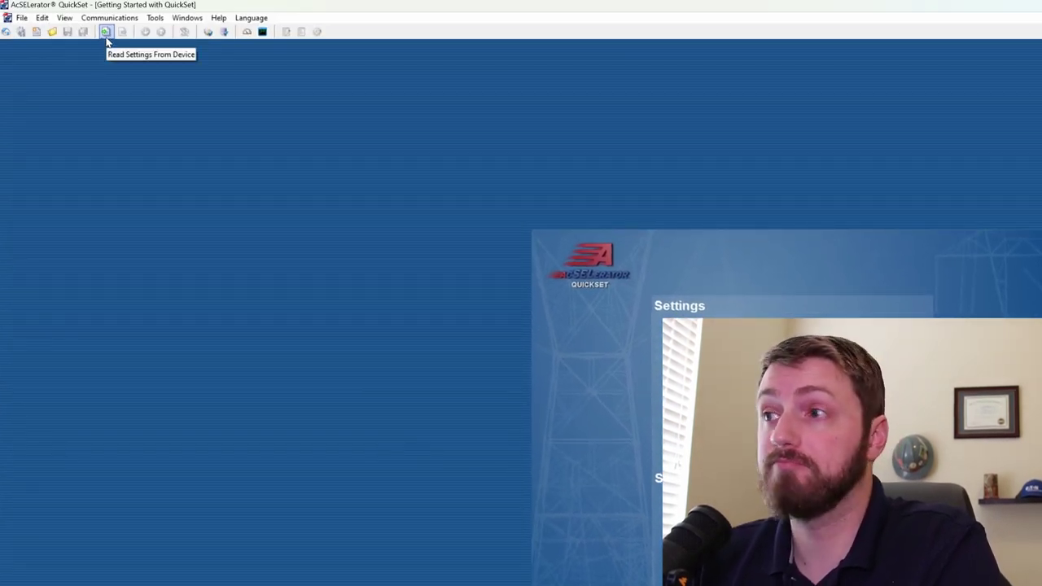
# Step: Read the SEL-751A settings from the relay and browse the Global General and Analog Outputs settings
pyautogui.click(105, 33)
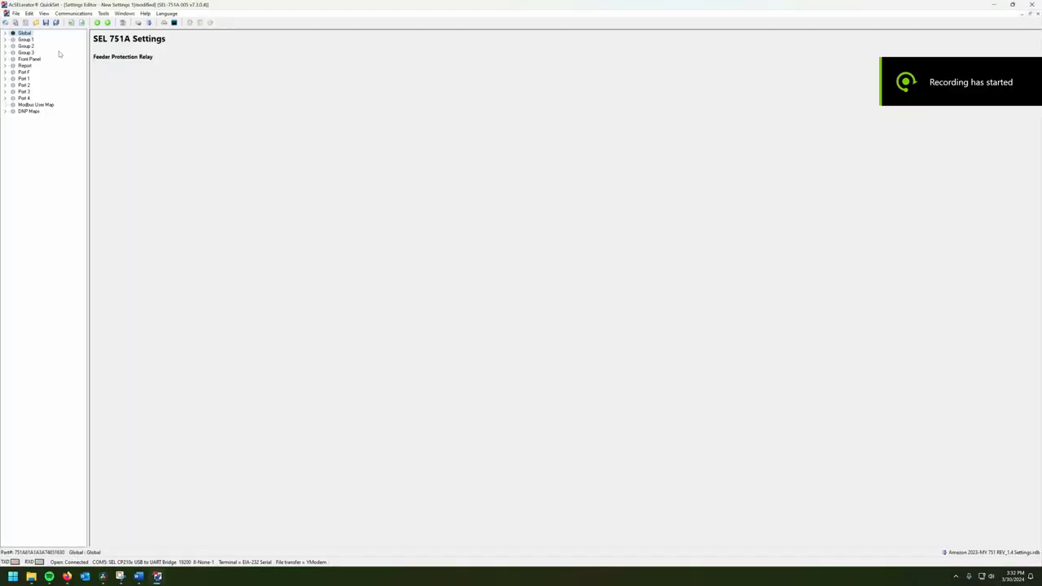
pyautogui.click(6, 33)
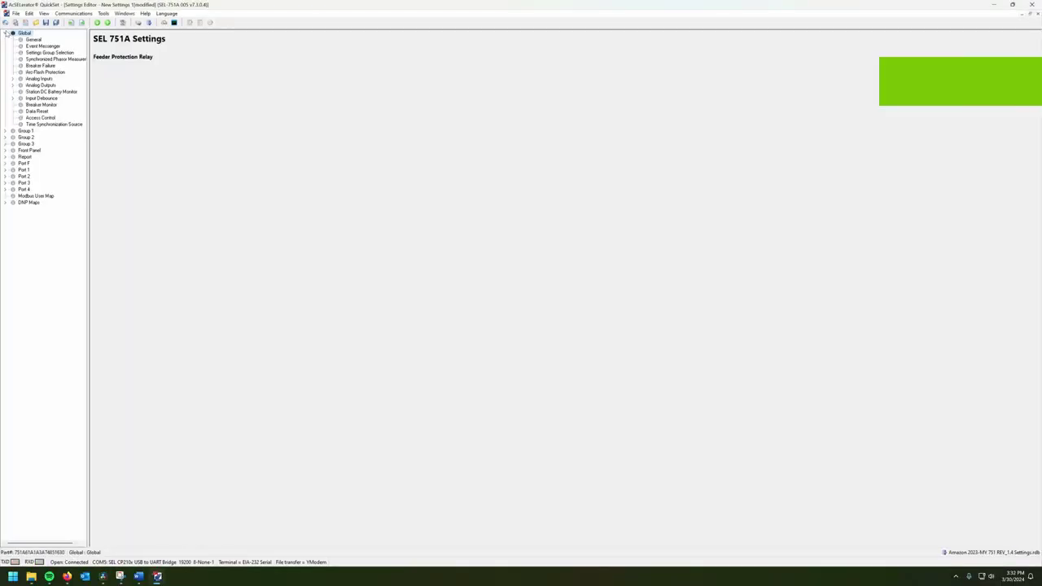
pyautogui.click(20, 40)
pyautogui.click(33, 84)
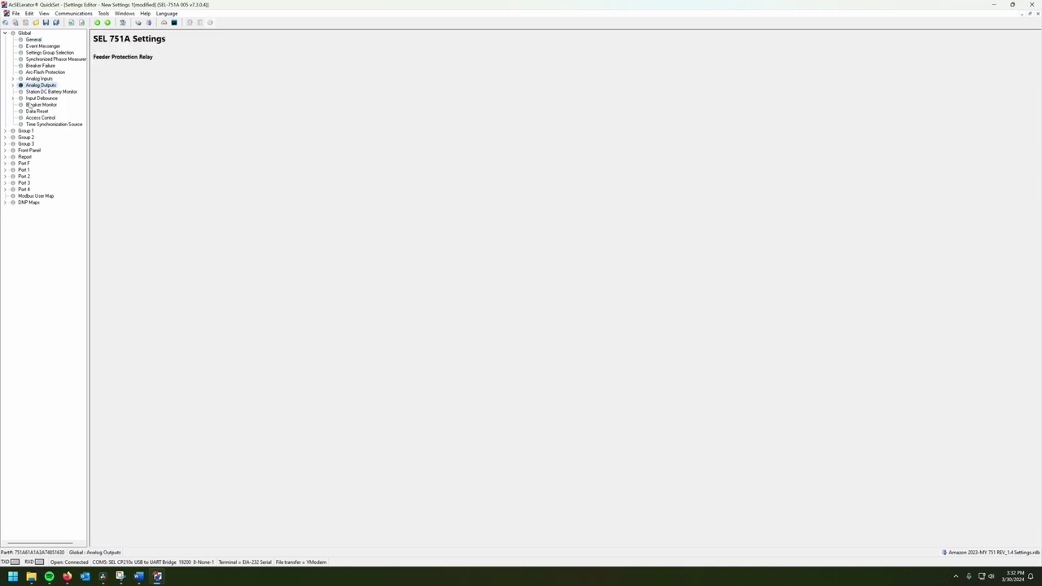
# Step: Review Group 1 Logic 1 SELogic Enables and Slot A outputs, then save the settings under a new name
pyautogui.click(6, 131)
pyautogui.click(33, 144)
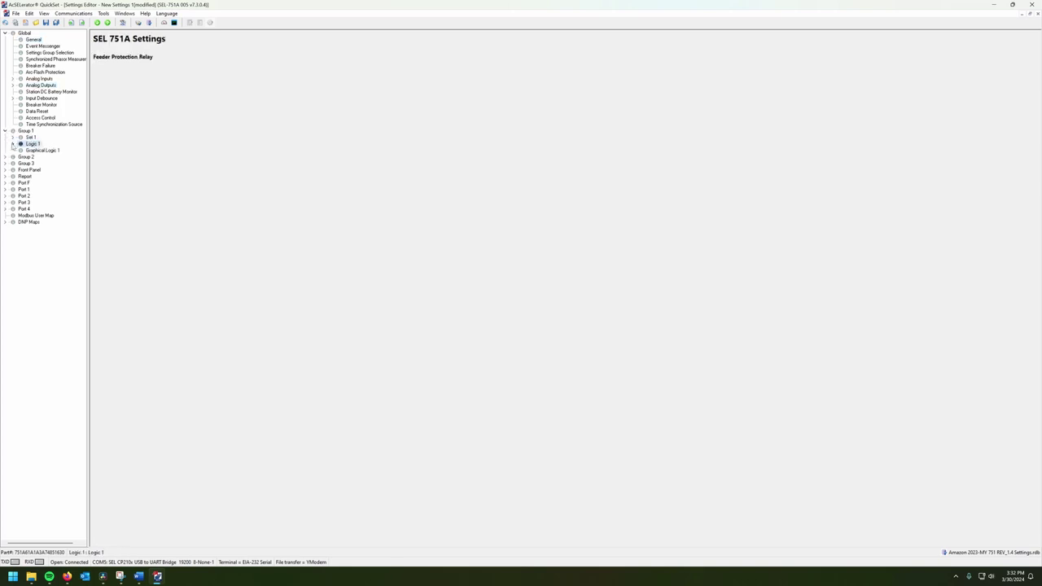
pyautogui.click(12, 143)
pyautogui.click(45, 152)
pyautogui.click(39, 183)
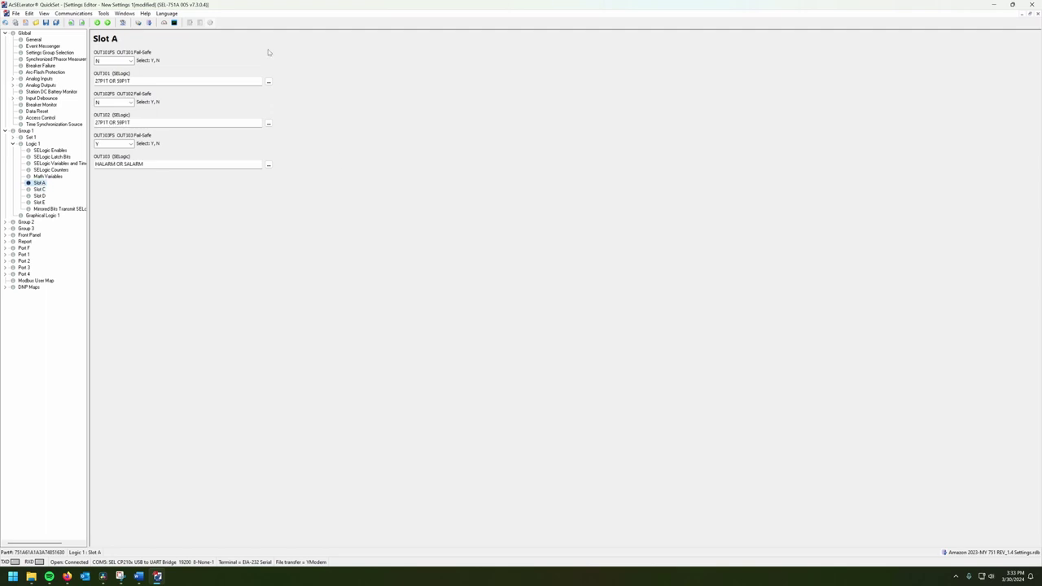
pyautogui.click(46, 23)
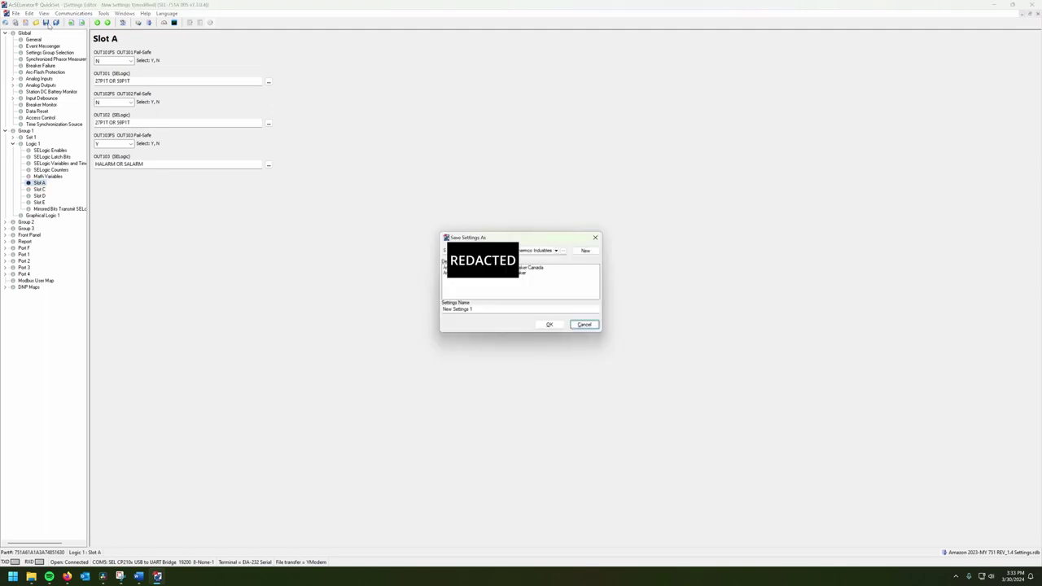
# Step: Create a new Desktop settings database file named 'Substation ABC relays' (.rdb)
pyautogui.click(584, 249)
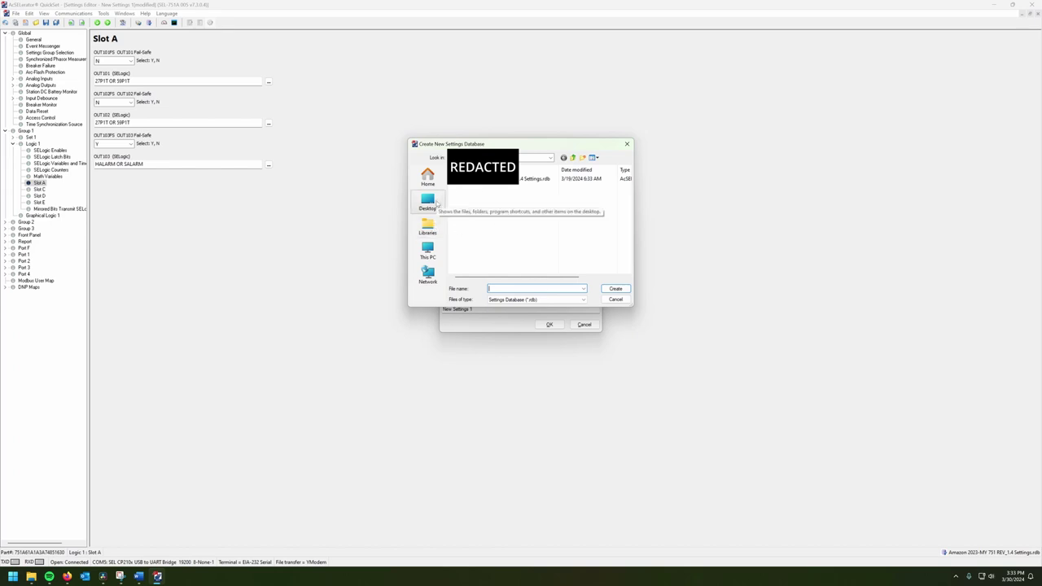
pyautogui.click(436, 204)
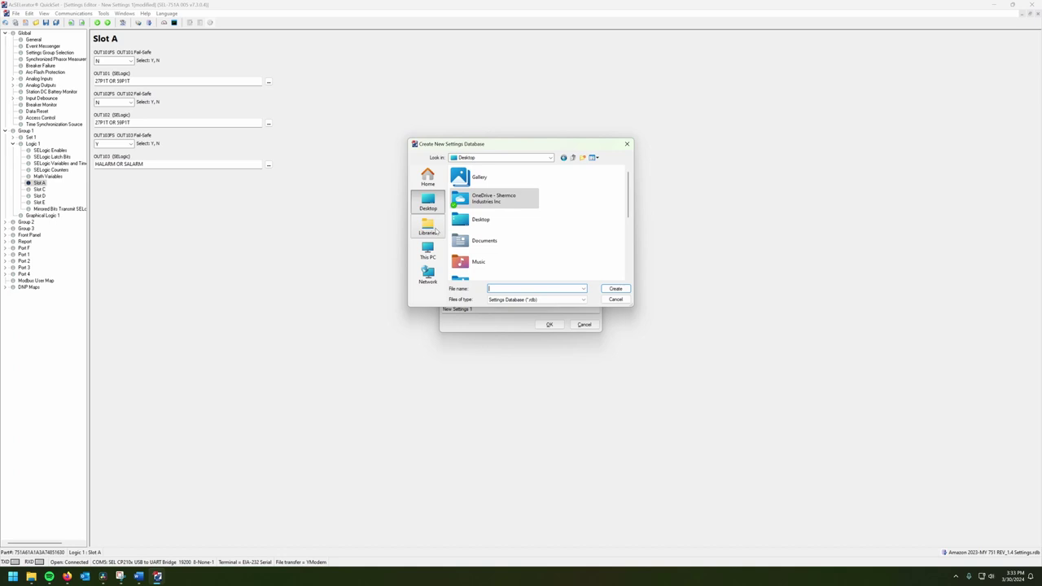
pyautogui.click(436, 232)
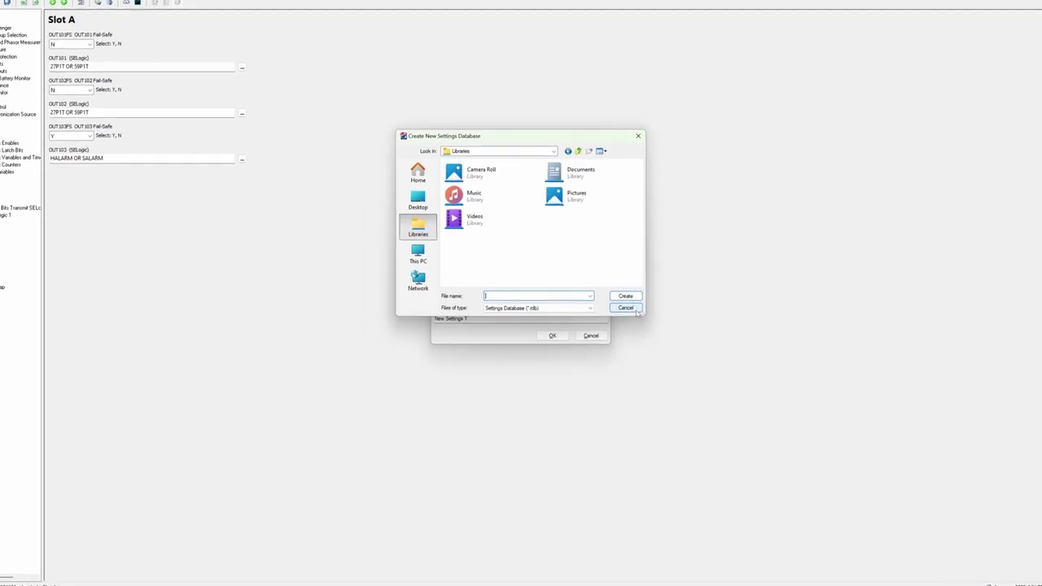
pyautogui.click(350, 191)
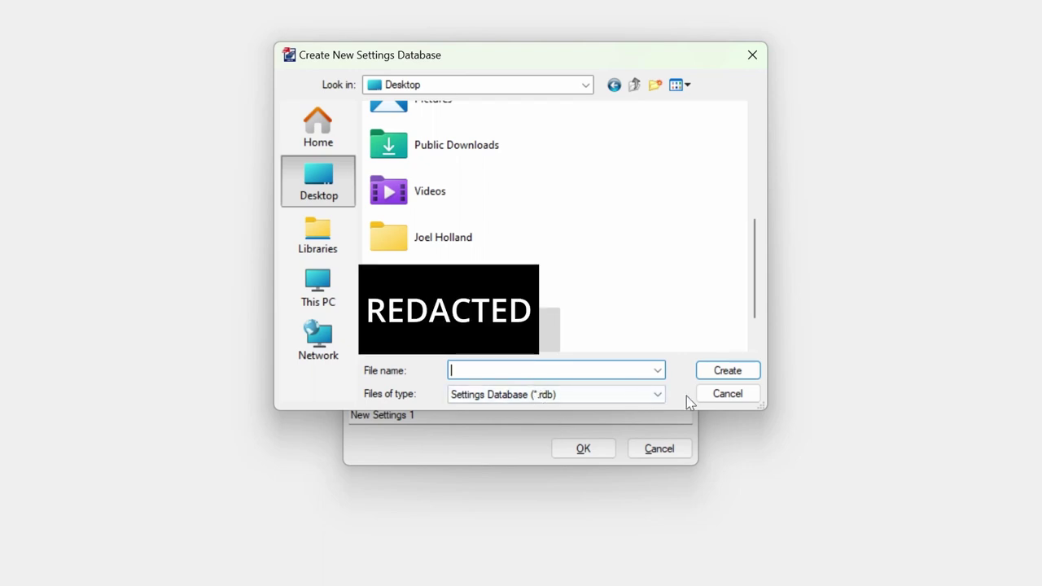
pyautogui.click(724, 396)
pyautogui.click(662, 288)
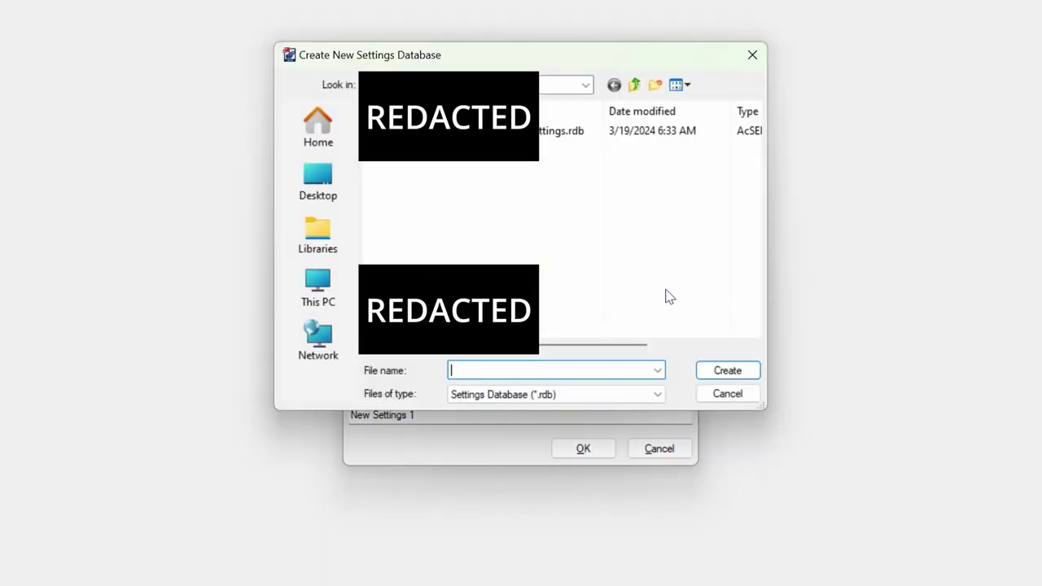
pyautogui.click(318, 180)
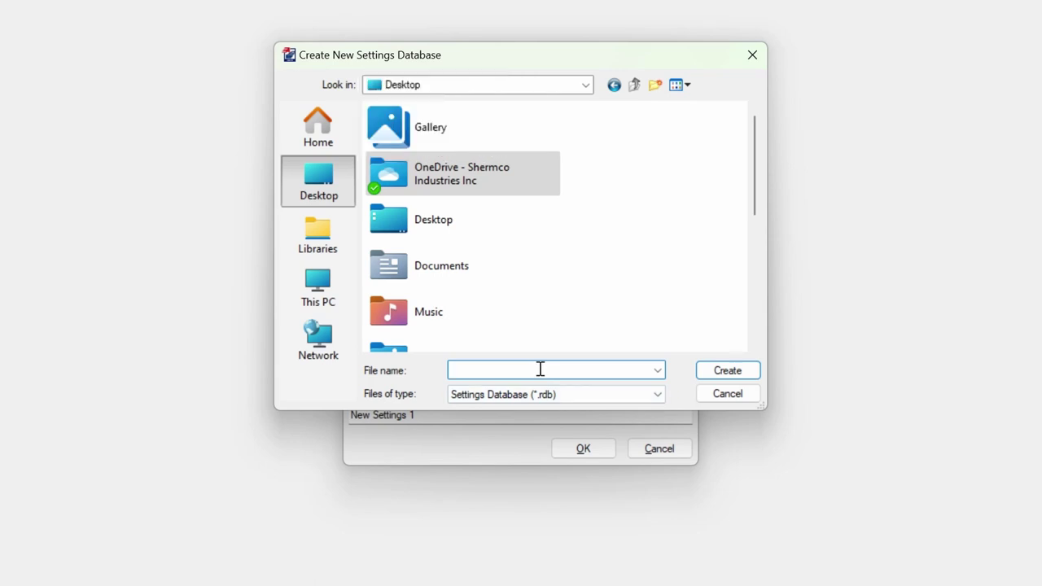
pyautogui.write('Substation ABC relays')
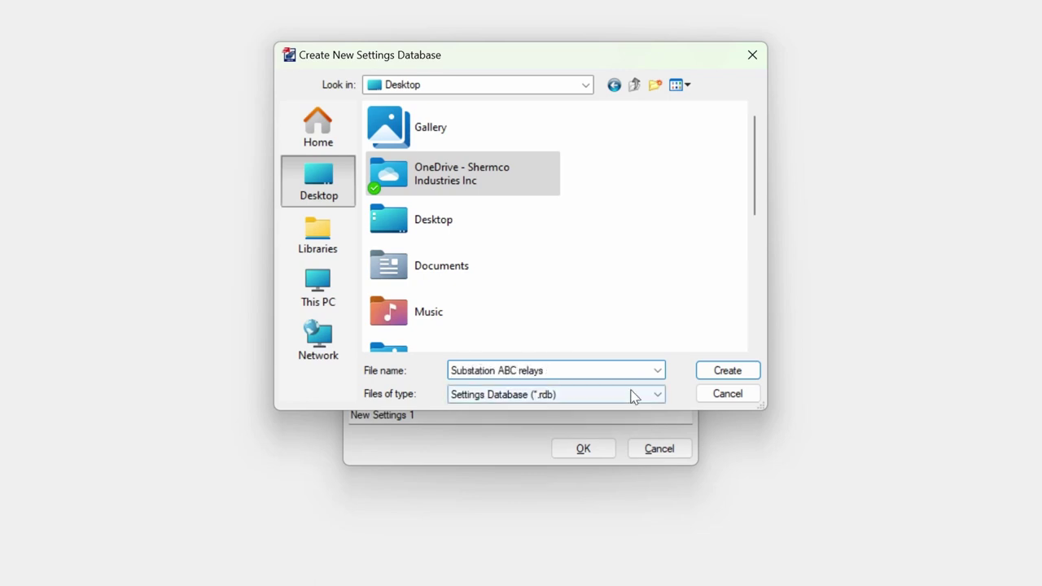
pyautogui.click(754, 374)
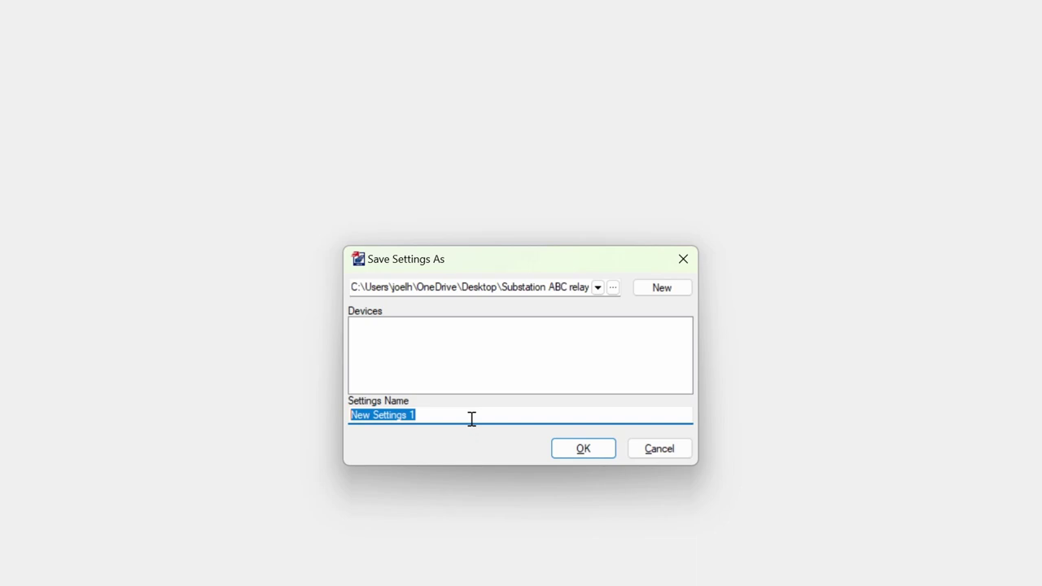
# Step: Replace 'New Settings 1' with the settings name 'Sub ABC MSB1 SEL-751A 3-30-2024 AF'
pyautogui.write('S')
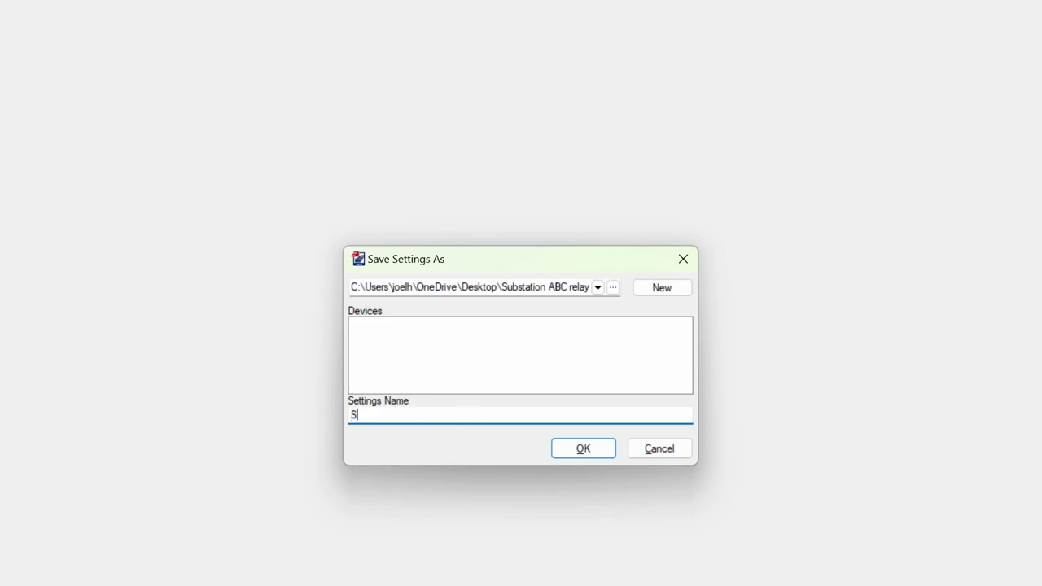
pyautogui.write('ub ABC')
pyautogui.write('MSB1')
pyautogui.press('BackSpace')
pyautogui.write('1')
pyautogui.write('SEL-')
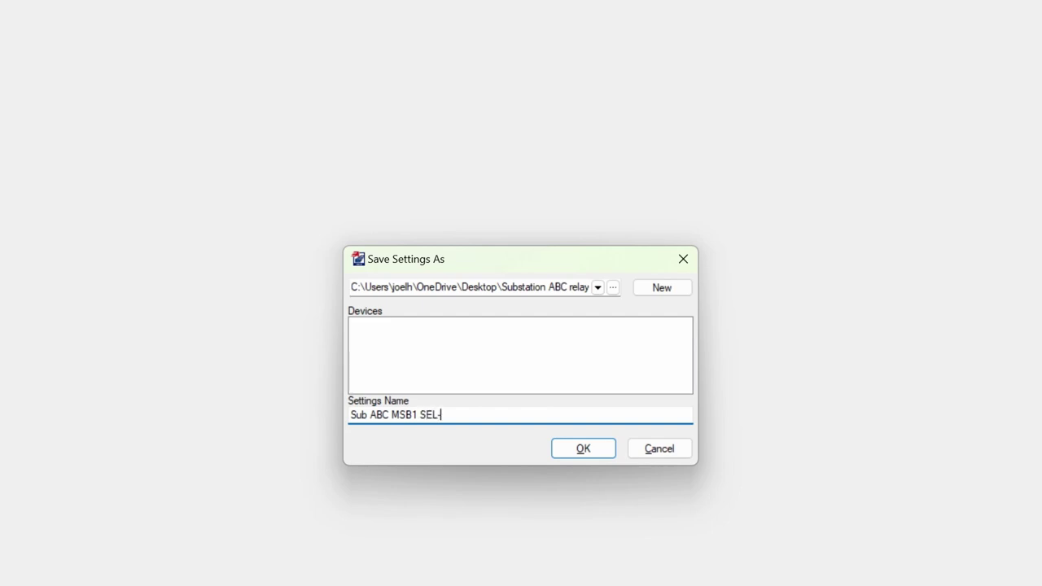
pyautogui.write('751')
pyautogui.write('A')
pyautogui.write('/')
pyautogui.write('-')
pyautogui.write('30-2024')
pyautogui.write(' AF')
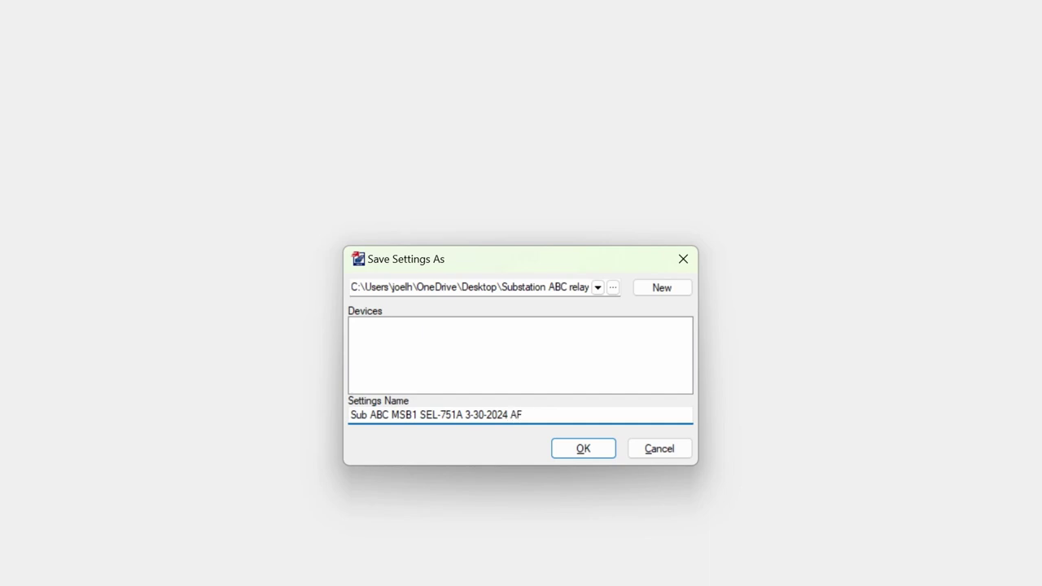
pyautogui.press('BackSpace')
pyautogui.write('L')
pyautogui.press('BackSpace')
pyautogui.write('F')
# Step: Touch up the settings name and confirm saving as 'Sub ABC MSB1 SEL-751A 3-30-2024 AF'
pyautogui.click(518, 414)
pyautogui.click(376, 415)
pyautogui.press('Right')
pyautogui.press('Right')
pyautogui.press('Right')
pyautogui.press('Right')
pyautogui.press('Right')
pyautogui.press('Right')
pyautogui.press('Right')
pyautogui.press('Right')
pyautogui.press('Right')
pyautogui.press('Right')
pyautogui.press('Right')
pyautogui.press('Right')
pyautogui.press('Right')
pyautogui.press('Right')
pyautogui.press('Right')
pyautogui.press('Right')
pyautogui.press('Right')
pyautogui.press('Right')
pyautogui.press('Right')
pyautogui.press('Right')
pyautogui.press('Right')
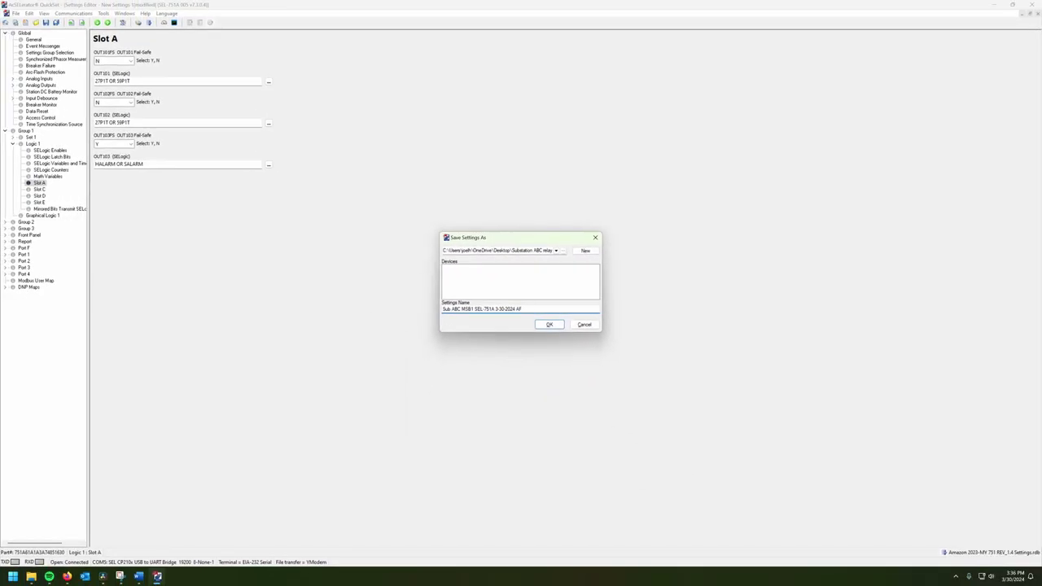
pyautogui.press('Return')
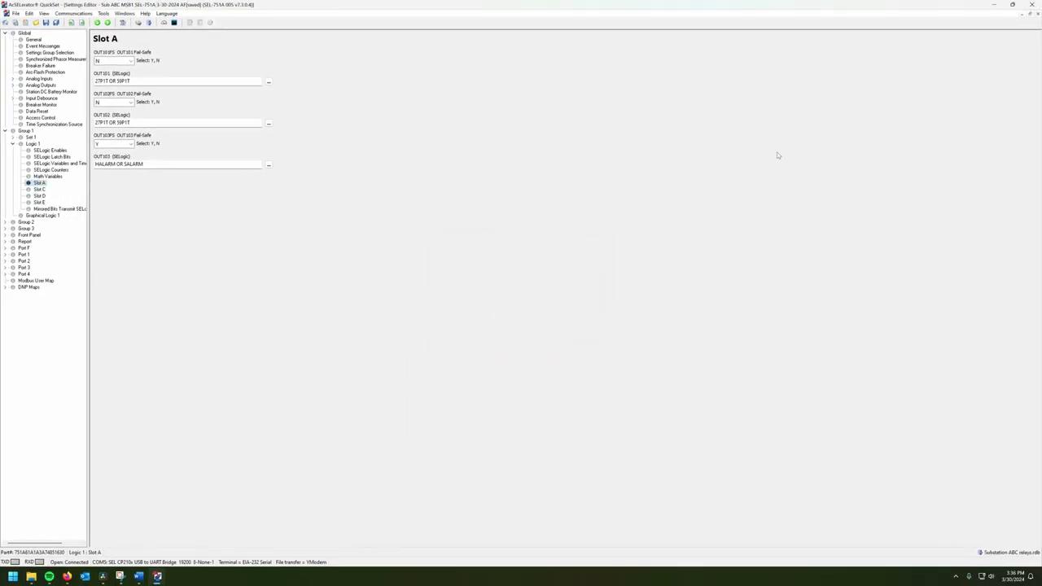
# Step: Close the settings document and QuickSet, relaunch it from the desktop, and bring up saved settings
pyautogui.click(992, 4)
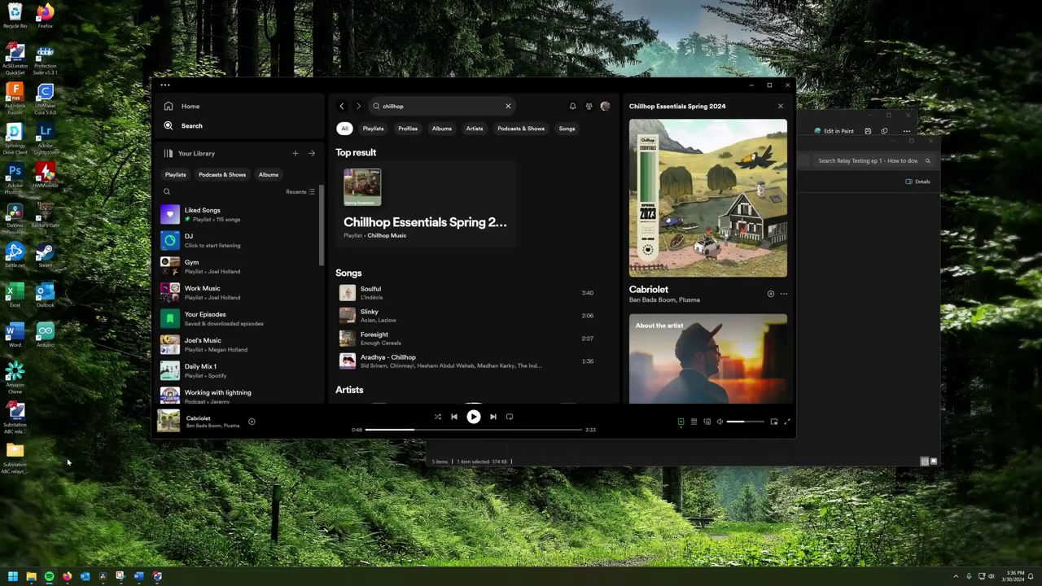
pyautogui.click(17, 414)
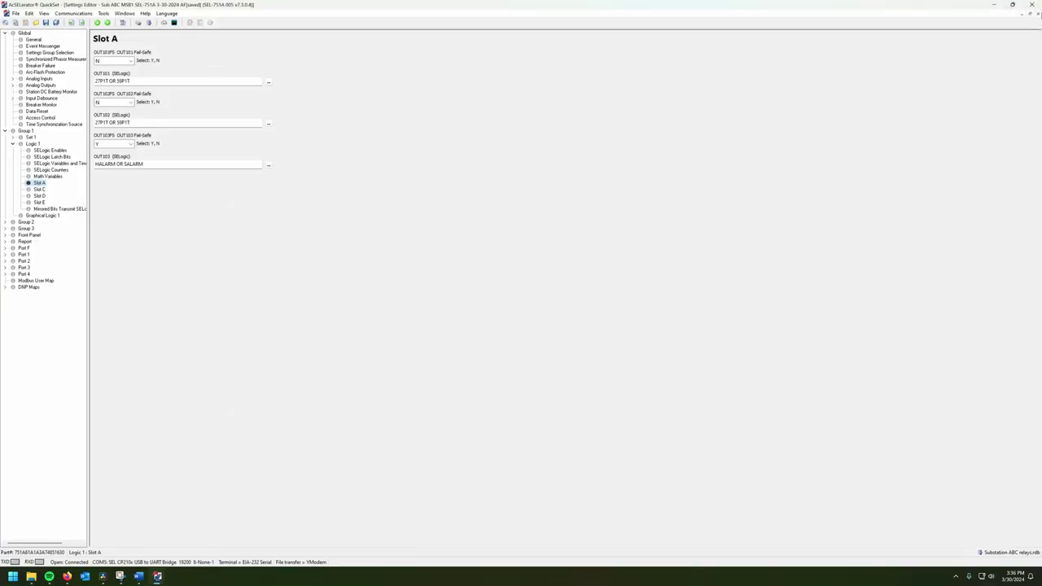
pyautogui.click(1038, 14)
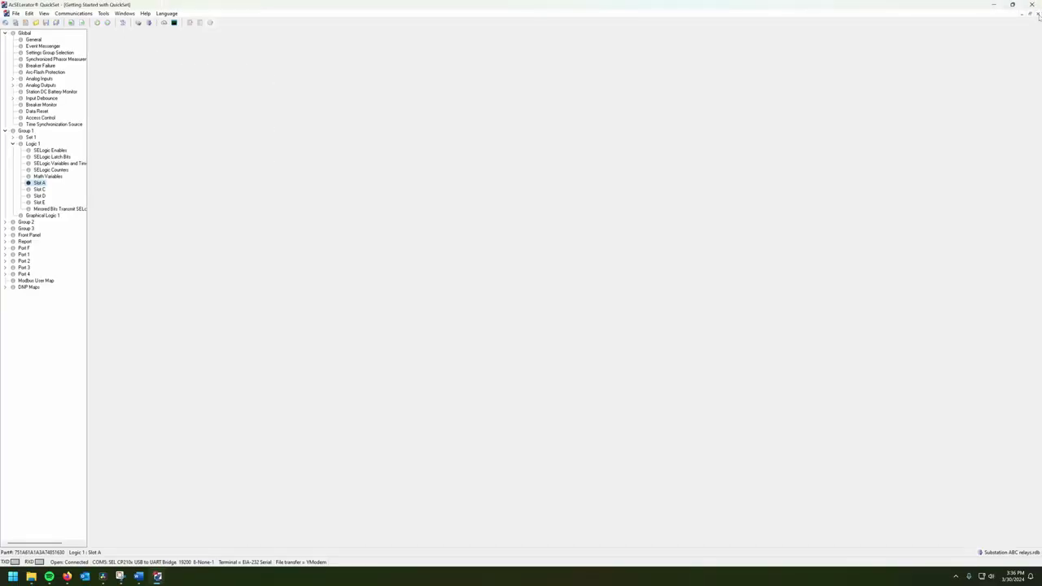
pyautogui.click(1031, 4)
pyautogui.doubleClick(14, 413)
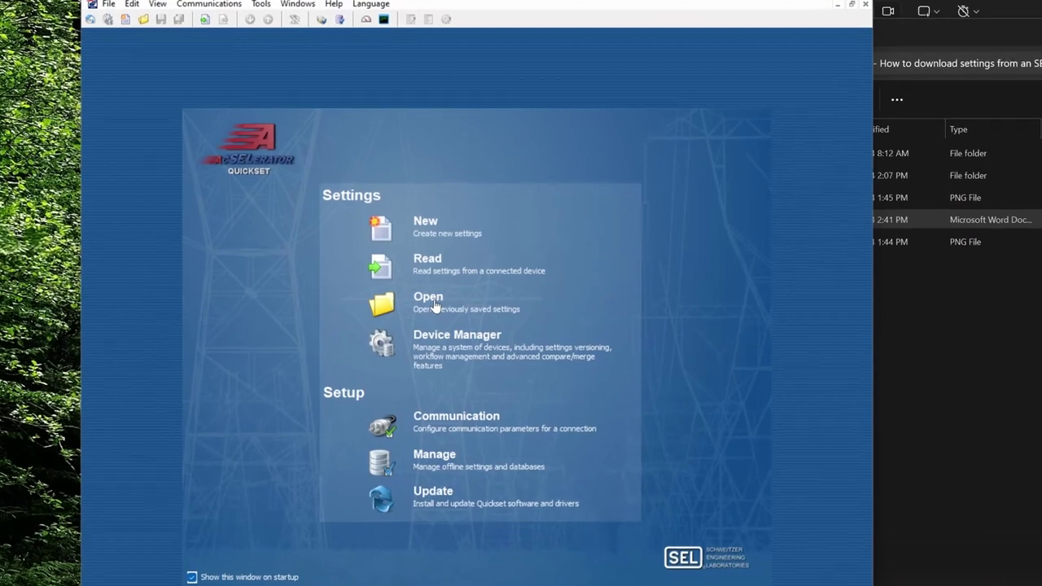
pyautogui.click(434, 306)
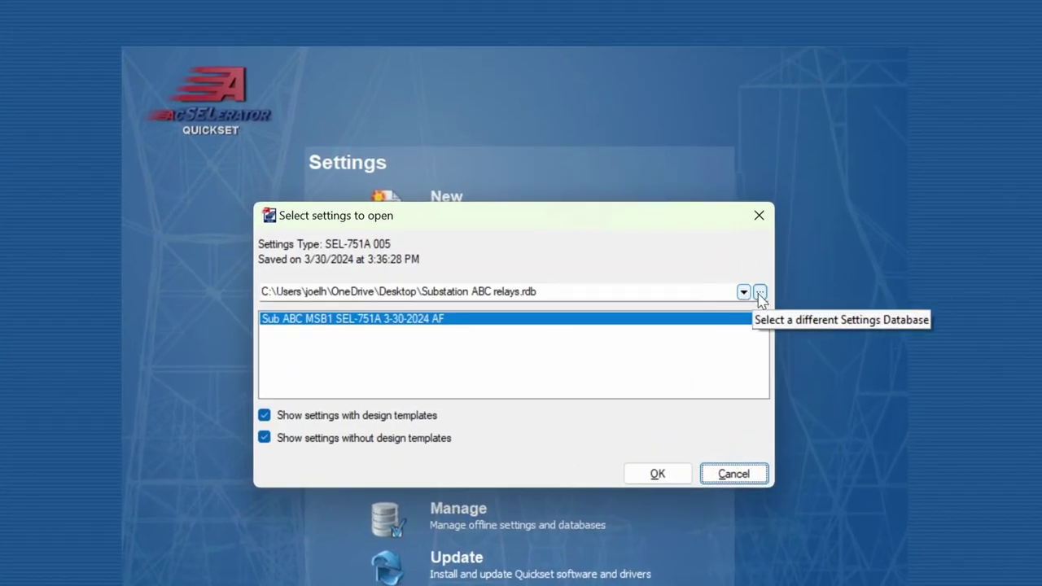
# Step: Open 'Sub ABC MSB1 SEL-751A 3-30-2024 AF' from the Substation ABC relays.rdb database
pyautogui.click(759, 293)
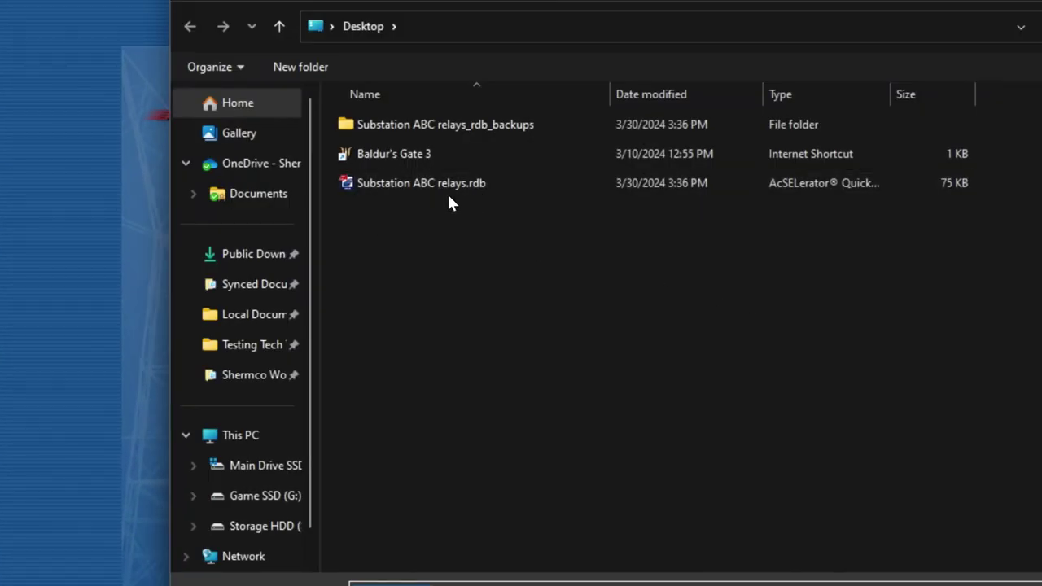
pyautogui.click(434, 192)
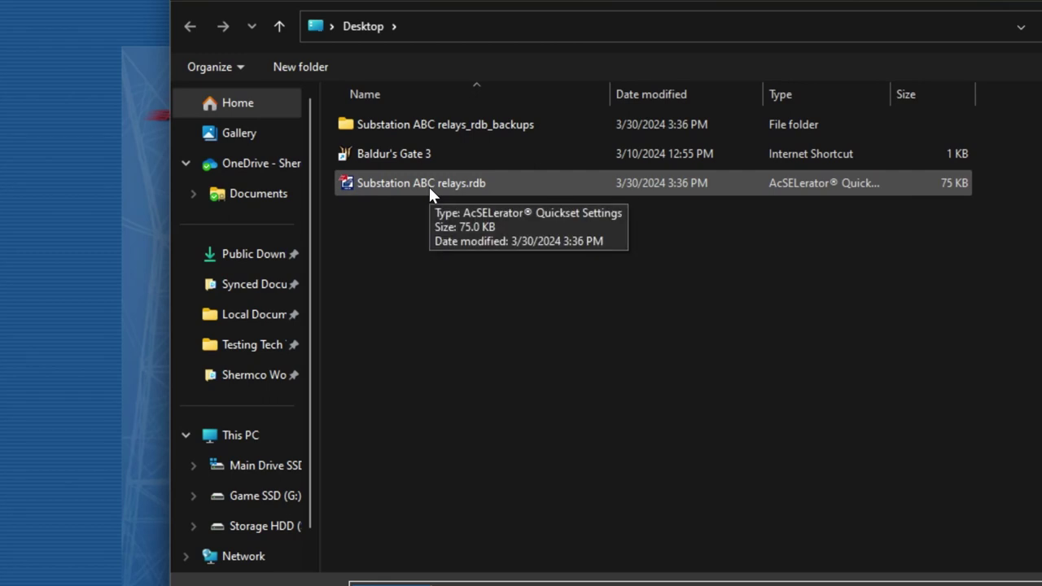
pyautogui.doubleClick(429, 186)
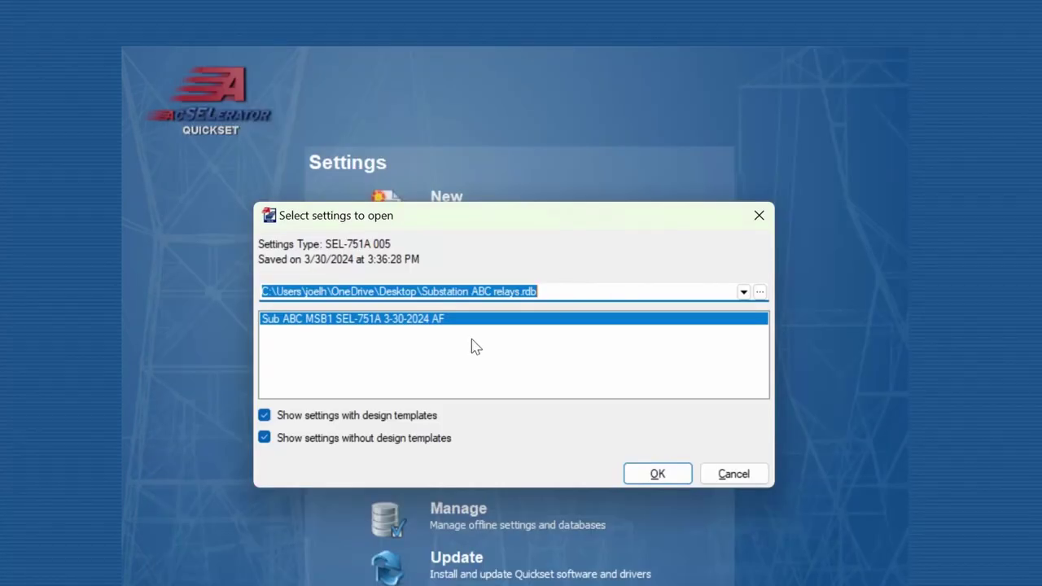
pyautogui.click(462, 342)
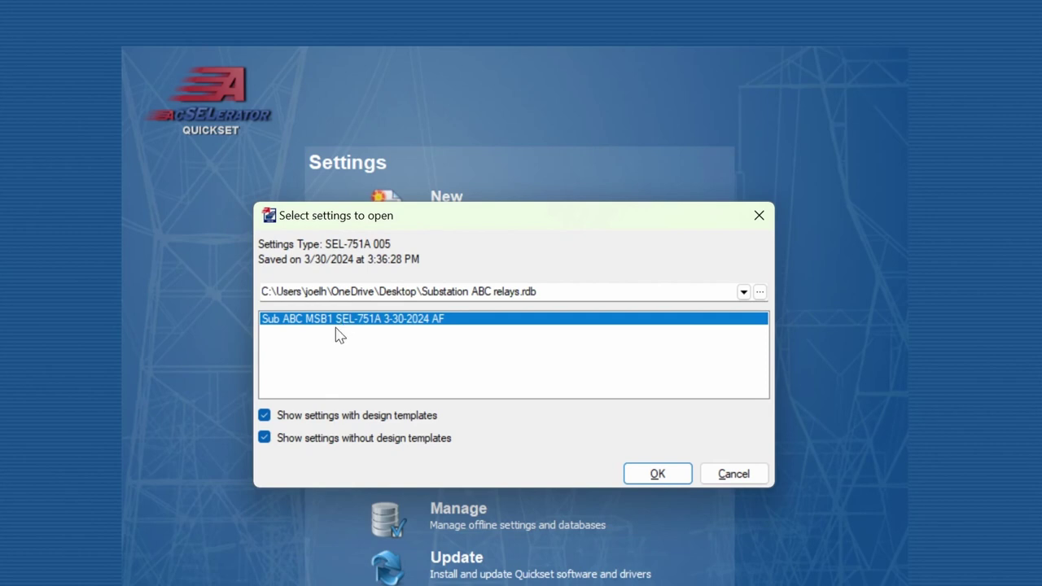
pyautogui.click(661, 472)
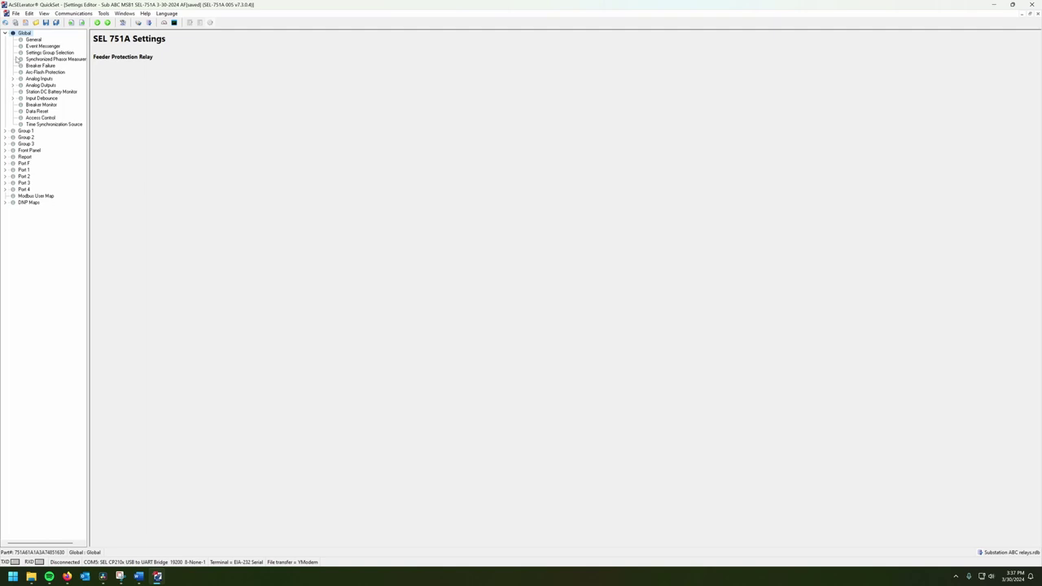
# Step: Expand Group 1 > Set 1 in the settings tree and show the Synchronism Check settings
pyautogui.click(18, 58)
pyautogui.click(6, 131)
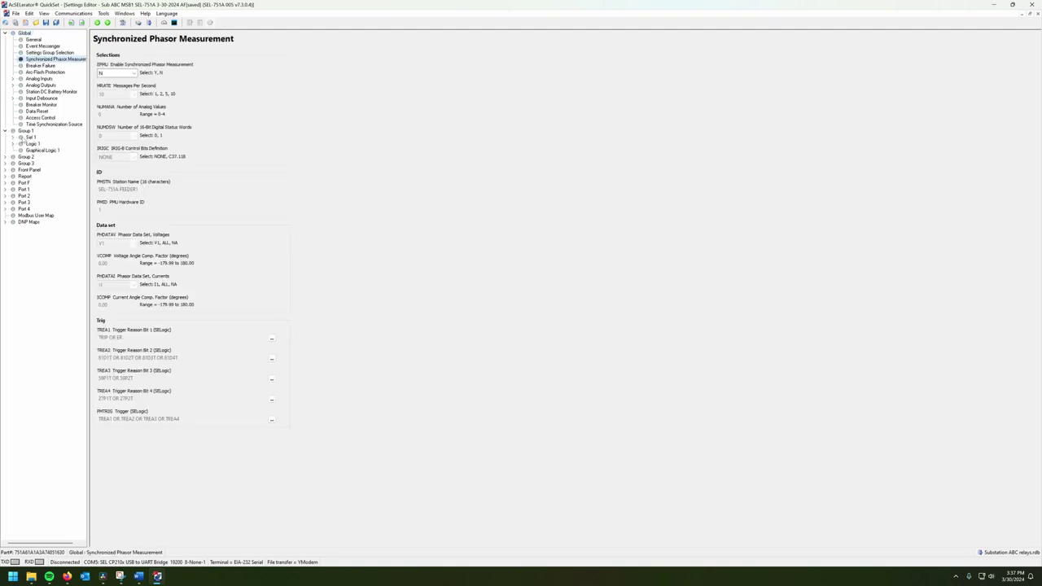
pyautogui.click(29, 137)
pyautogui.click(12, 137)
pyautogui.click(38, 143)
pyautogui.click(46, 157)
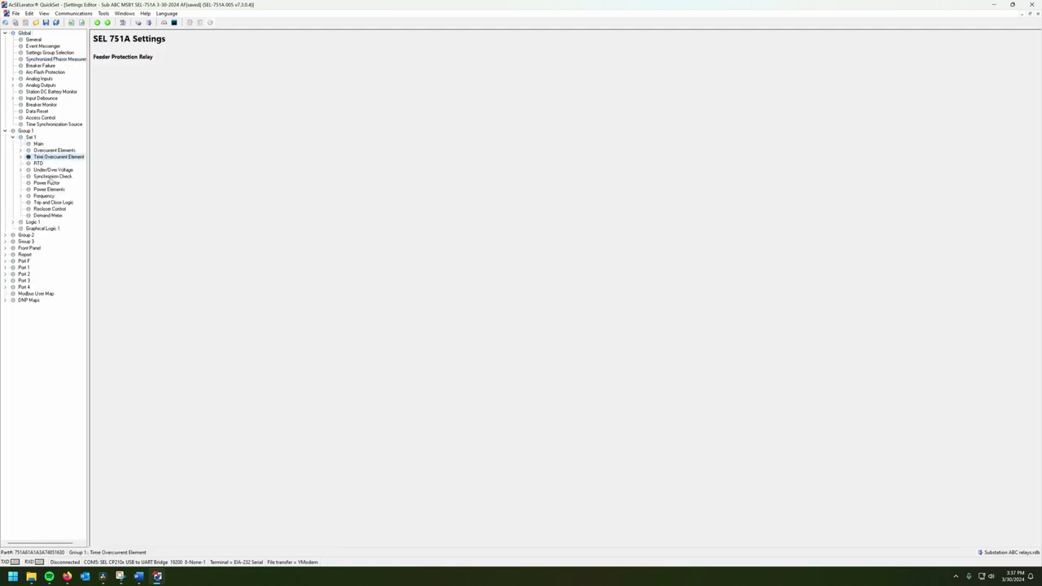
pyautogui.click(50, 177)
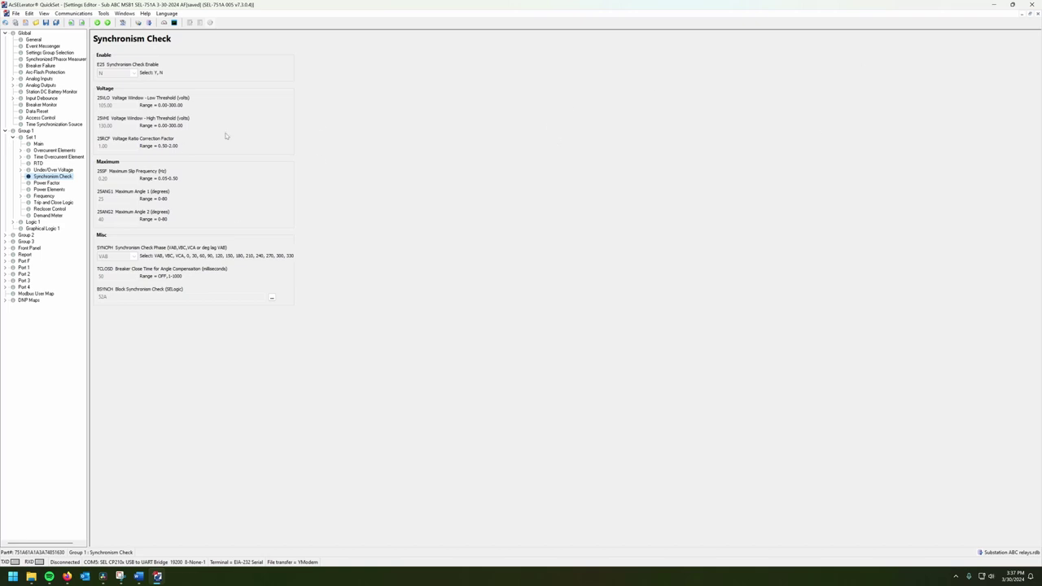
# Step: Confirm the Communications > Parameters settings and start sending the active settings to the relay
pyautogui.click(73, 13)
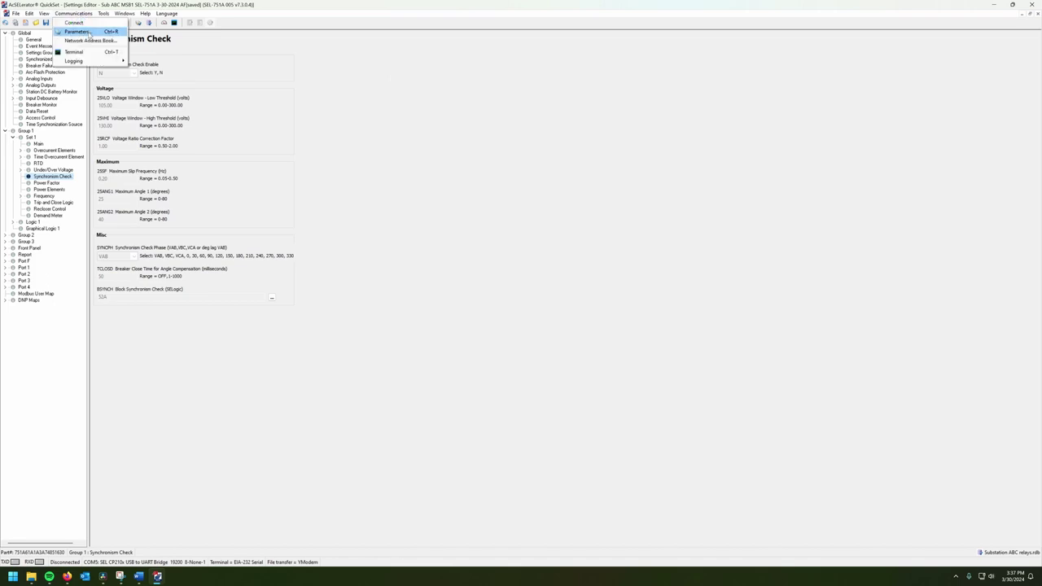
pyautogui.click(91, 34)
pyautogui.click(473, 407)
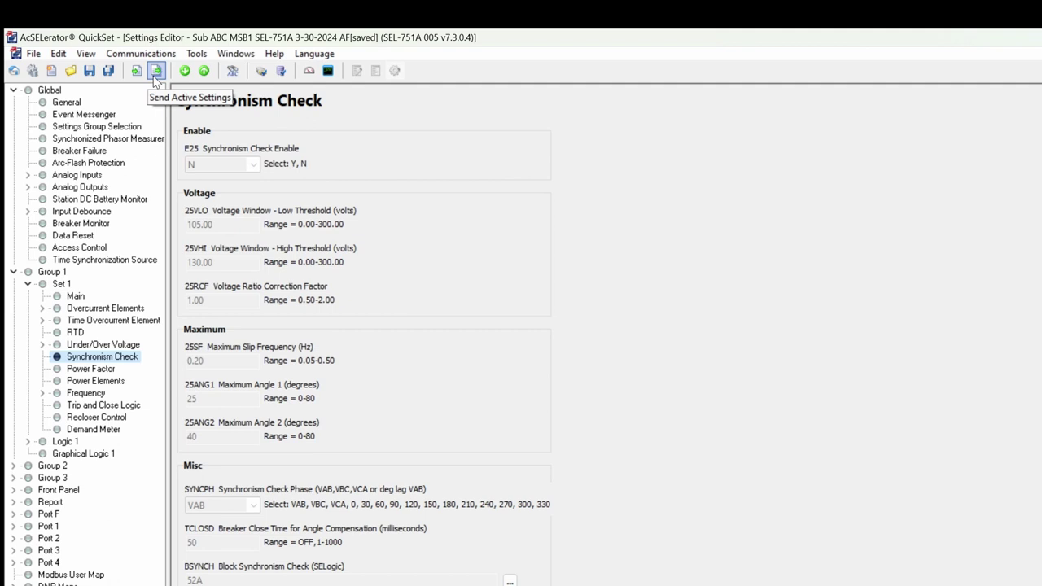
pyautogui.click(155, 73)
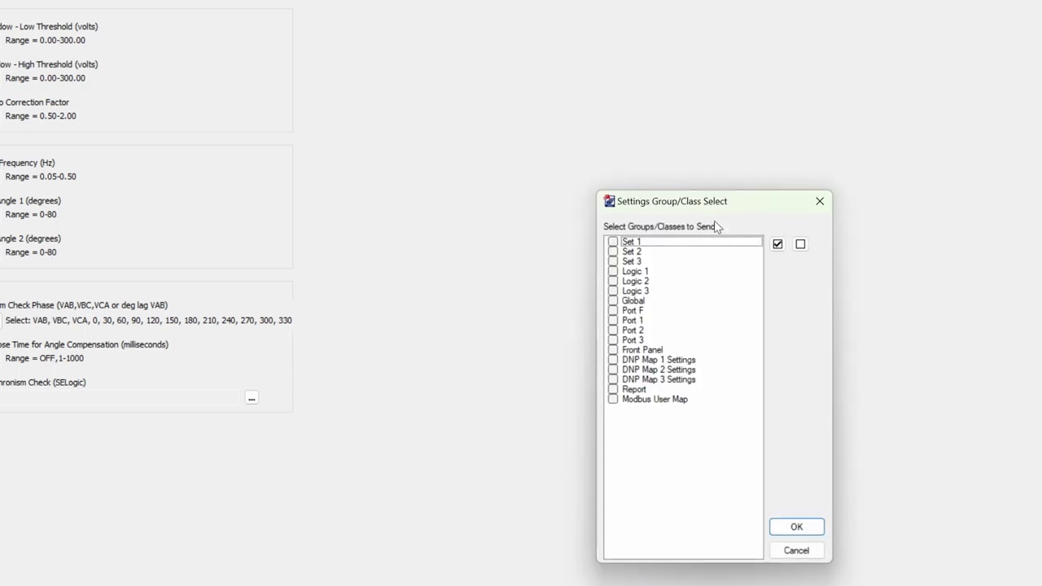
pyautogui.moveTo(717, 209); pyautogui.dragTo(607, 165)
pyautogui.click(503, 197)
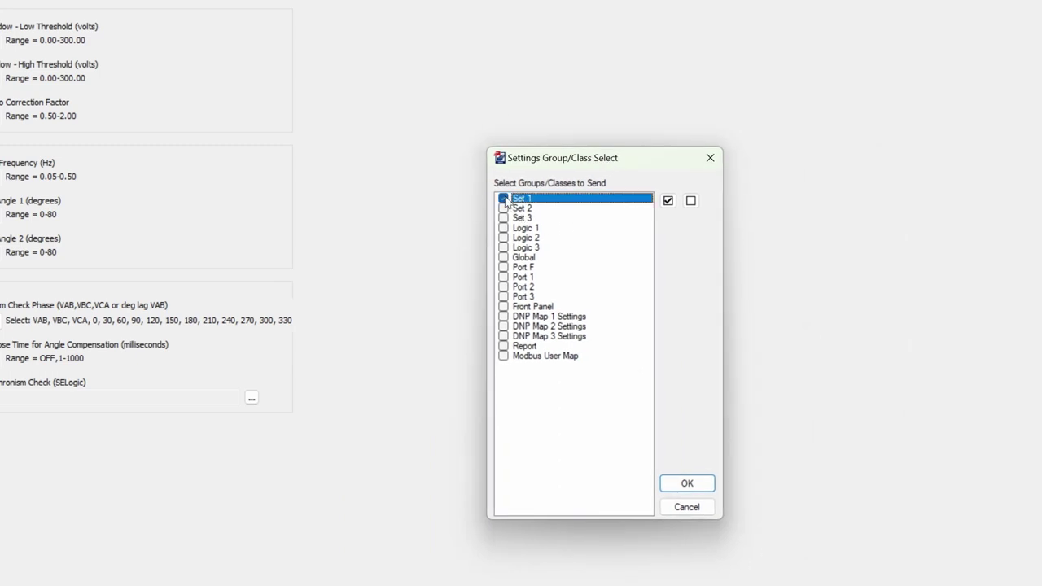
pyautogui.click(503, 208)
pyautogui.click(503, 217)
pyautogui.click(503, 229)
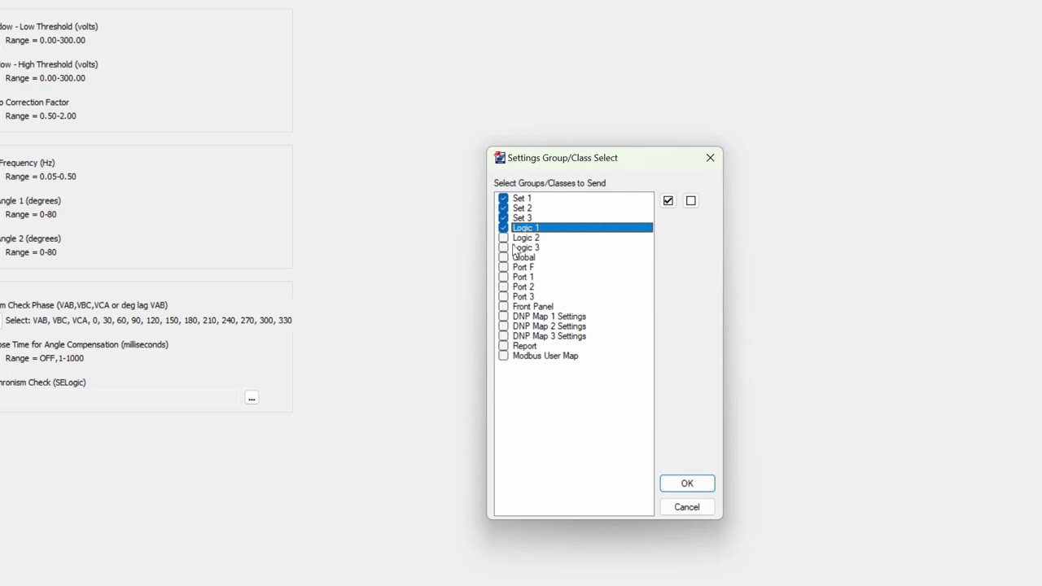
pyautogui.click(503, 228)
pyautogui.click(503, 218)
pyautogui.click(503, 207)
pyautogui.click(503, 198)
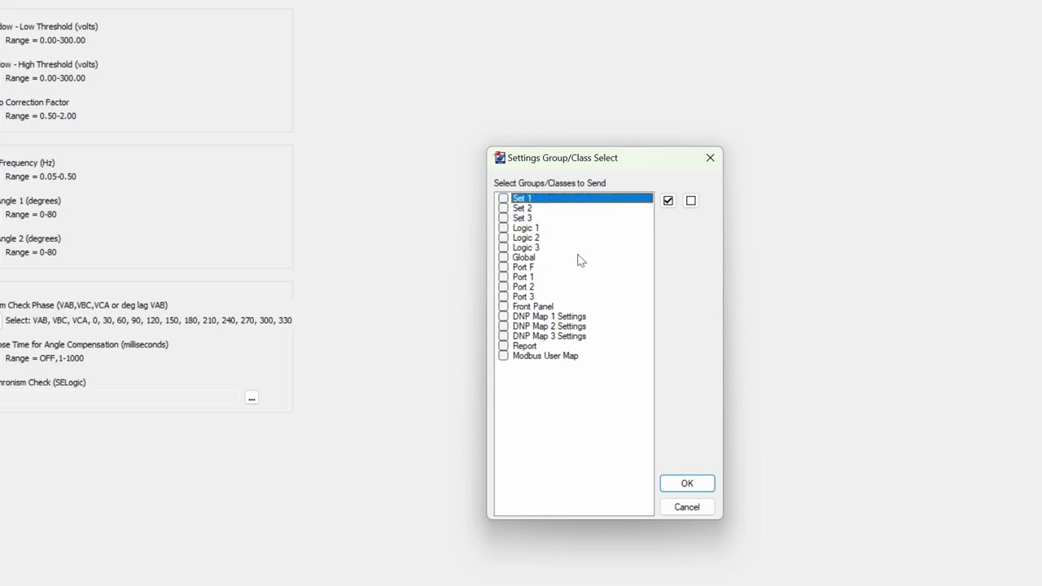
pyautogui.click(504, 276)
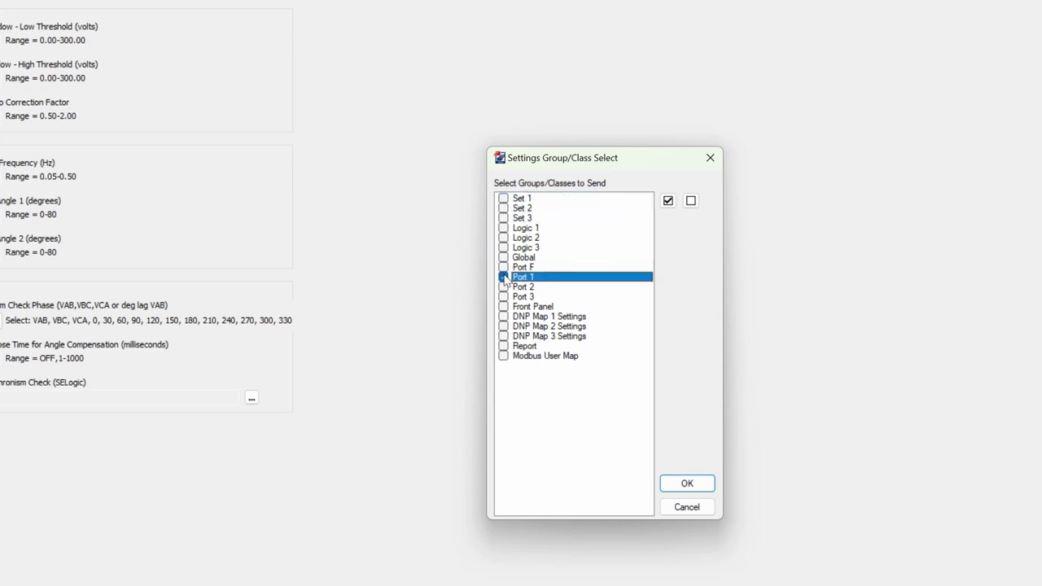
pyautogui.click(504, 278)
pyautogui.click(507, 199)
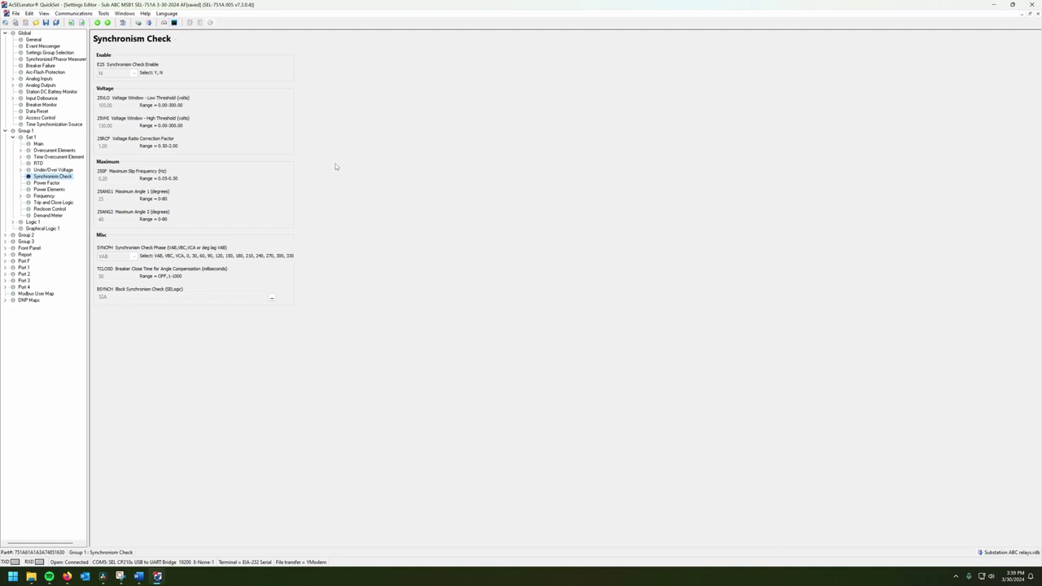
pyautogui.click(174, 22)
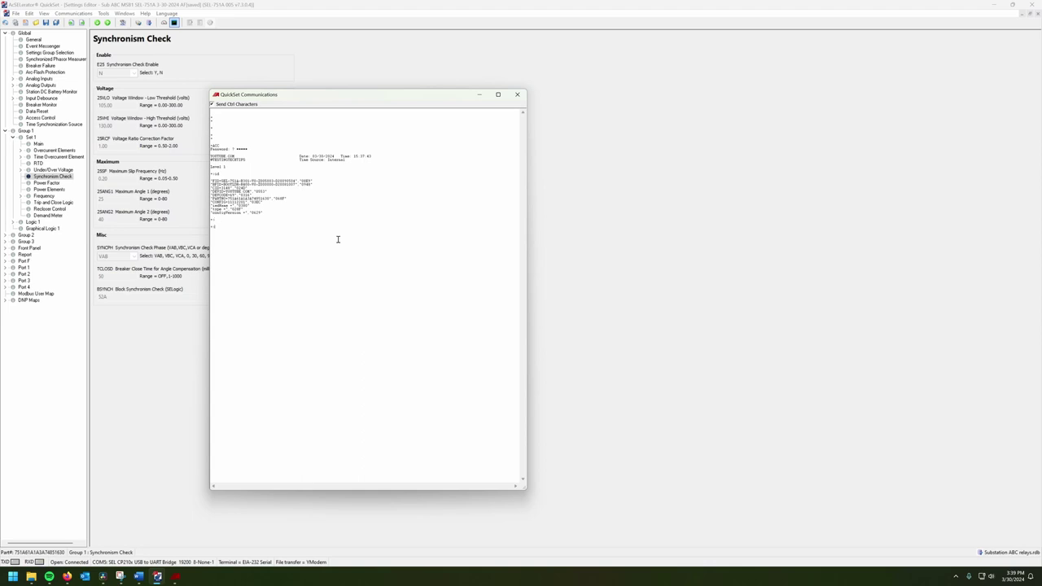
pyautogui.click(517, 94)
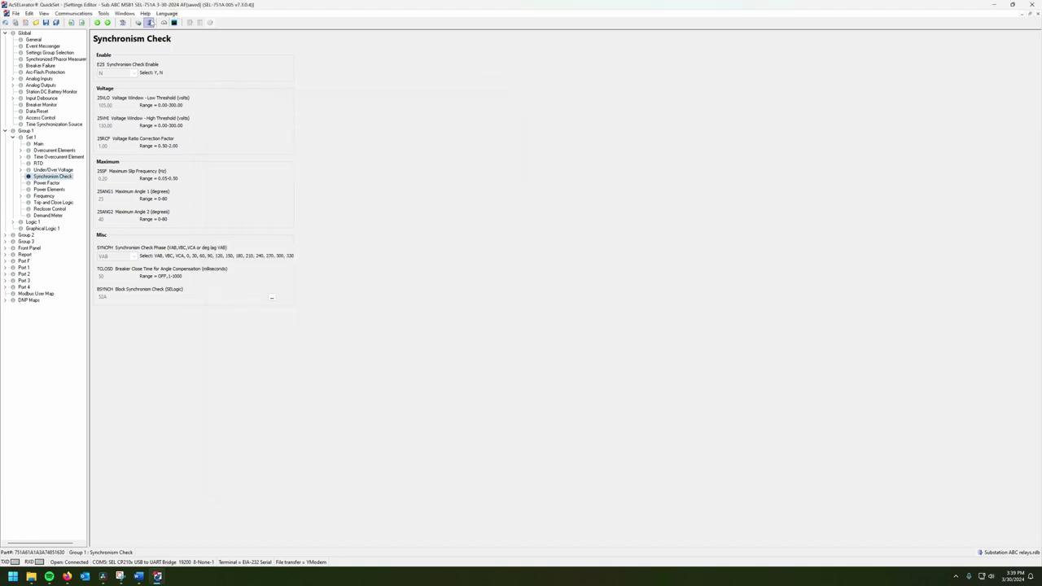
pyautogui.click(174, 22)
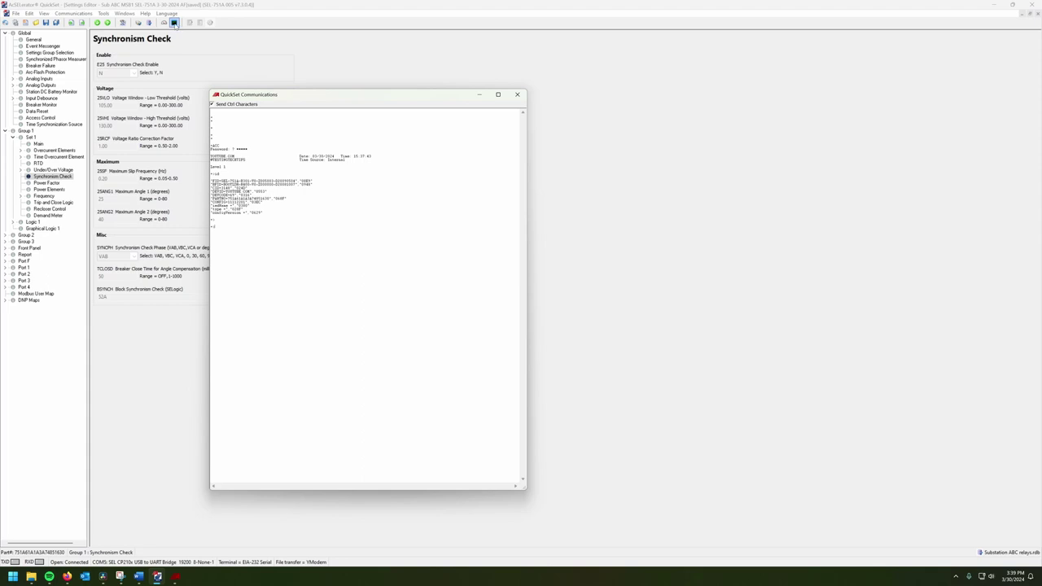
pyautogui.click(517, 95)
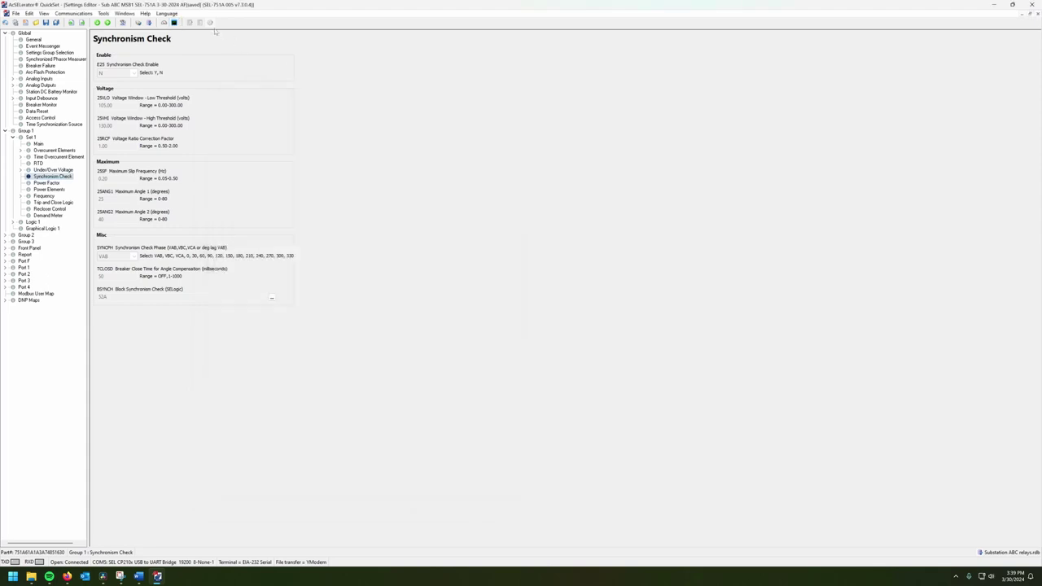
# Step: Open the relay terminal and log in to Level 1 with ACC and the Level 1 password
pyautogui.click(173, 25)
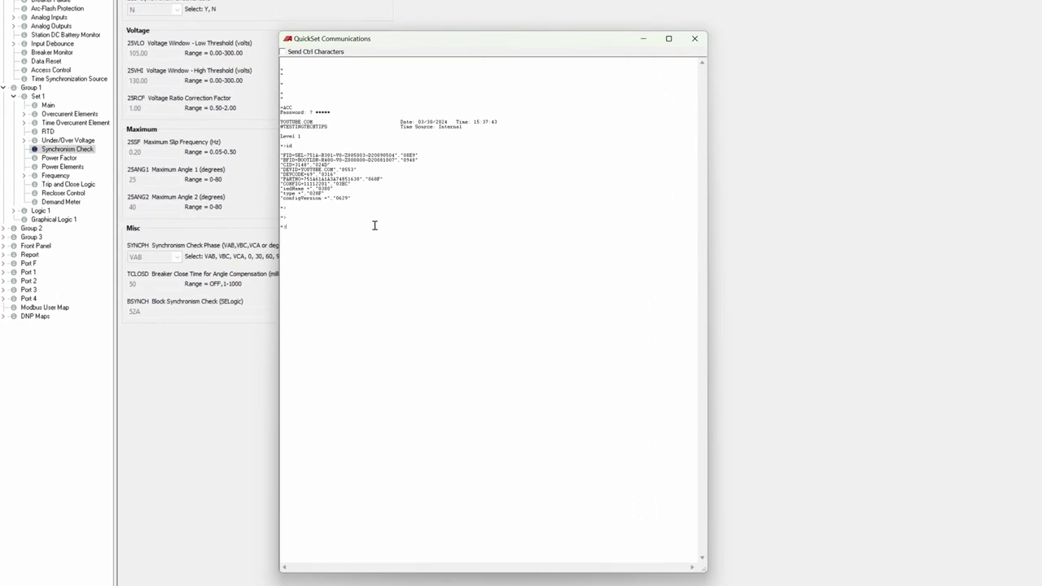
pyautogui.write('ACC')
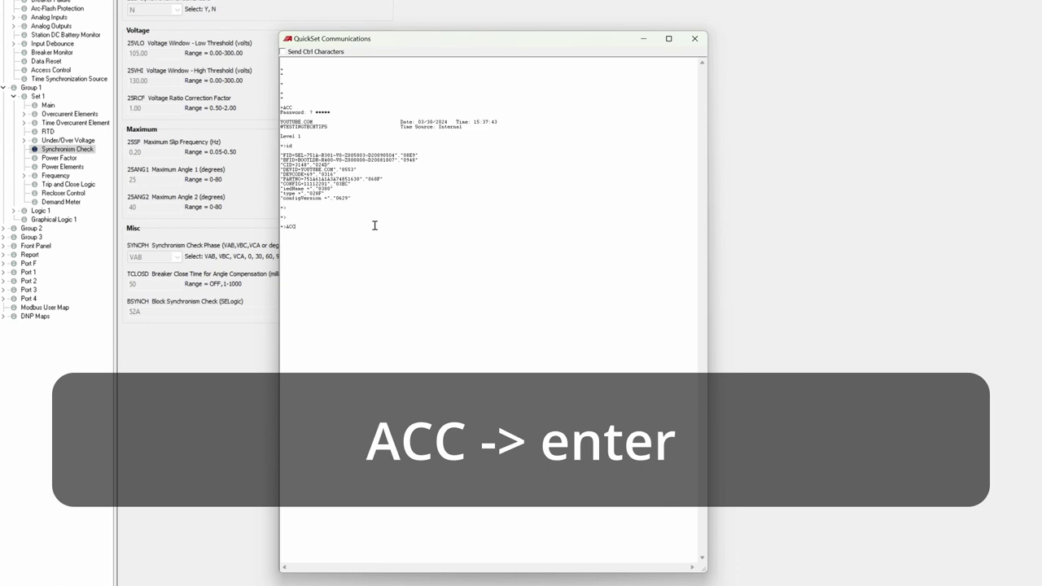
pyautogui.press('Return')
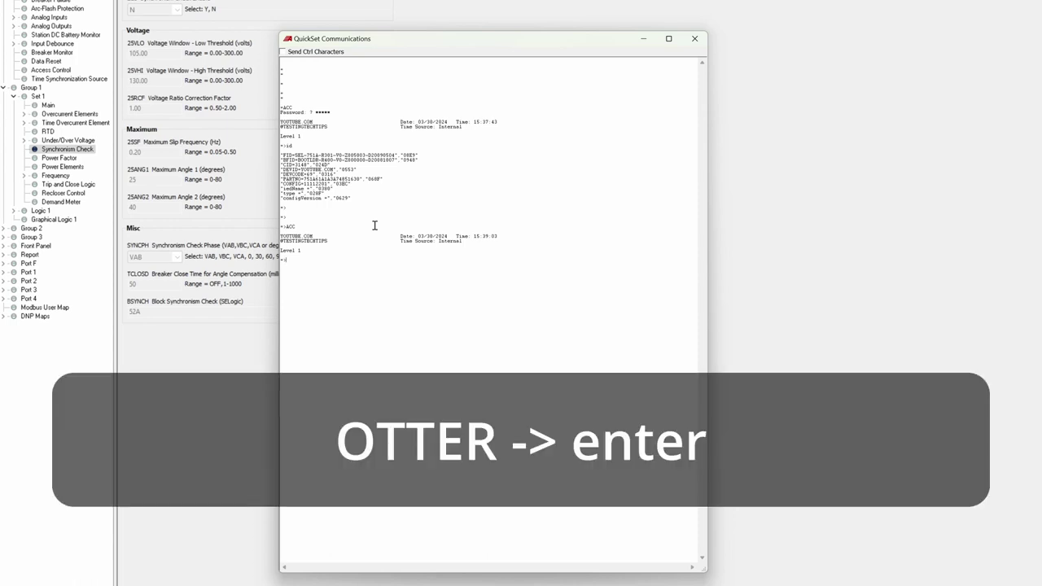
pyautogui.write('OTTER')
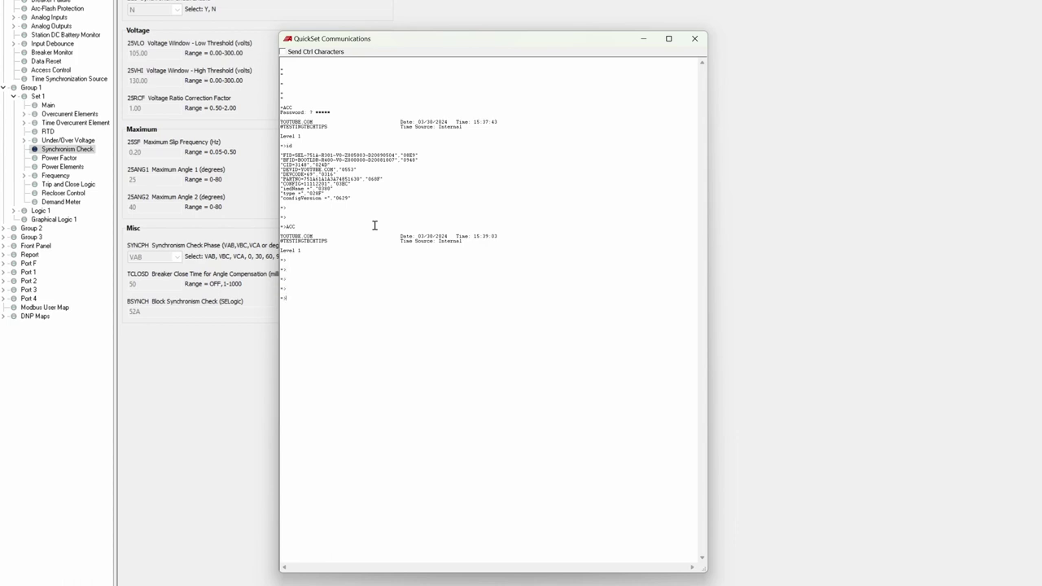
pyautogui.press('Return')
# Step: Gain Level 2 access with 2AC and the Level 2 password, then refresh the prompt
pyautogui.write('2AC')
pyautogui.press('Return')
pyautogui.write('TAIL')
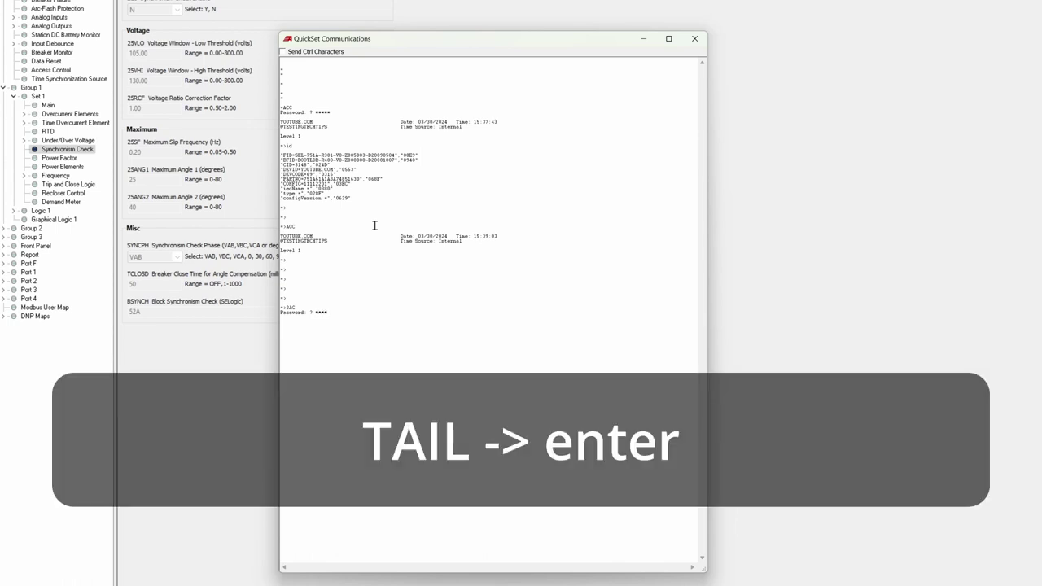
pyautogui.press('Return')
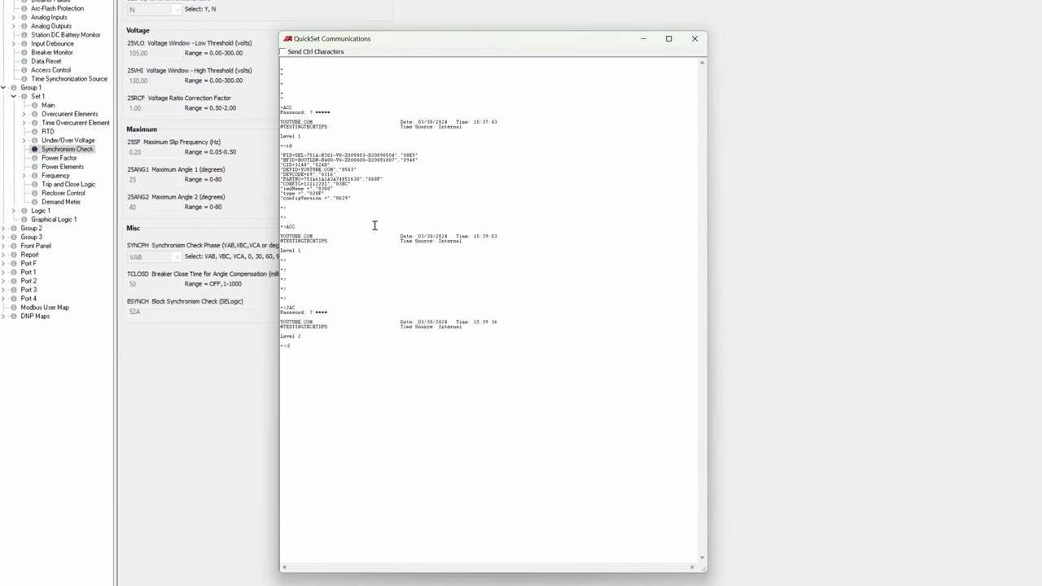
pyautogui.press('Return')
pyautogui.press('Return')
pyautogui.write('SER')
pyautogui.press('Return')
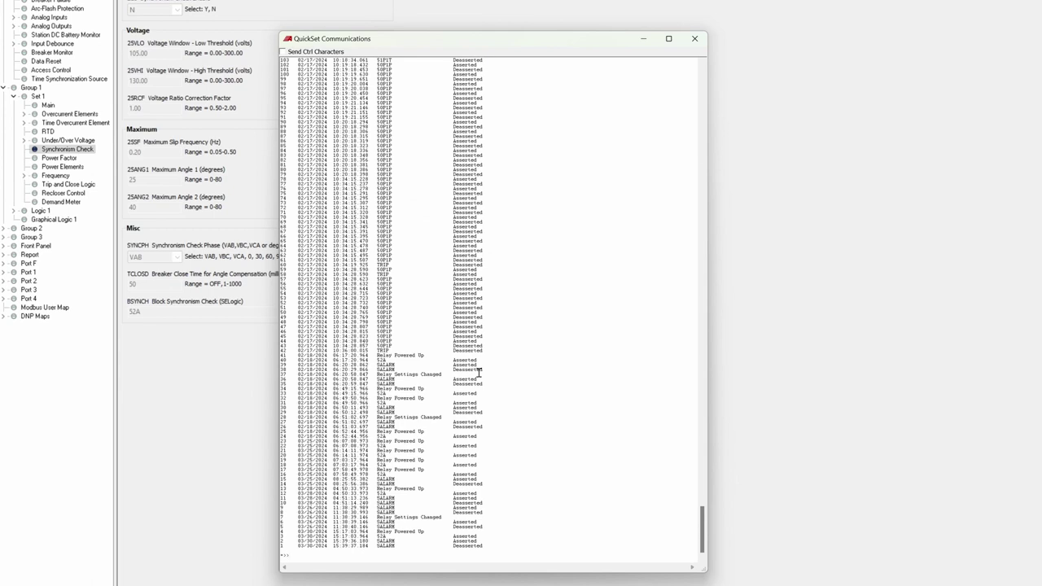
pyautogui.scroll(15, 504, 388)
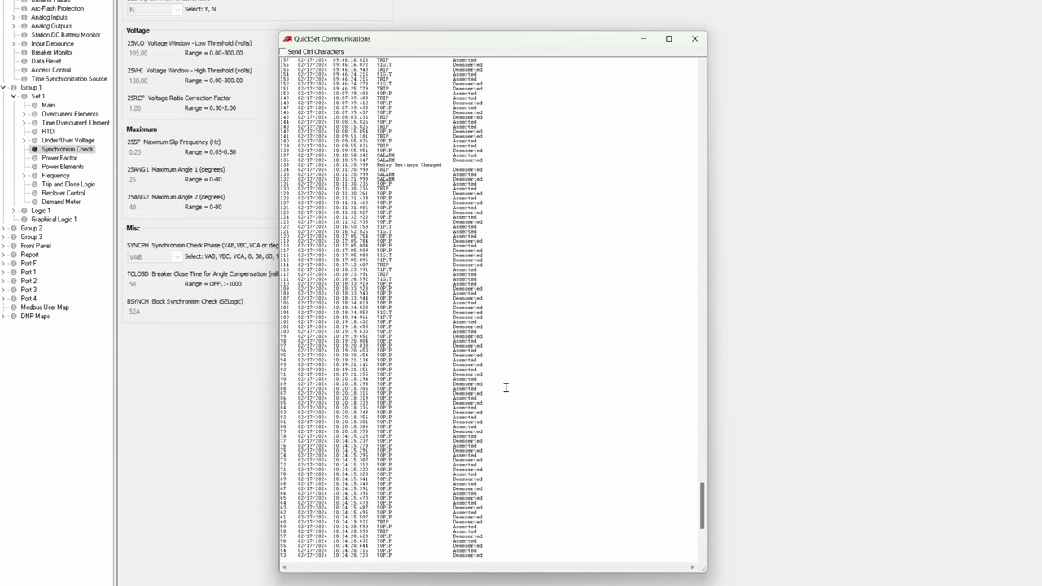
pyautogui.scroll(15, 505, 388)
pyautogui.rightClick(505, 388)
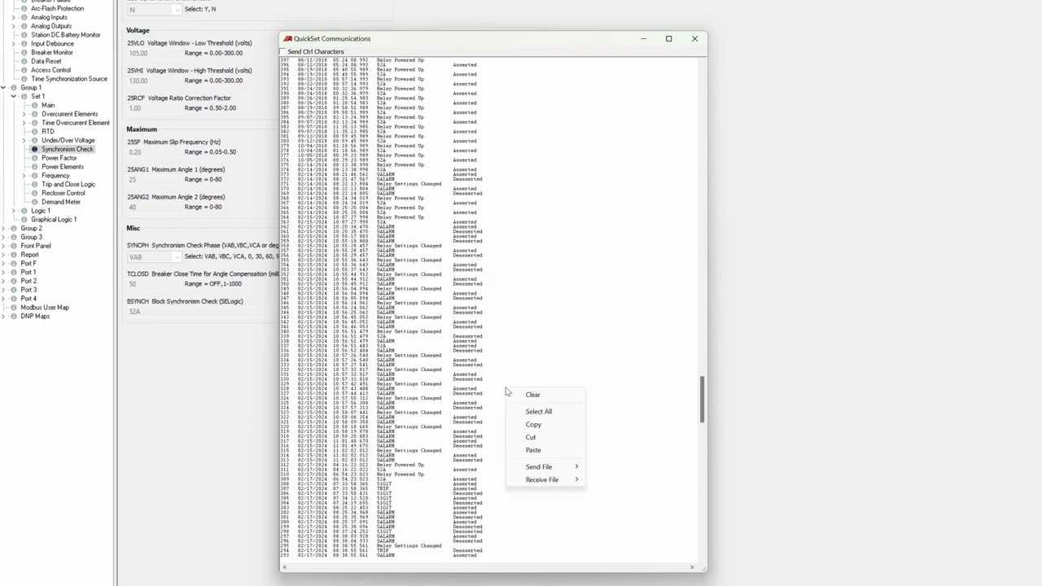
pyautogui.click(526, 332)
pyautogui.scroll(11, 526, 331)
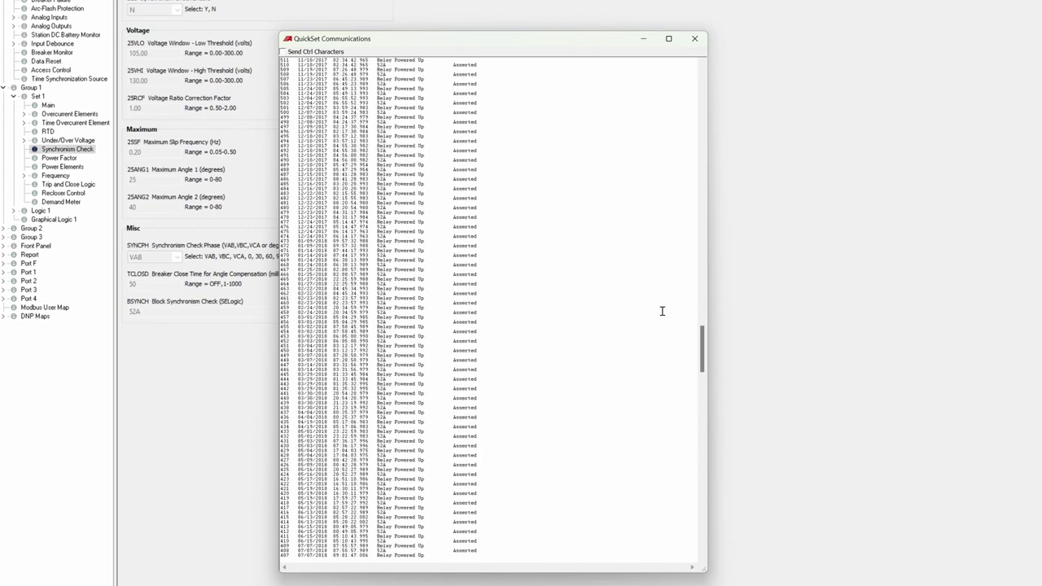
pyautogui.moveTo(701, 338); pyautogui.dragTo(627, 542)
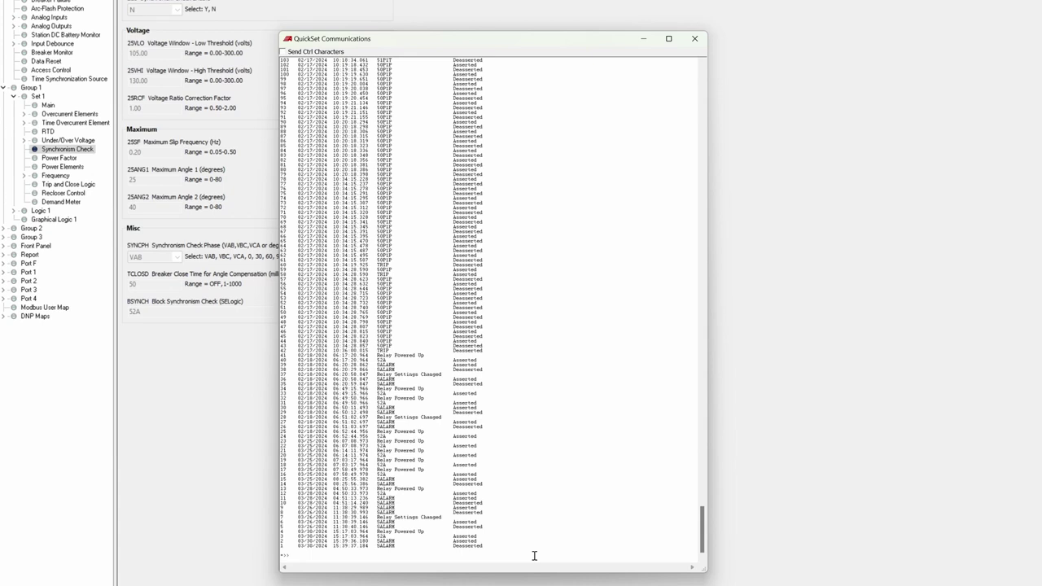
pyautogui.press('Return')
# Step: List the relay's latest 10 and then 50 SER records with SER 10 and SER 50
pyautogui.write('SER ')
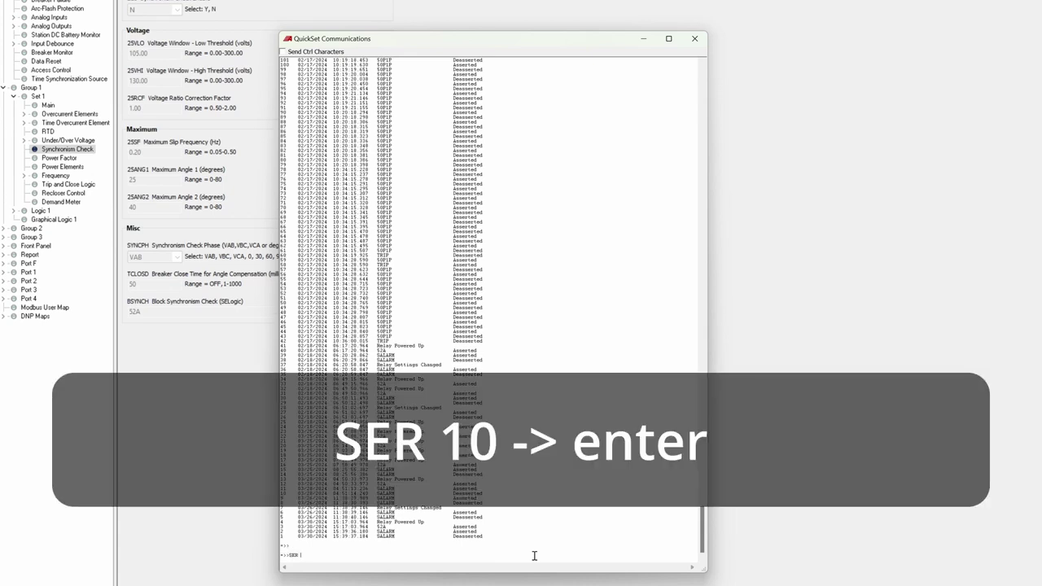
pyautogui.write('10')
pyautogui.press('Return')
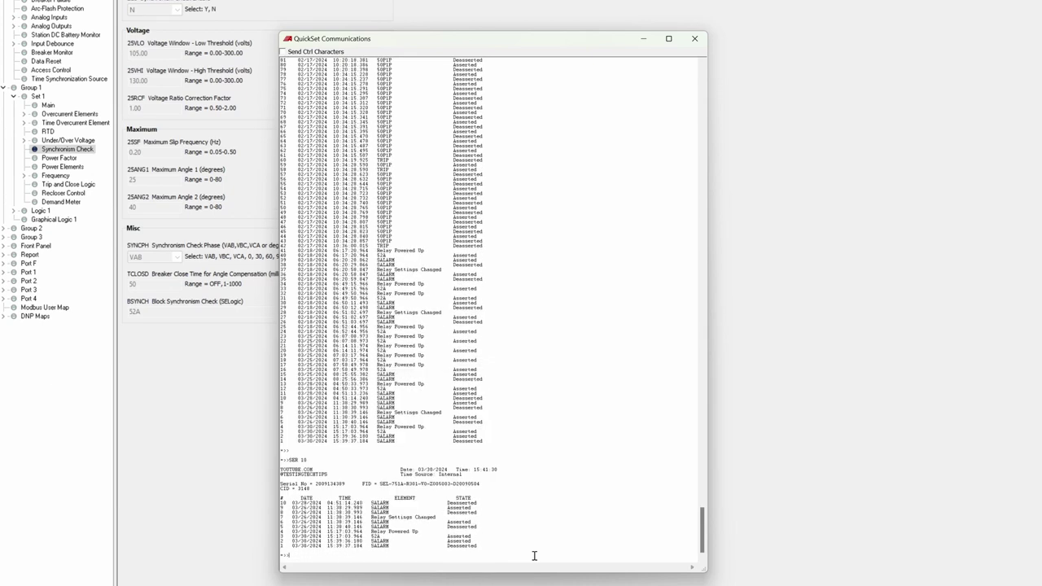
pyautogui.write('SER 50')
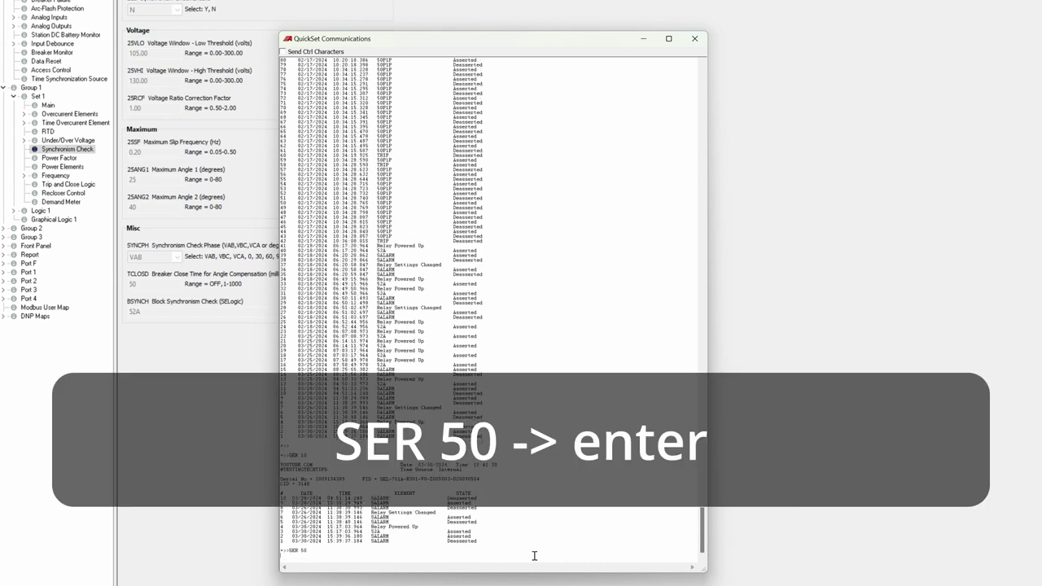
pyautogui.press('Return')
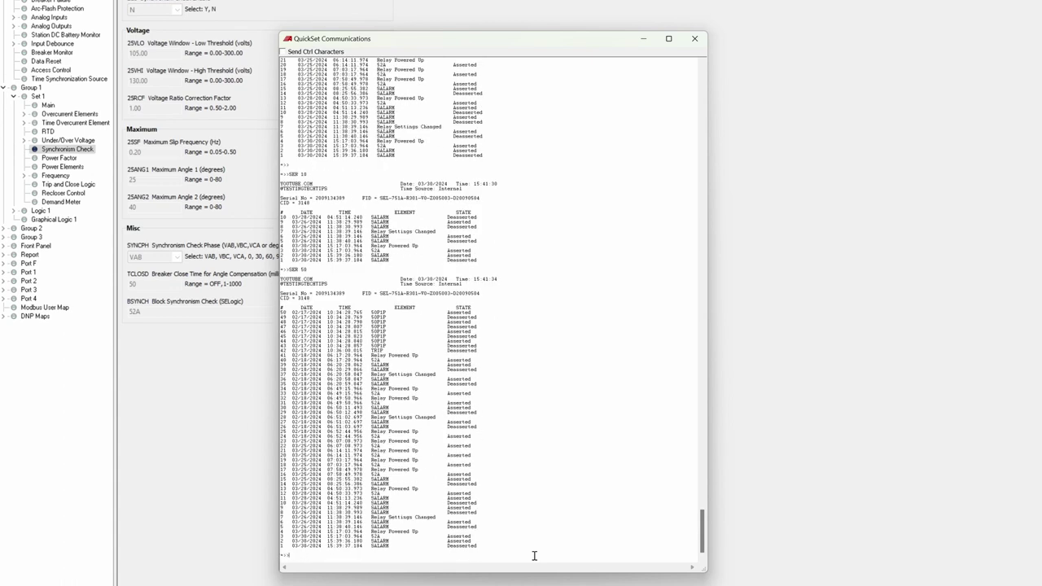
# Step: Select part of the SER output, then close the terminal session window
pyautogui.moveTo(534, 555); pyautogui.dragTo(274, 247)
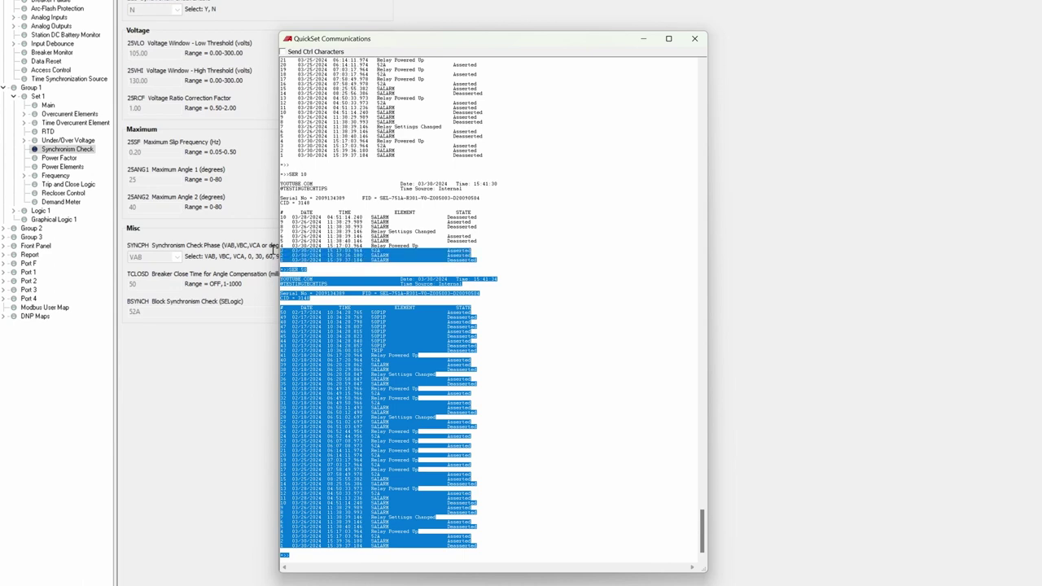
pyautogui.click(477, 322)
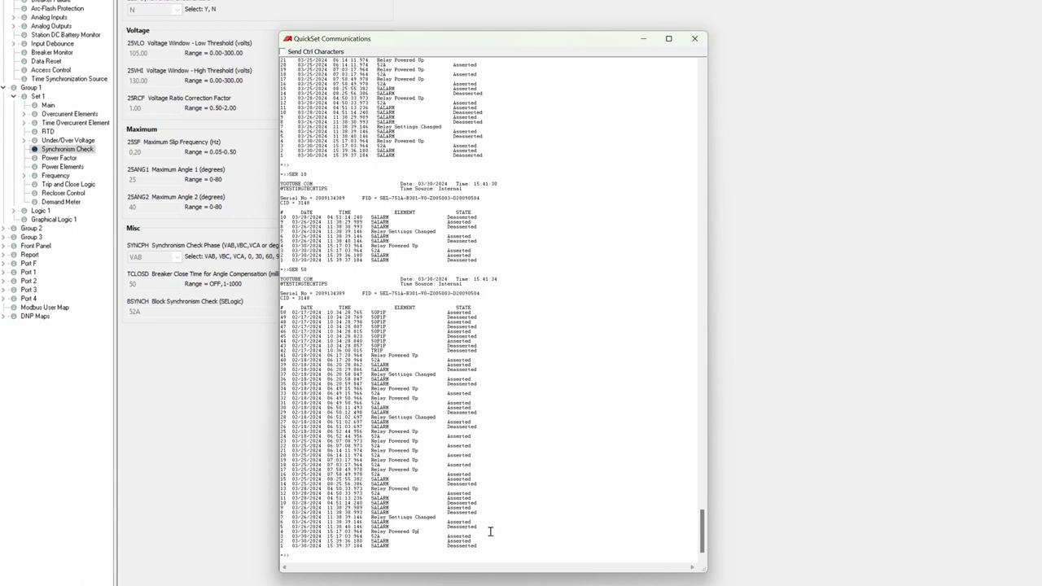
pyautogui.click(695, 39)
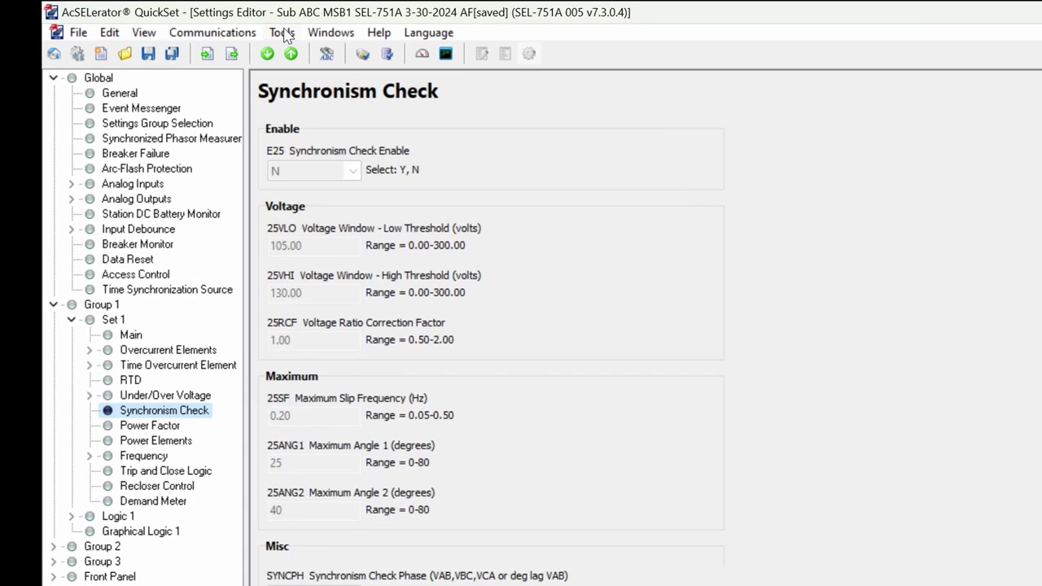
# Step: Retrieve the relay's 19-event history via Tools > Events and pick event 2, Phase A1 50 Trip
pyautogui.click(285, 36)
pyautogui.moveTo(379, 98)
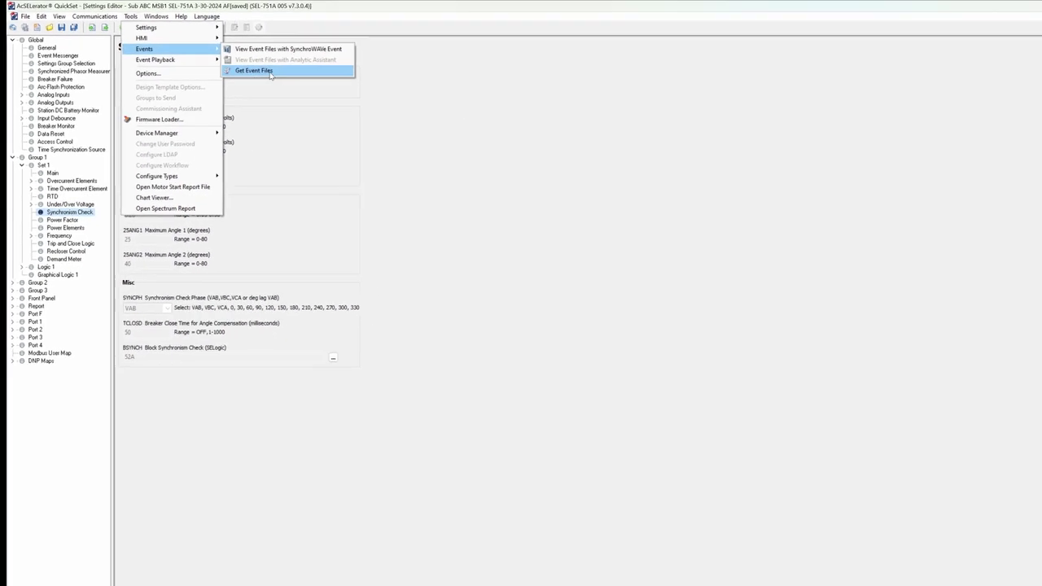
pyautogui.click(270, 71)
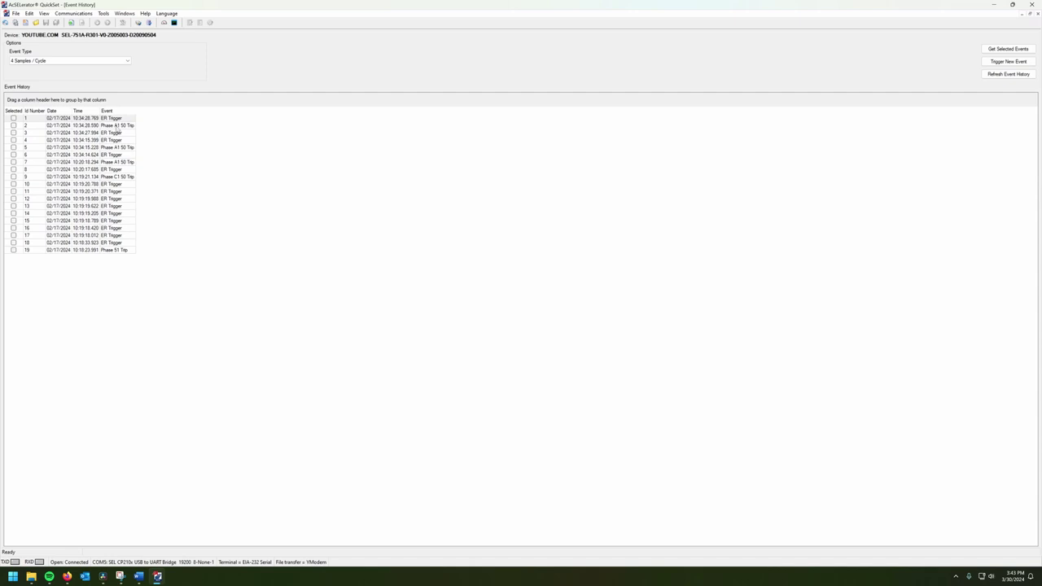
pyautogui.click(118, 126)
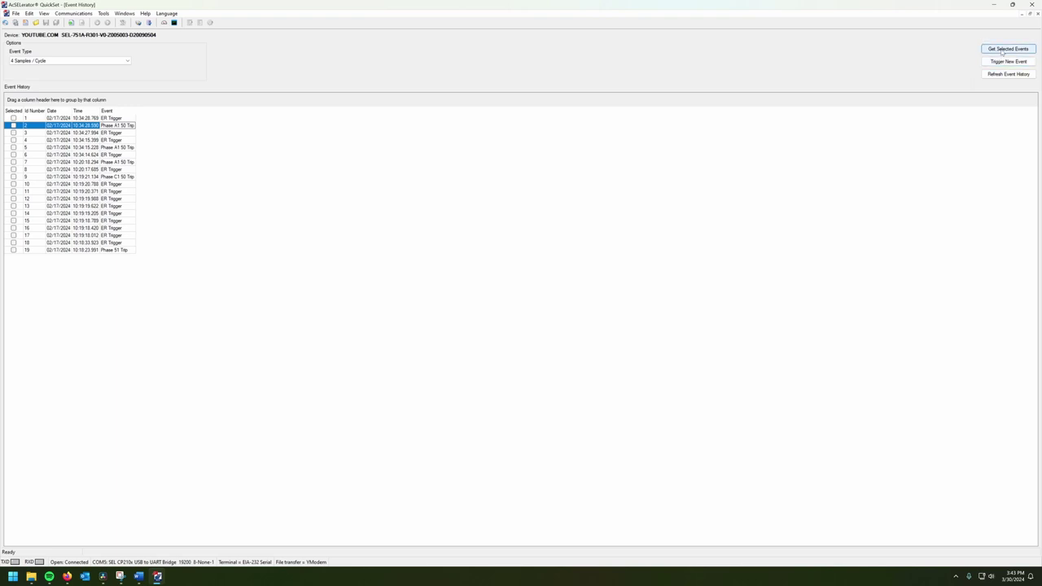
# Step: Download event 2 (Phase A1 50 Trip) to the Desktop as a CEV file with Default Naming
pyautogui.click(13, 126)
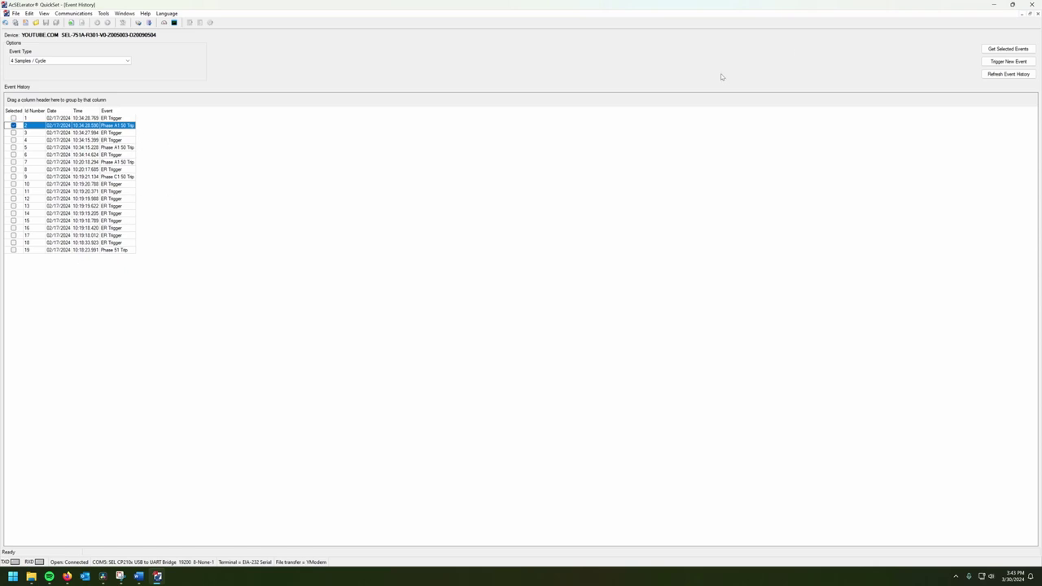
pyautogui.click(983, 49)
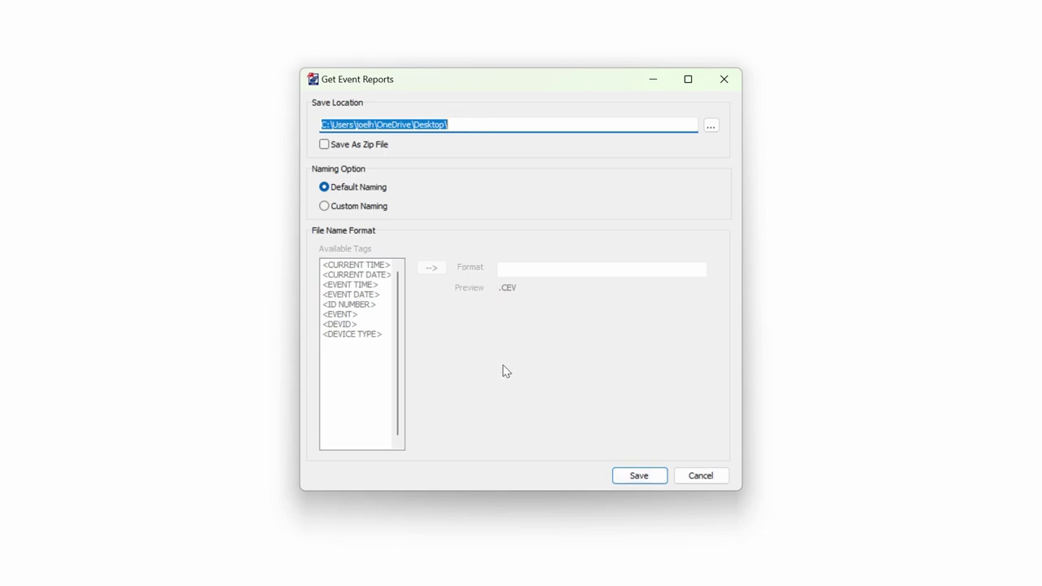
pyautogui.click(358, 206)
pyautogui.click(345, 188)
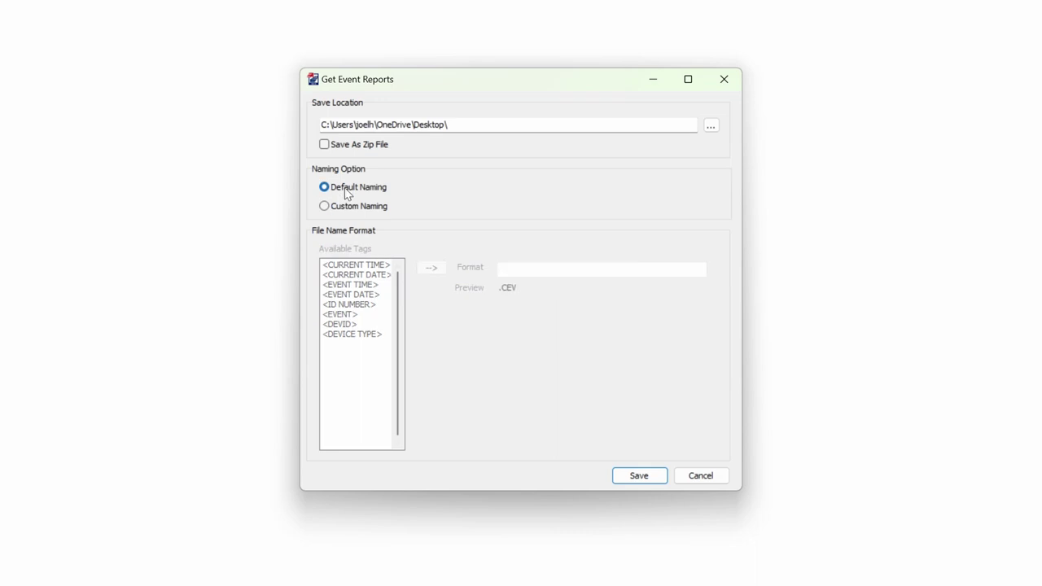
pyautogui.click(623, 475)
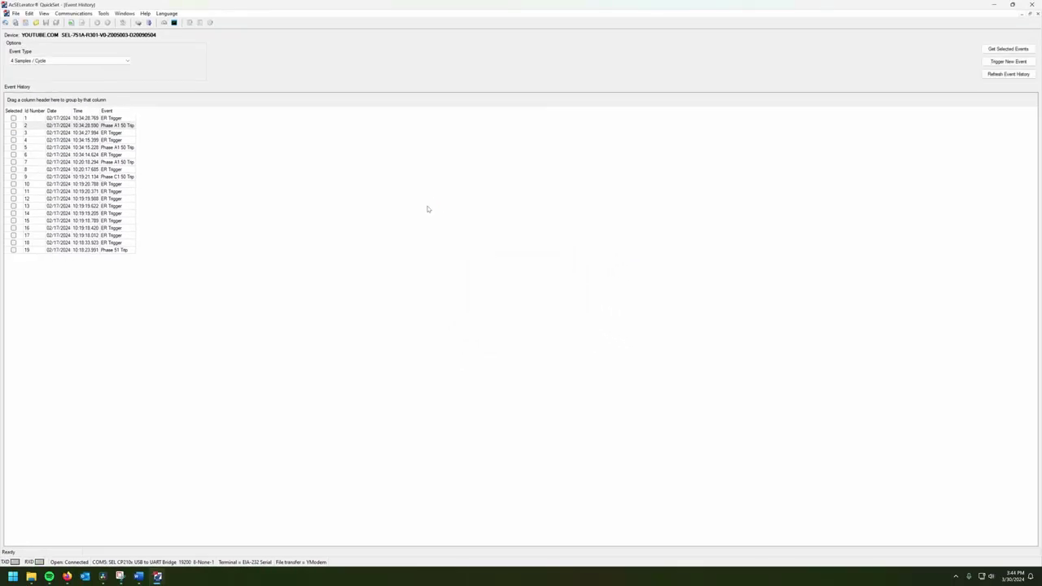
pyautogui.click(994, 4)
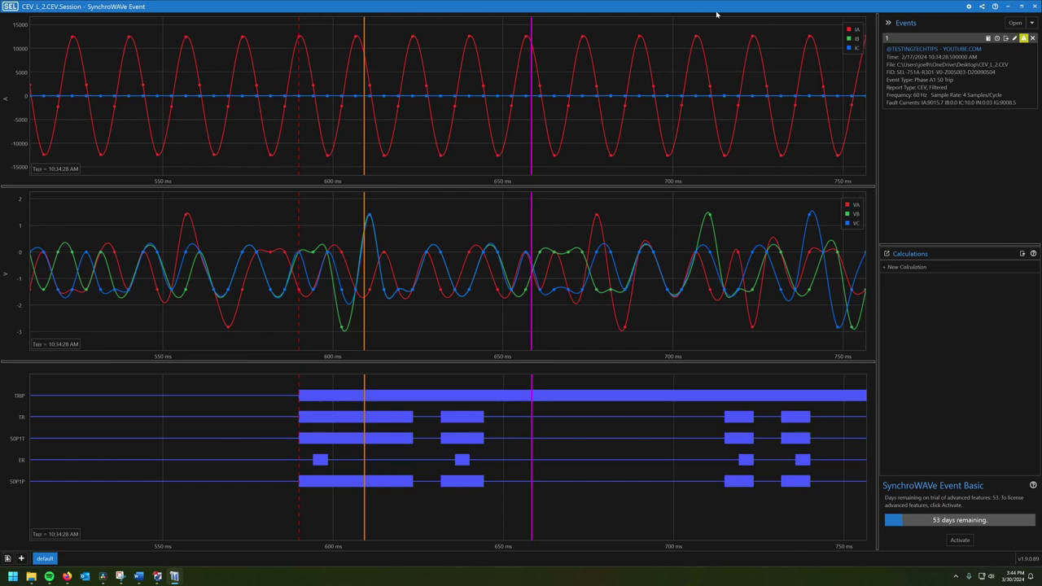
# Step: Close the SynchroWAVe Event viewer showing CEV_L_2.CEV and return to QuickSet's Event History
pyautogui.doubleClick(932, 9)
pyautogui.click(925, 70)
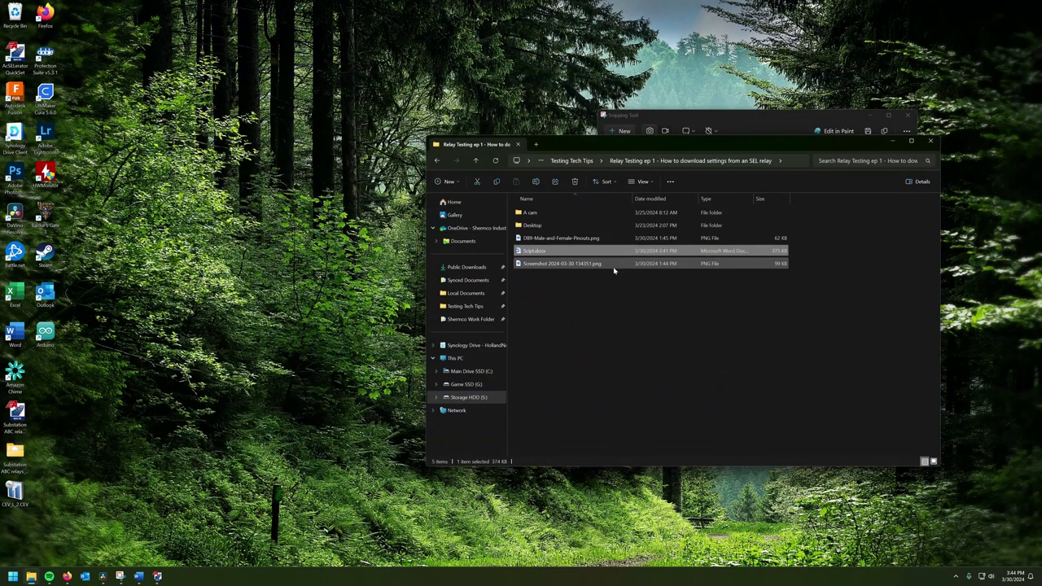
pyautogui.click(595, 303)
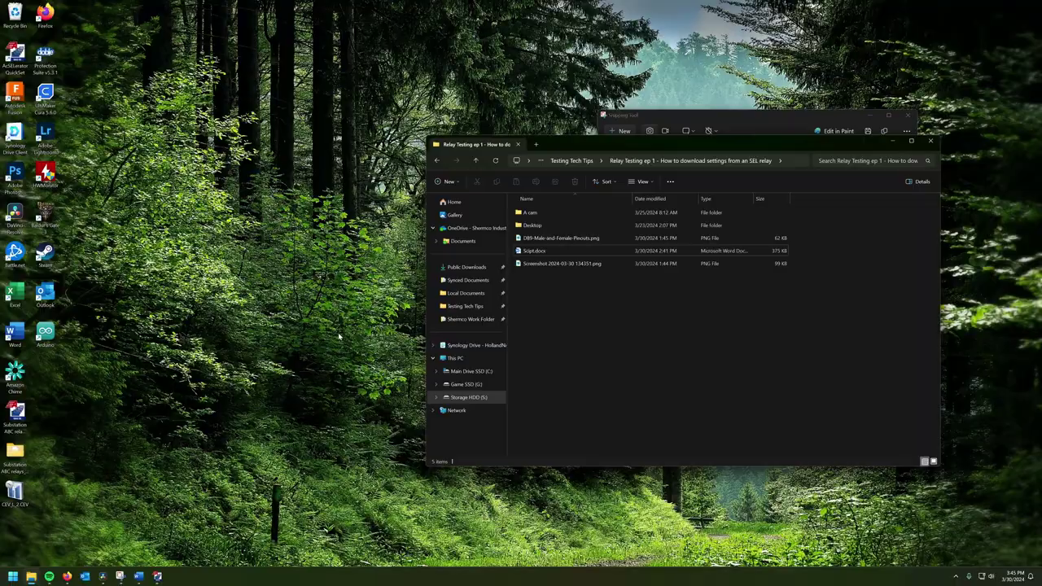
pyautogui.click(159, 575)
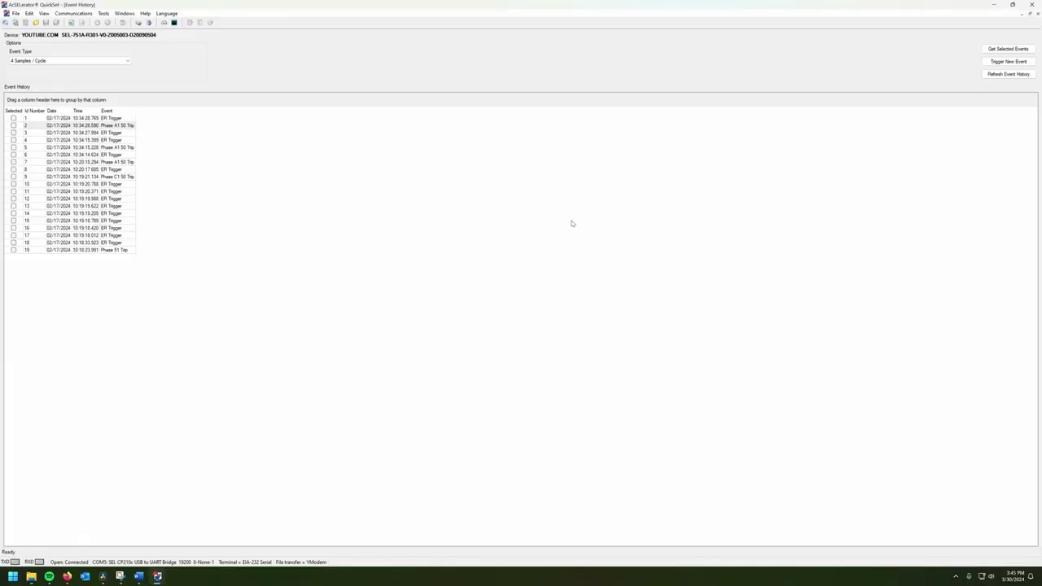